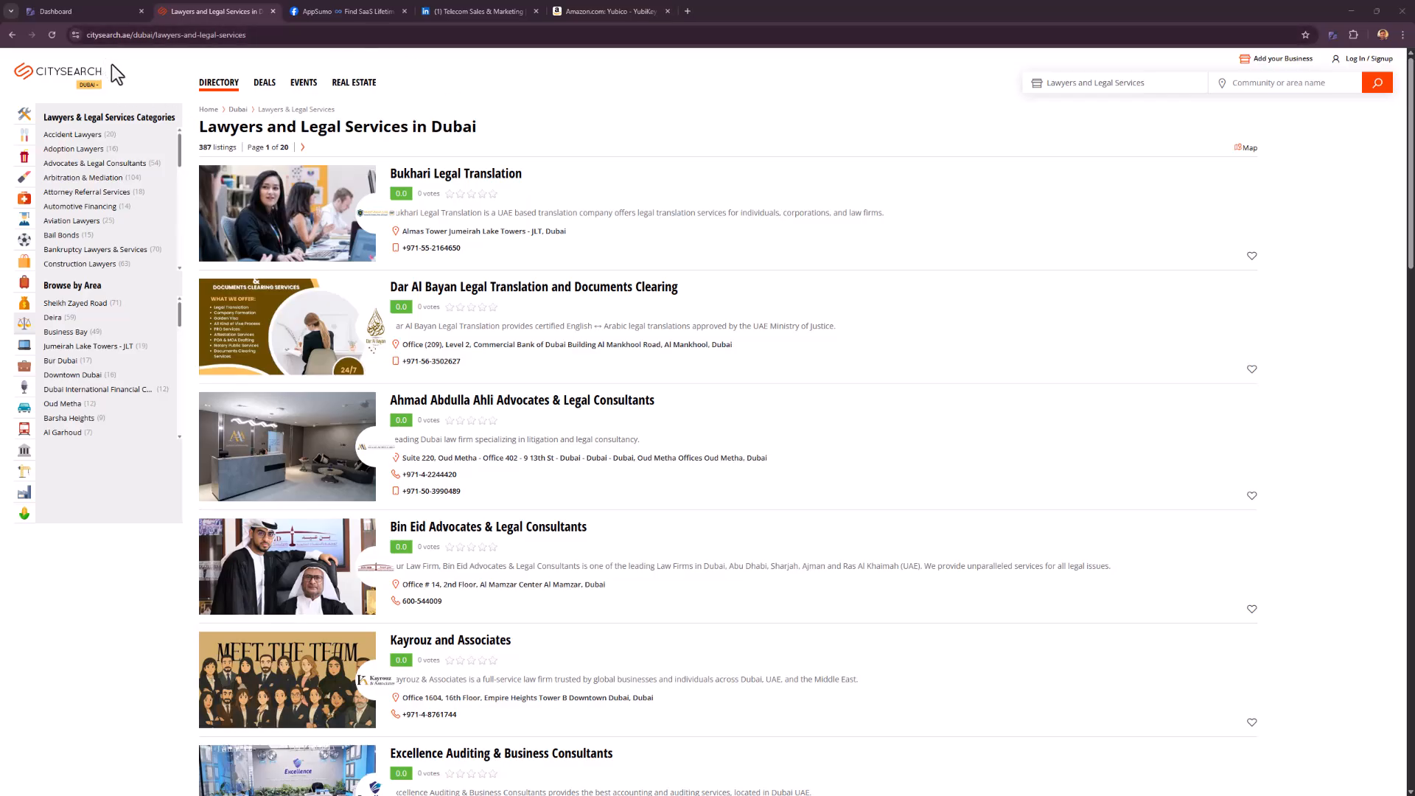
Open the Diggy AI Data Miner on the Dubai lawyers listing, choose the Mine for Leads objective and leave Crawl Specific Urls off.
scroll(607, 254, down, 1)
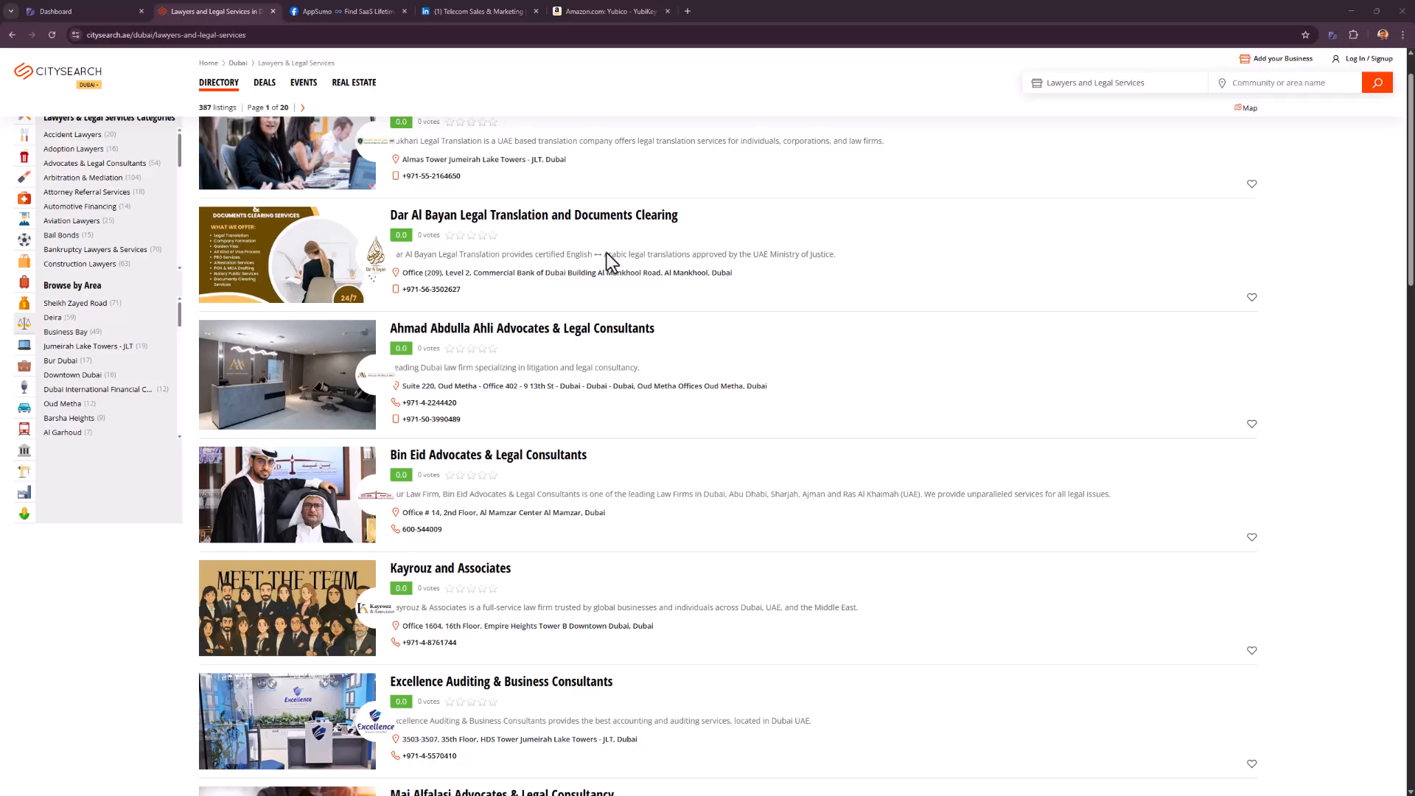
scroll(672, 420, up, 1)
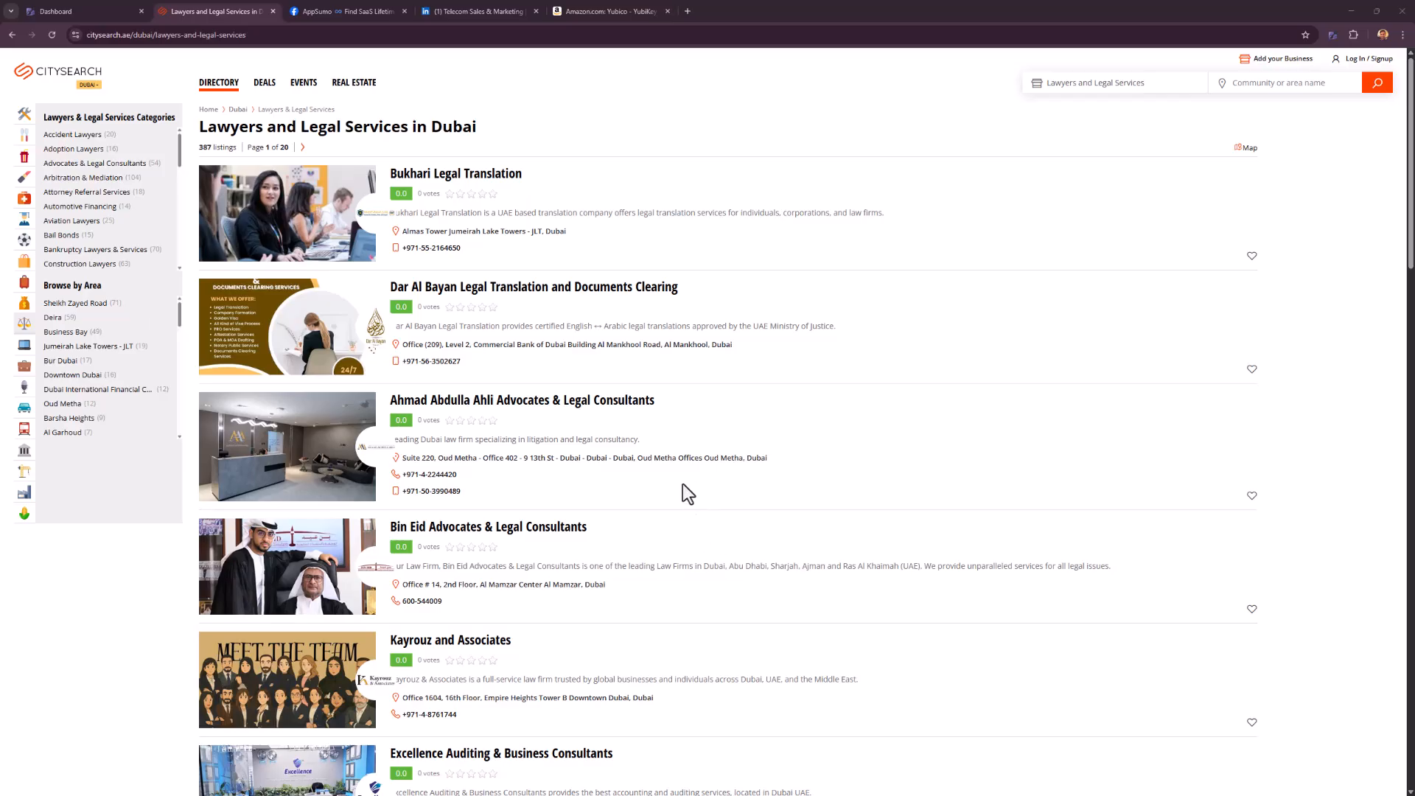
scroll(687, 501, down, 7)
scroll(693, 486, up, 4)
scroll(693, 485, up, 3)
click(1331, 34)
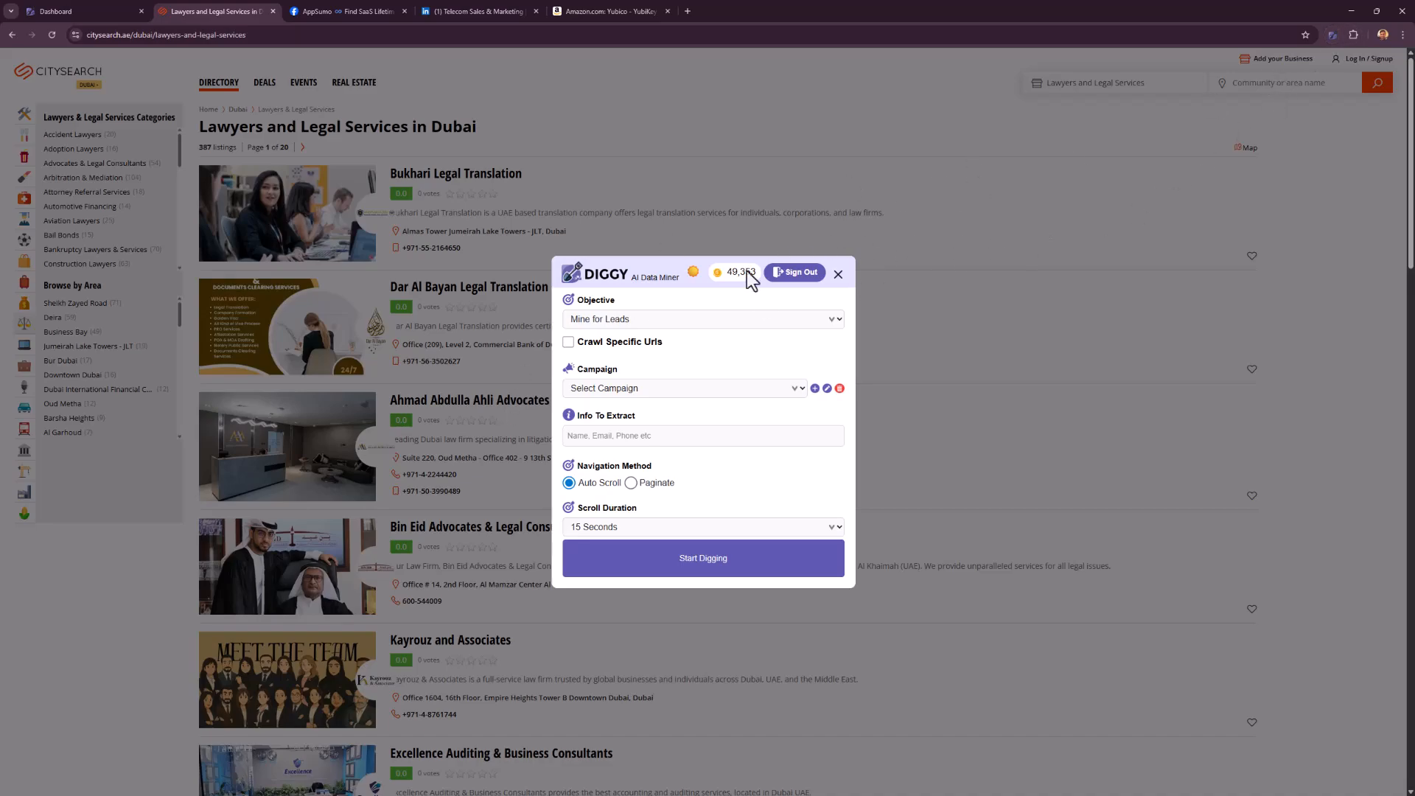
click(654, 317)
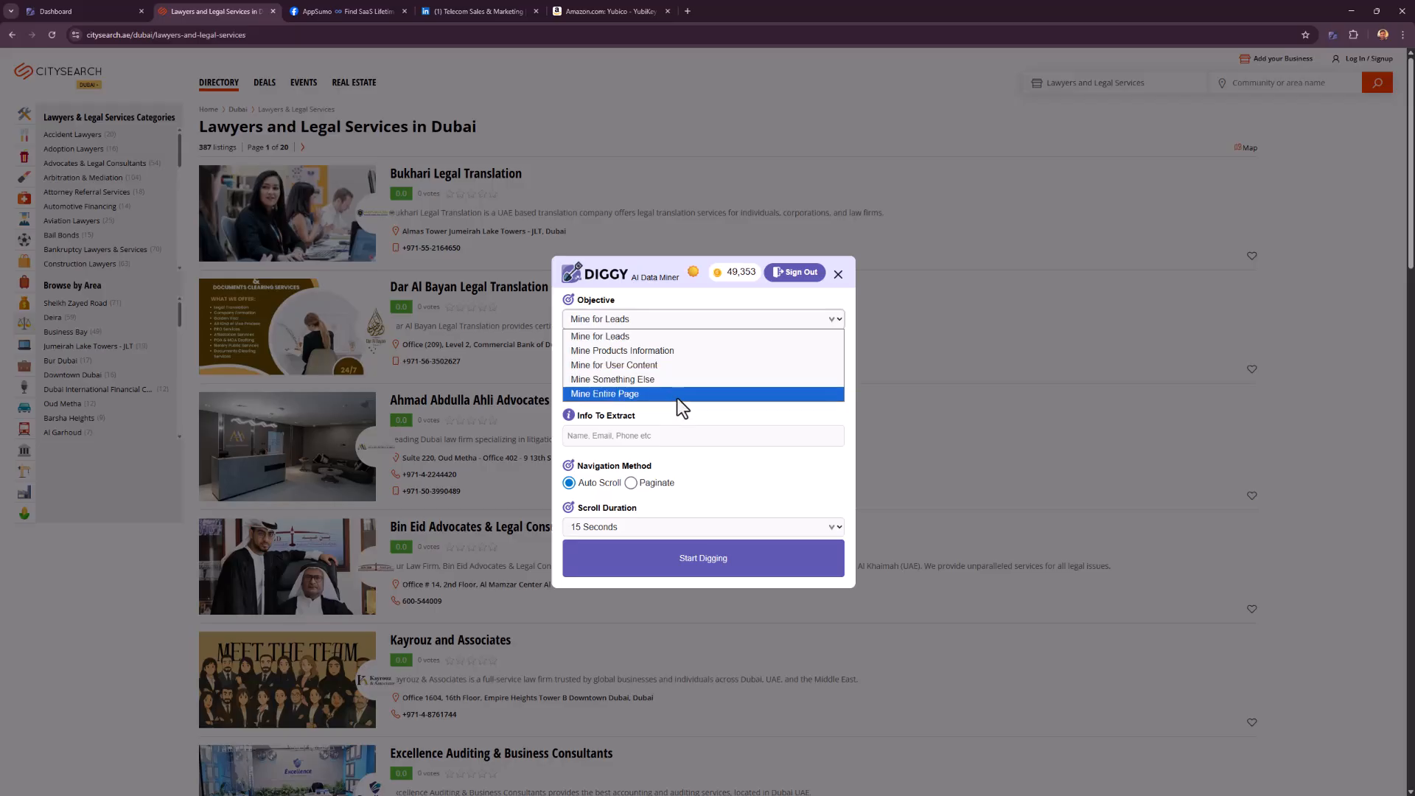
click(630, 337)
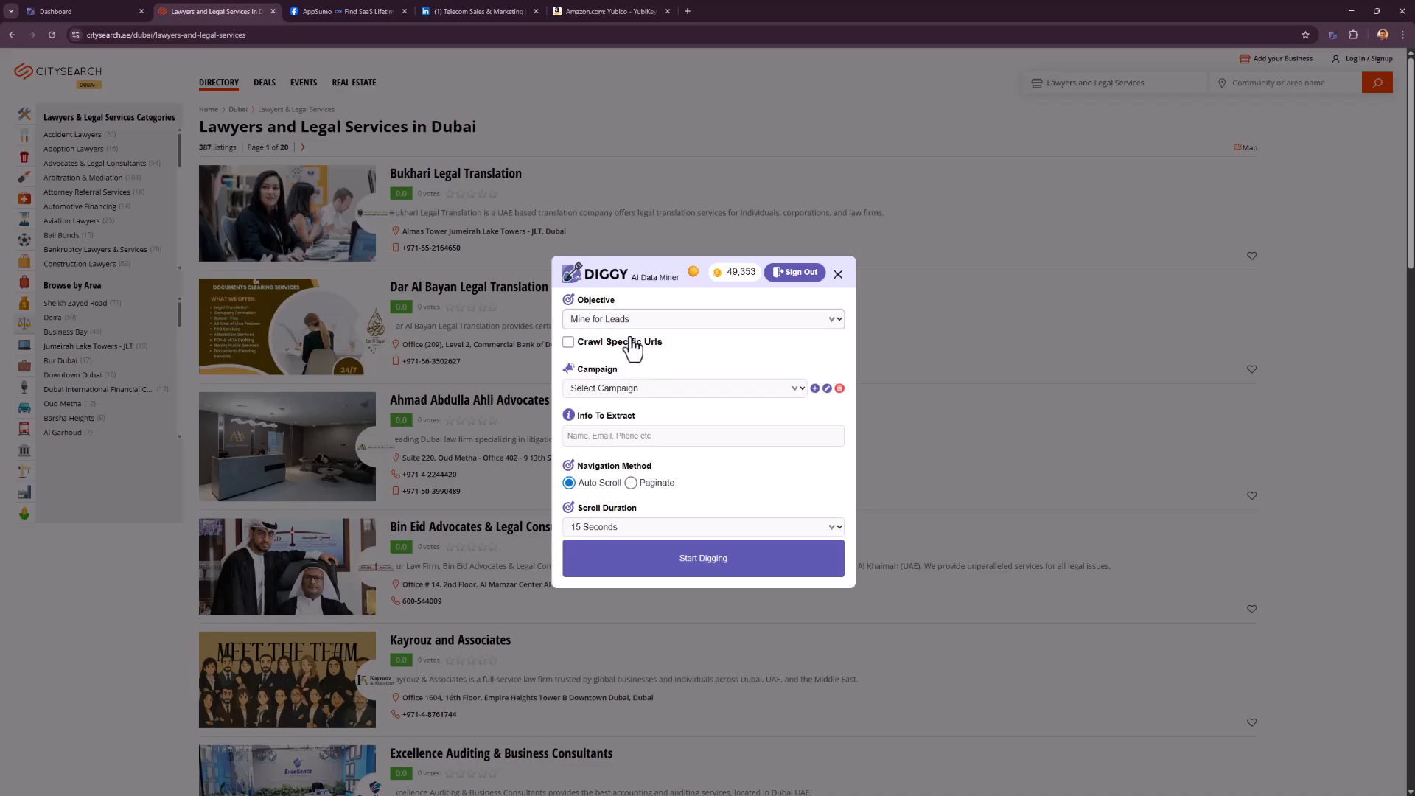
click(633, 348)
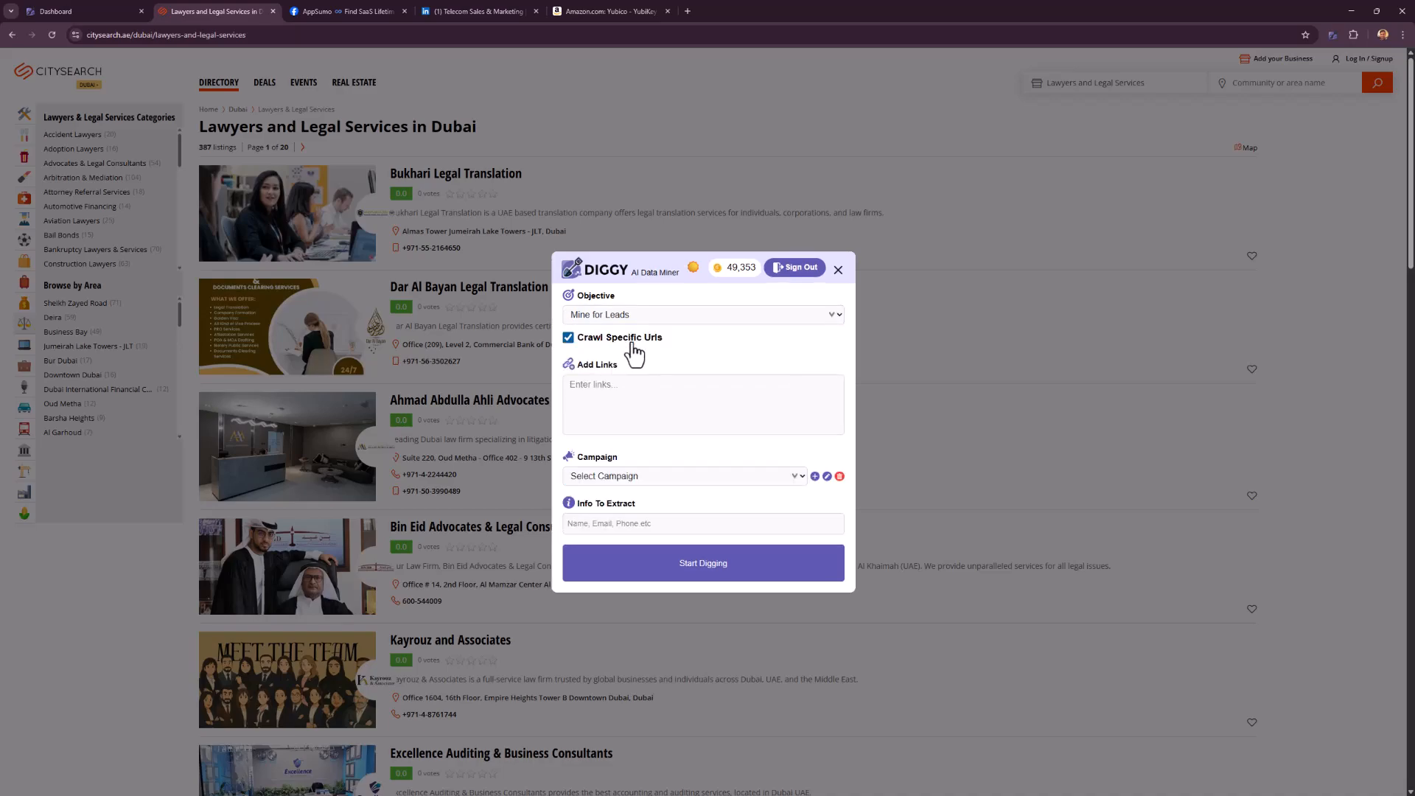
click(633, 352)
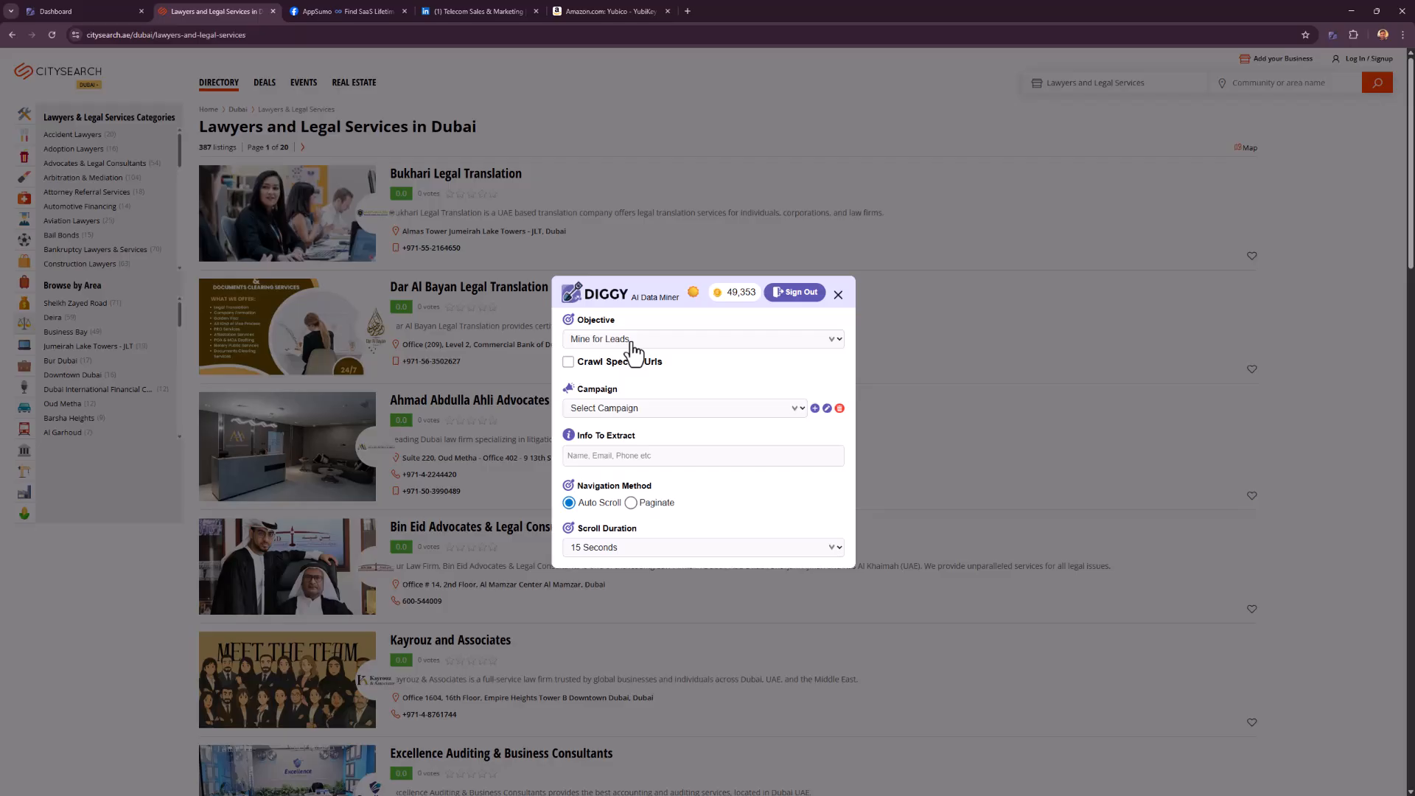
Create and save a new campaign titled Dubai Lawyers for this mining run.
click(634, 409)
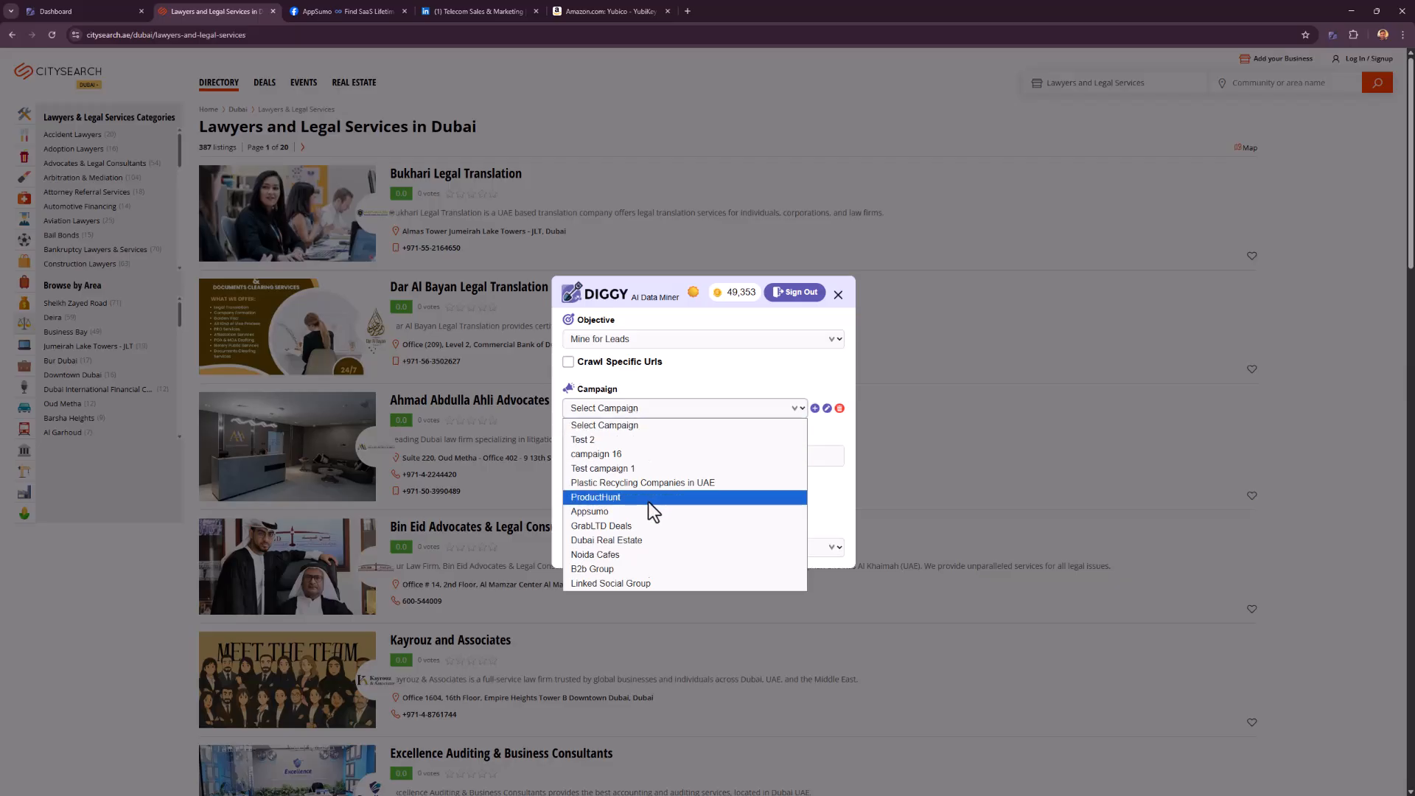
click(812, 409)
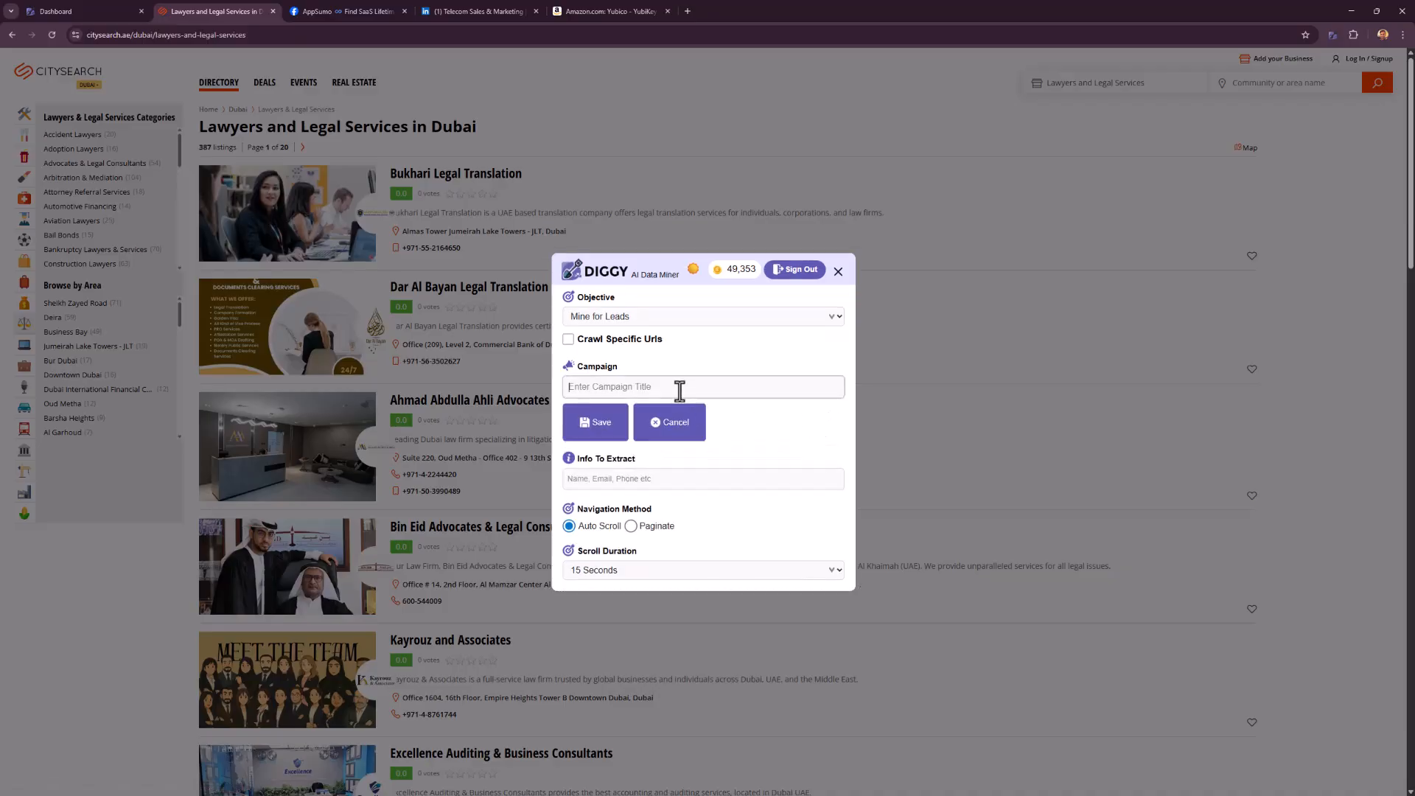
text(Dubai Lawyers)
click(581, 432)
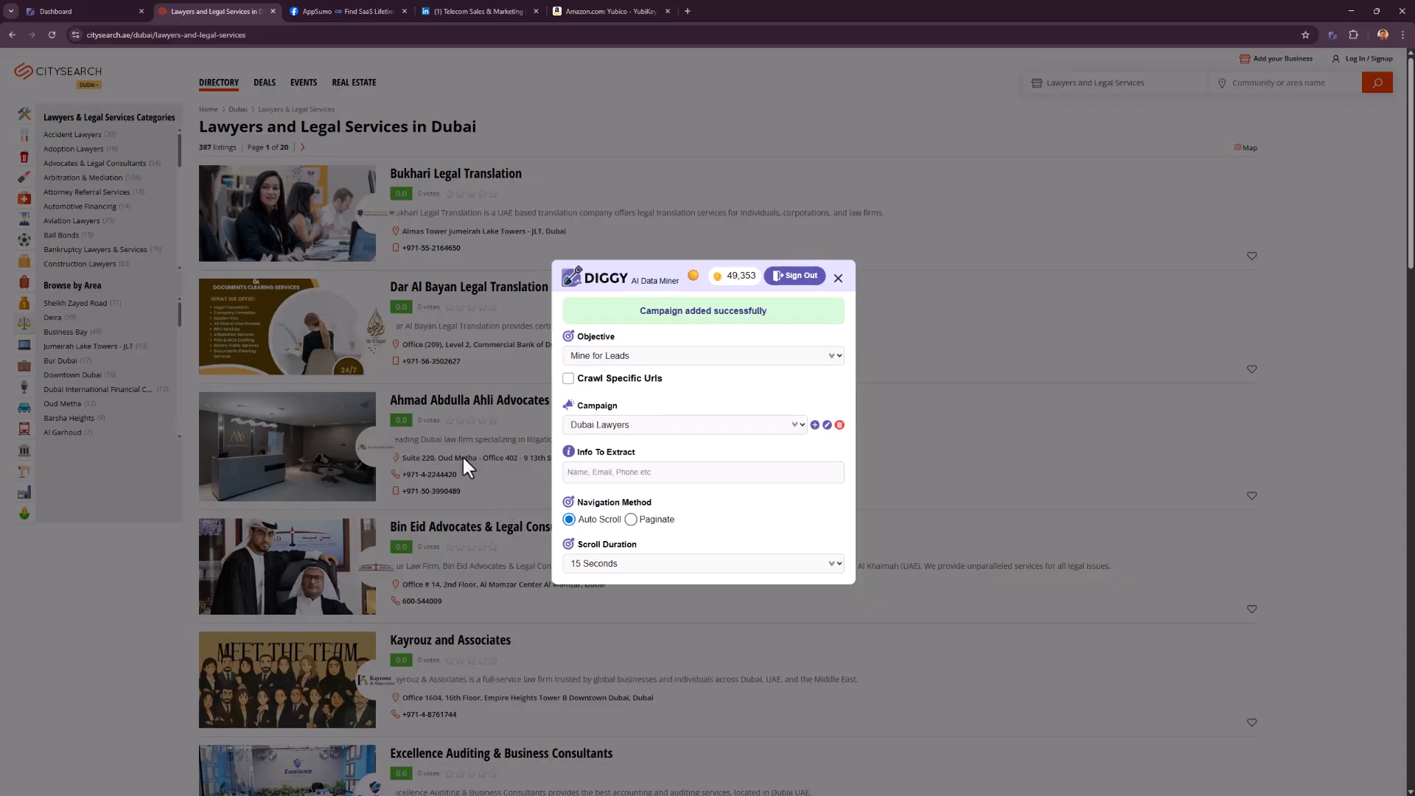
Enter 'Name of company, phone number, address' as the info to extract.
click(629, 470)
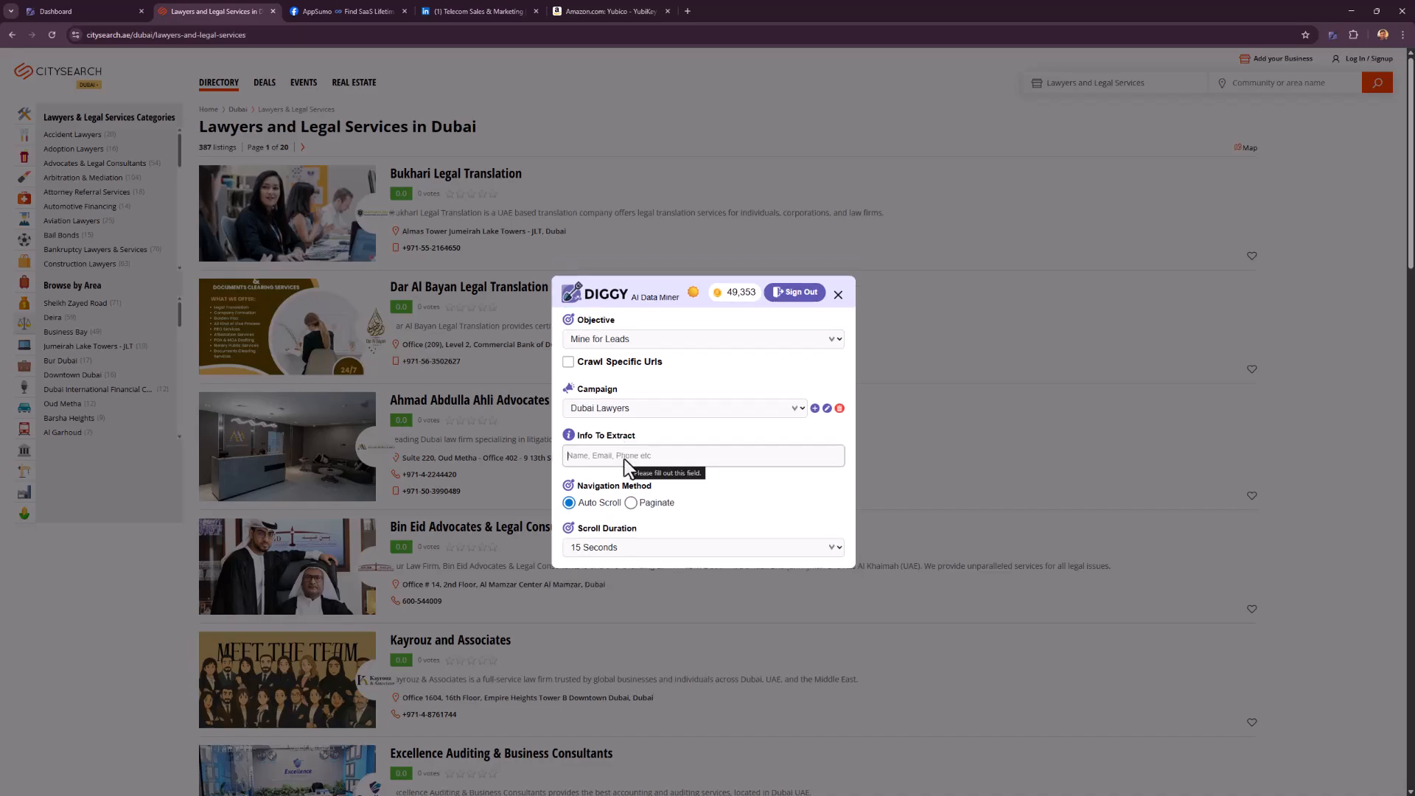
text(Name of b)
key(BackSpace)
text(company, phone number,)
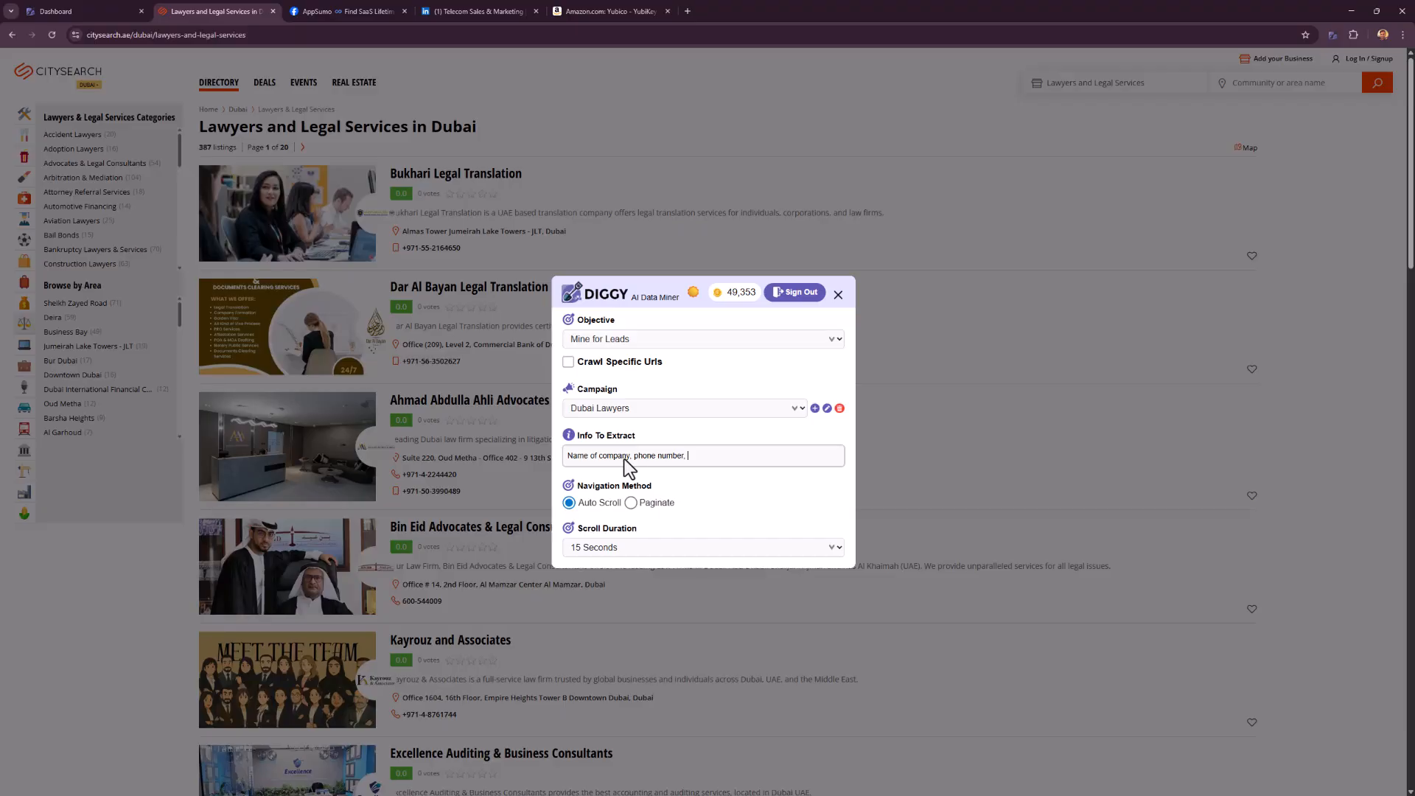
text( address)
Set the navigation method to Paginate with 10 Pages as the number of pages to scrape.
scroll(852, 342, down, 10)
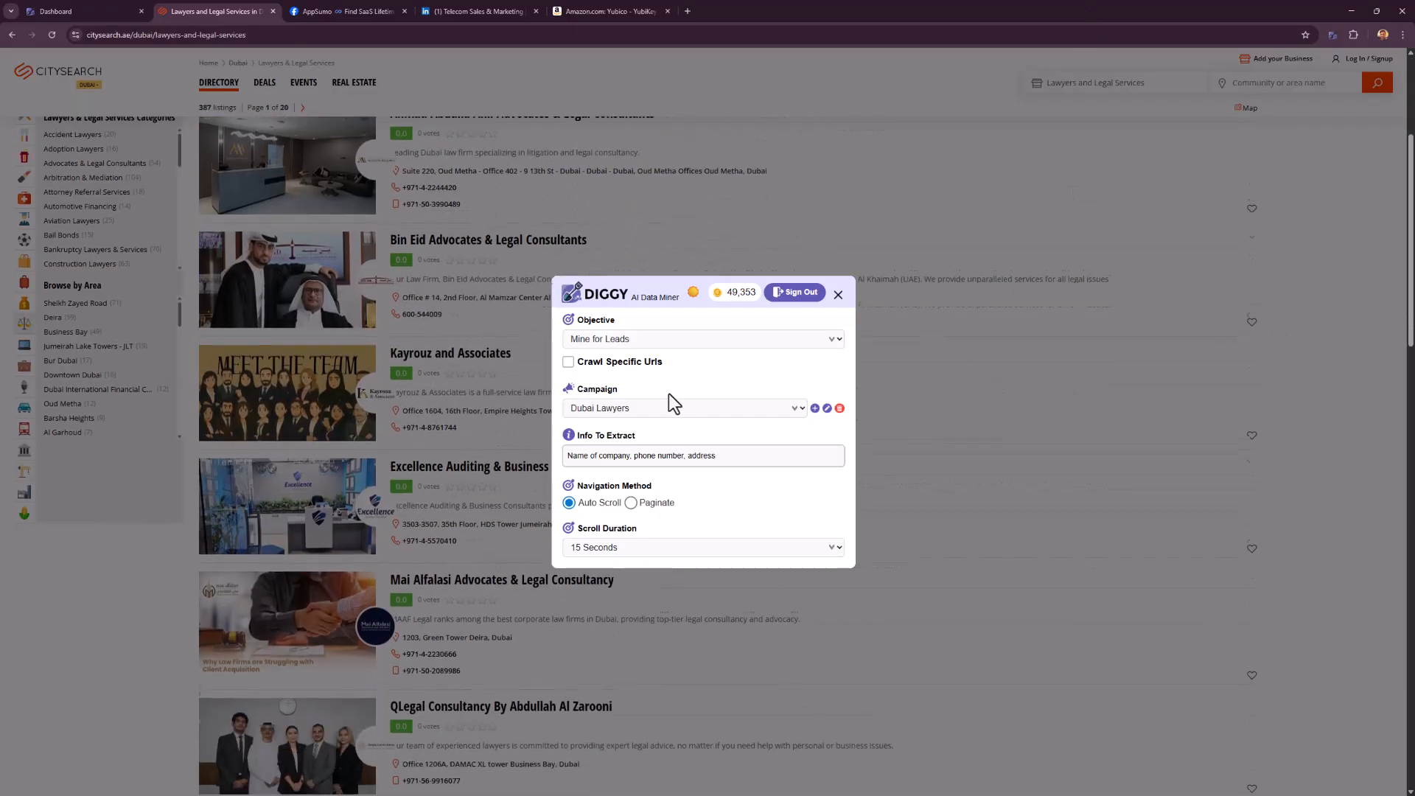
scroll(603, 513, down, 15)
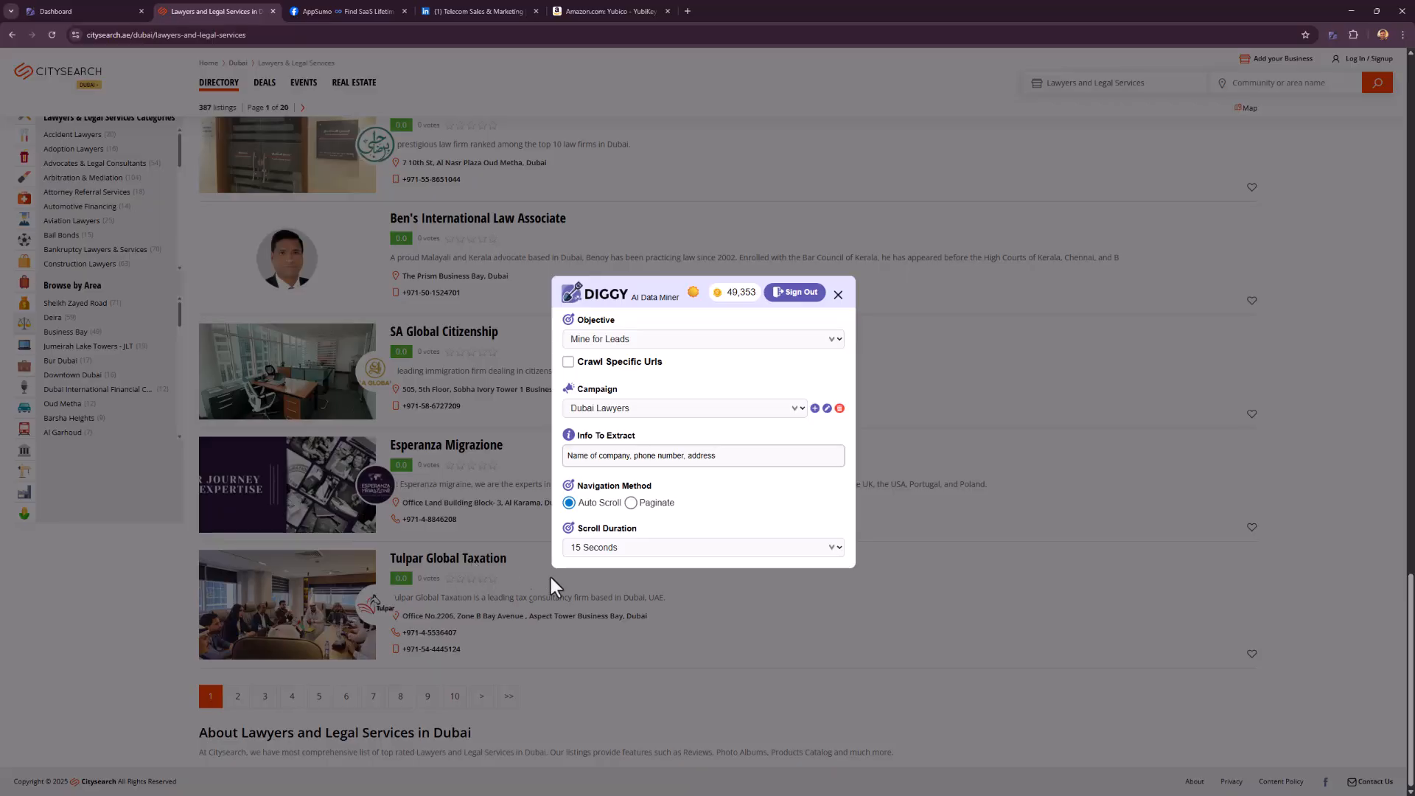
click(605, 499)
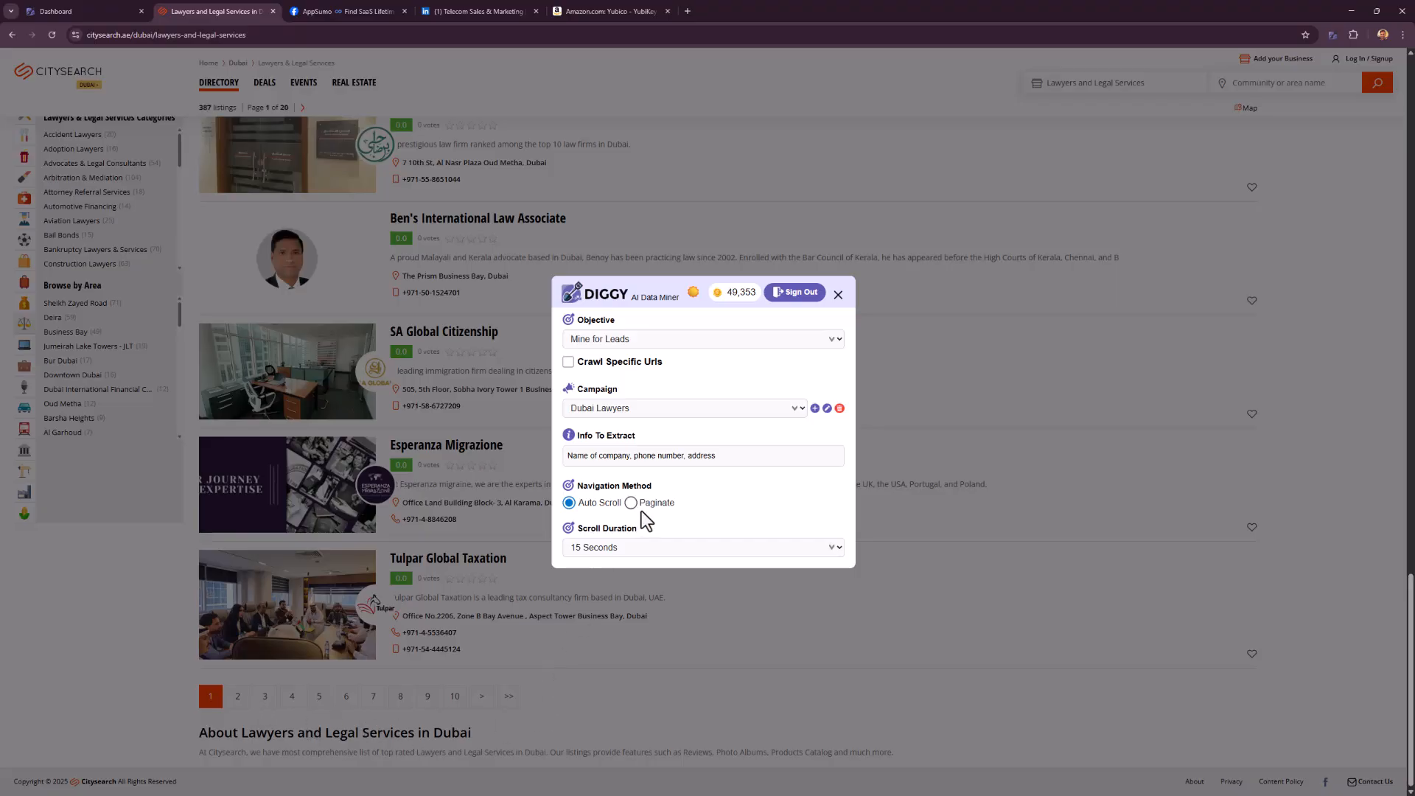
click(631, 503)
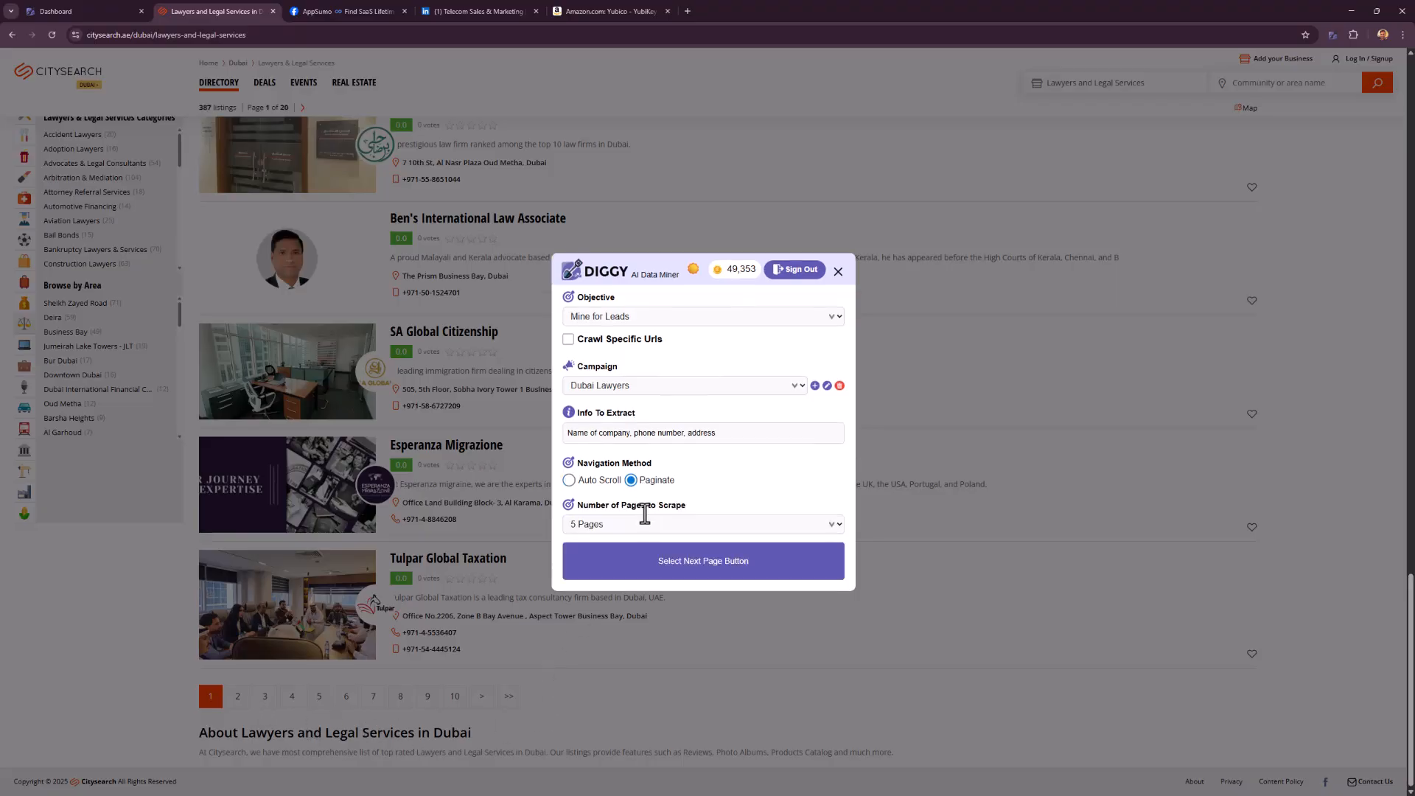
click(638, 519)
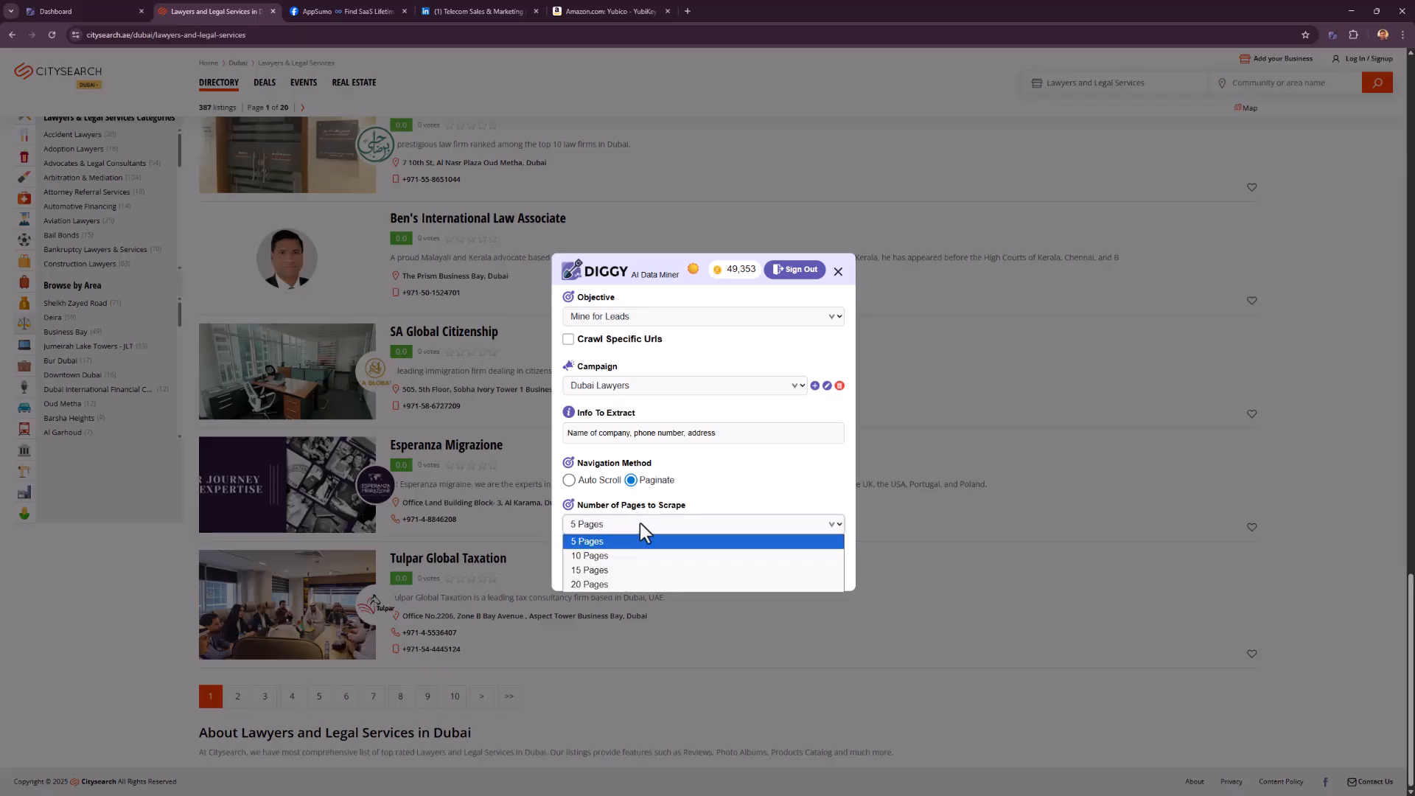
click(613, 556)
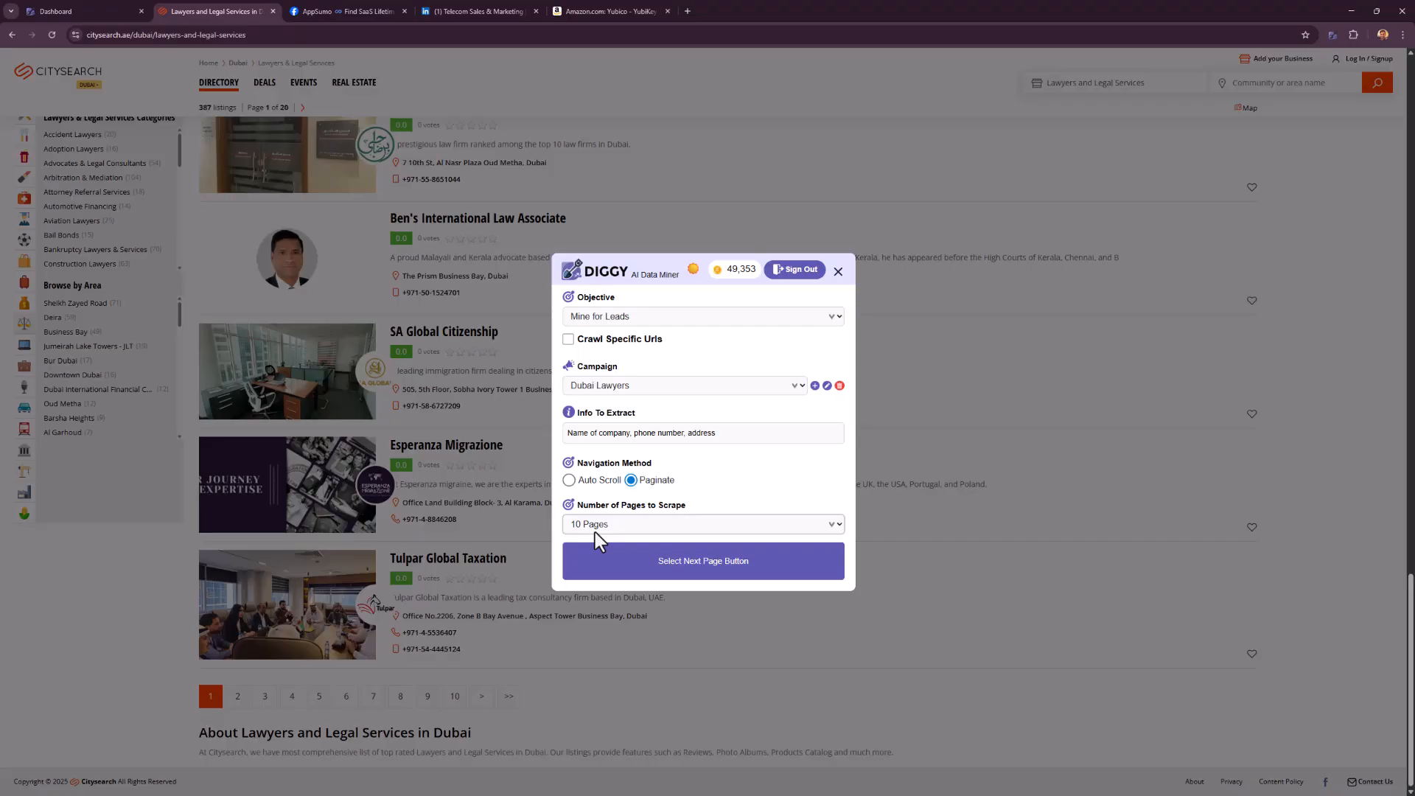
Designate the '>' link in the listing's pagination as the next page button and finish the selection to run the scrape.
click(692, 524)
click(637, 558)
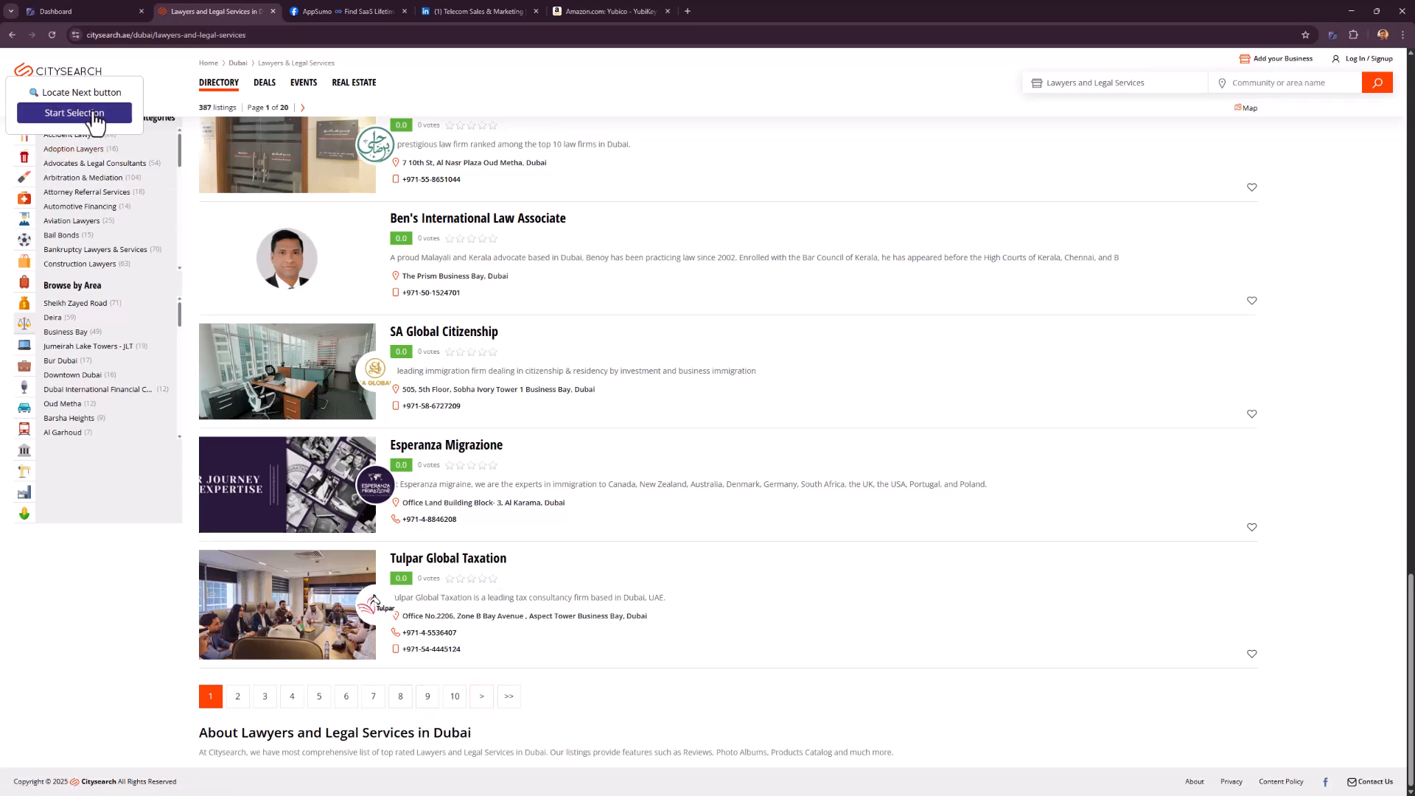
click(95, 115)
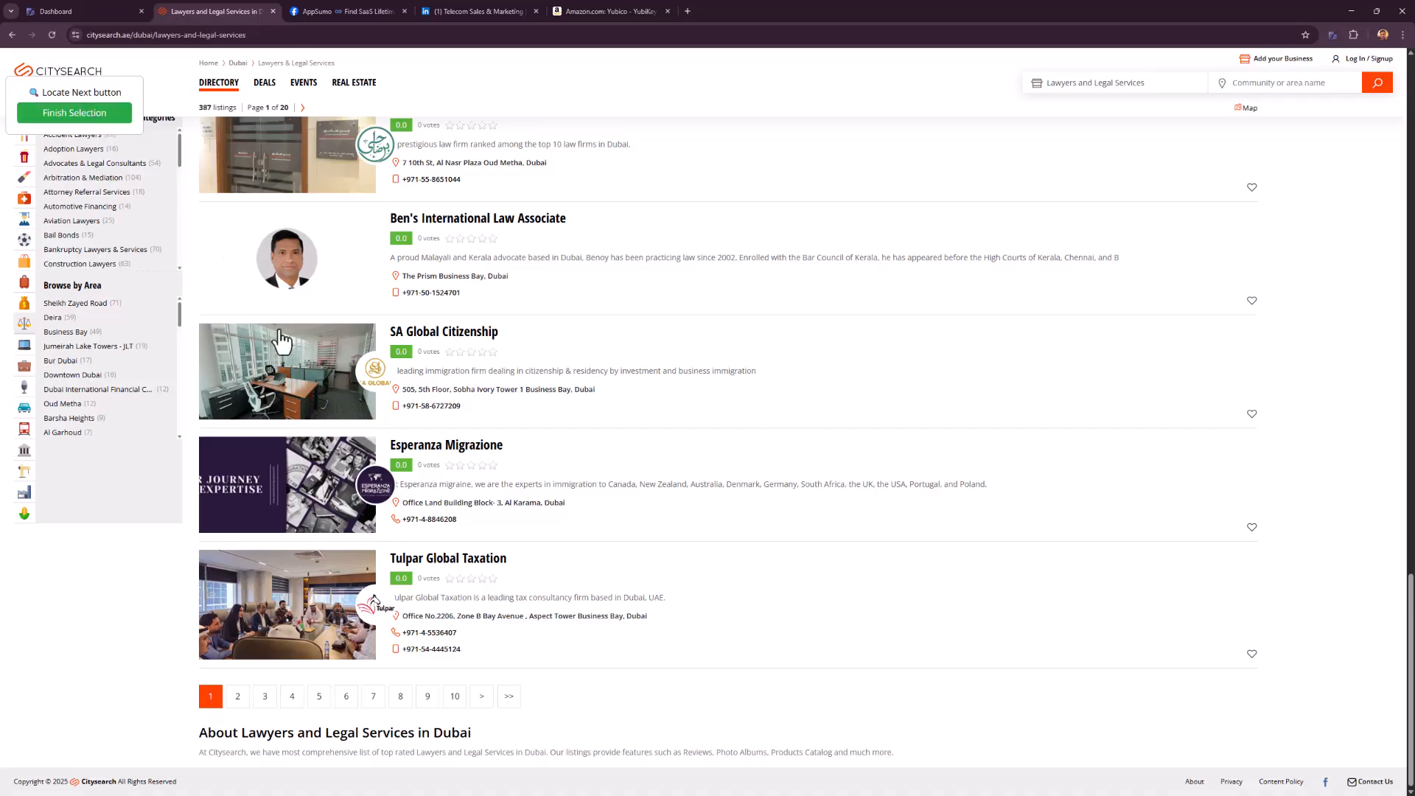
click(479, 700)
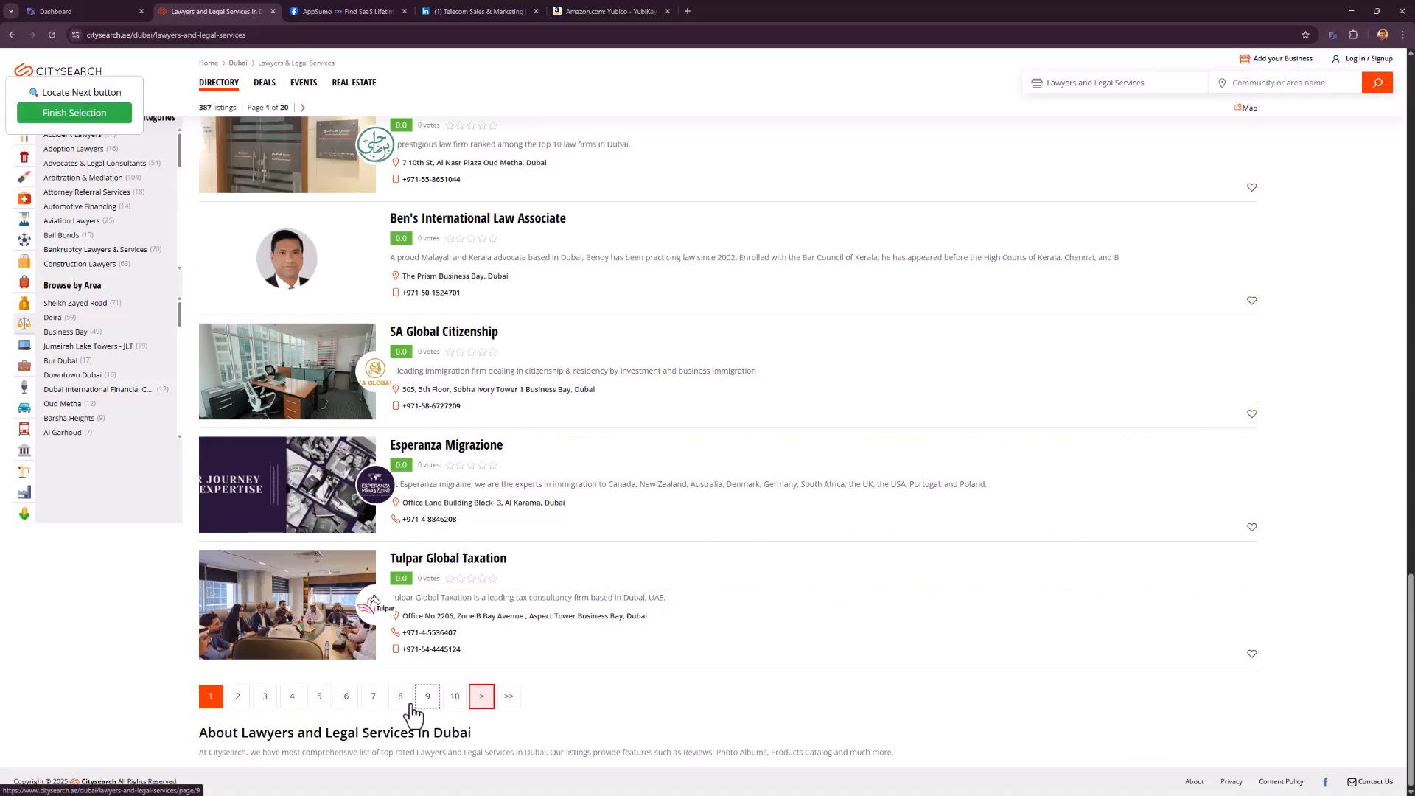
click(81, 115)
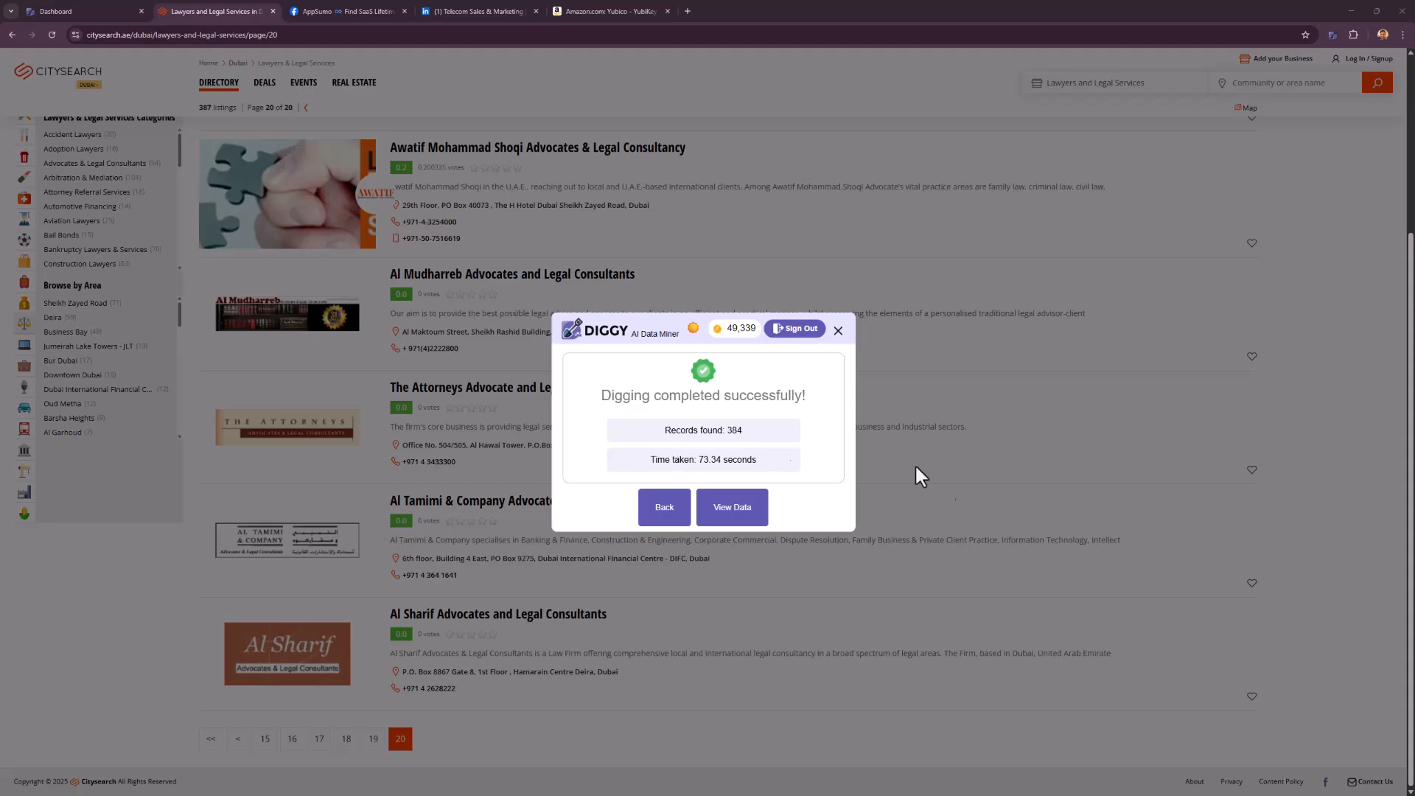
Open the scraped data and examine the records' addresses, phone numbers and company names, plus the available export formats.
click(726, 516)
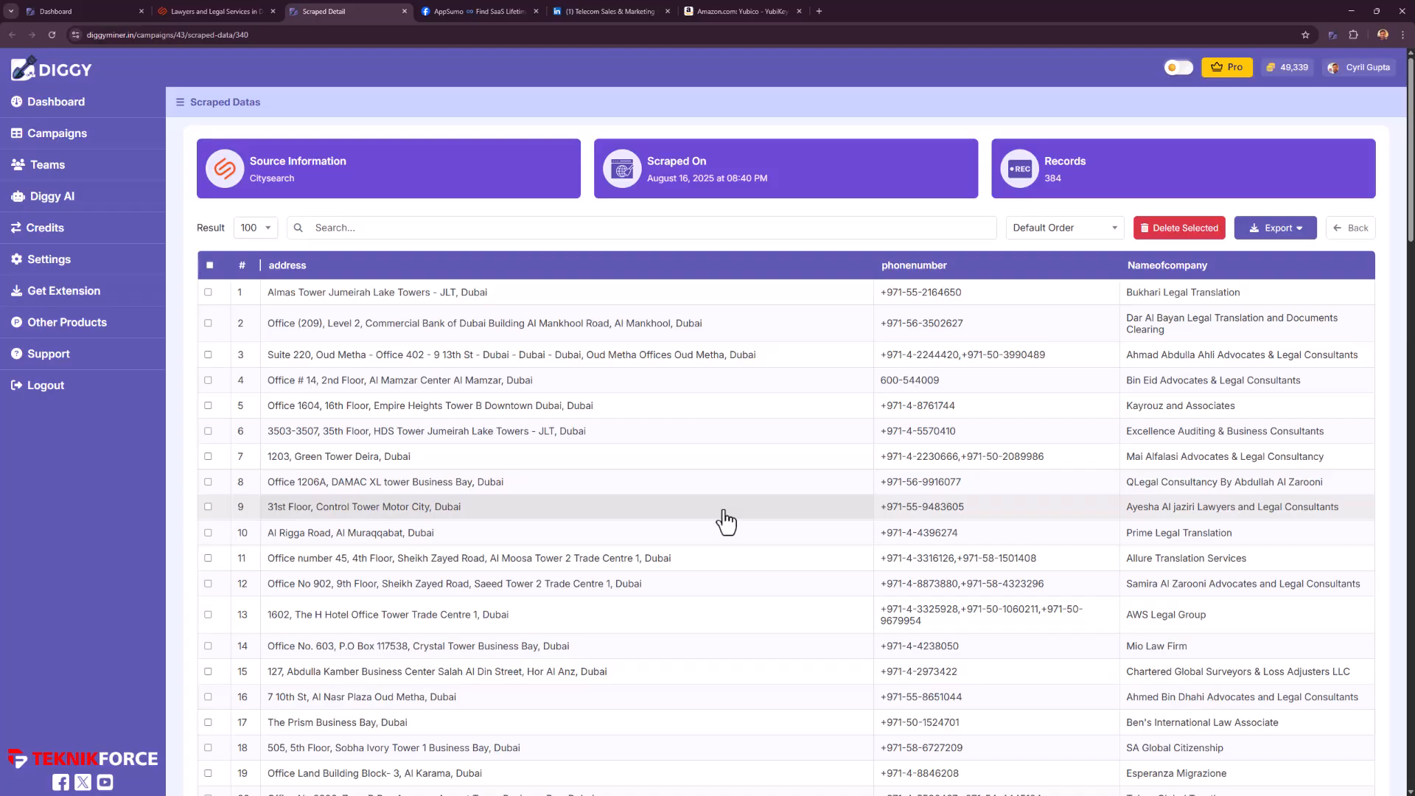
scroll(727, 522, down, 8)
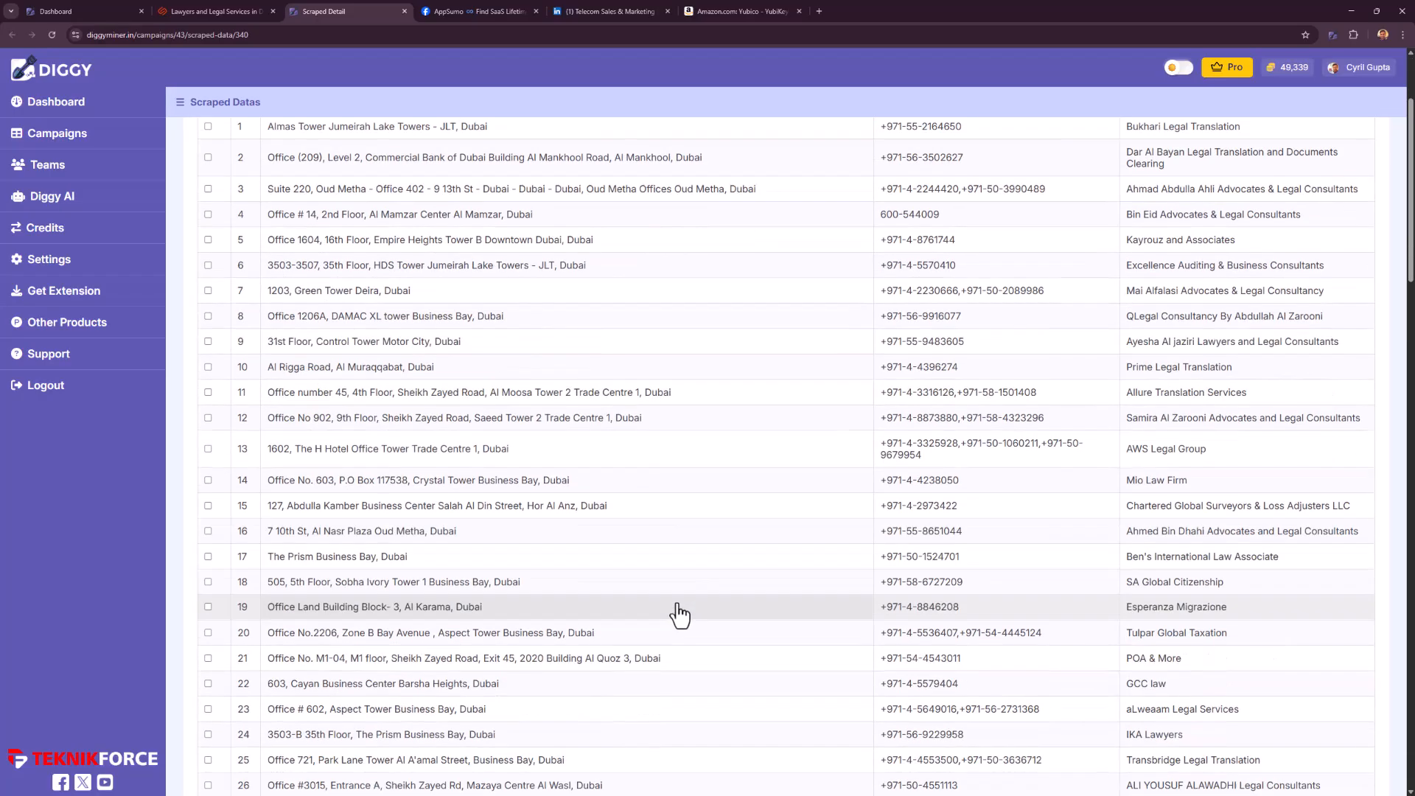
scroll(792, 575, up, 8)
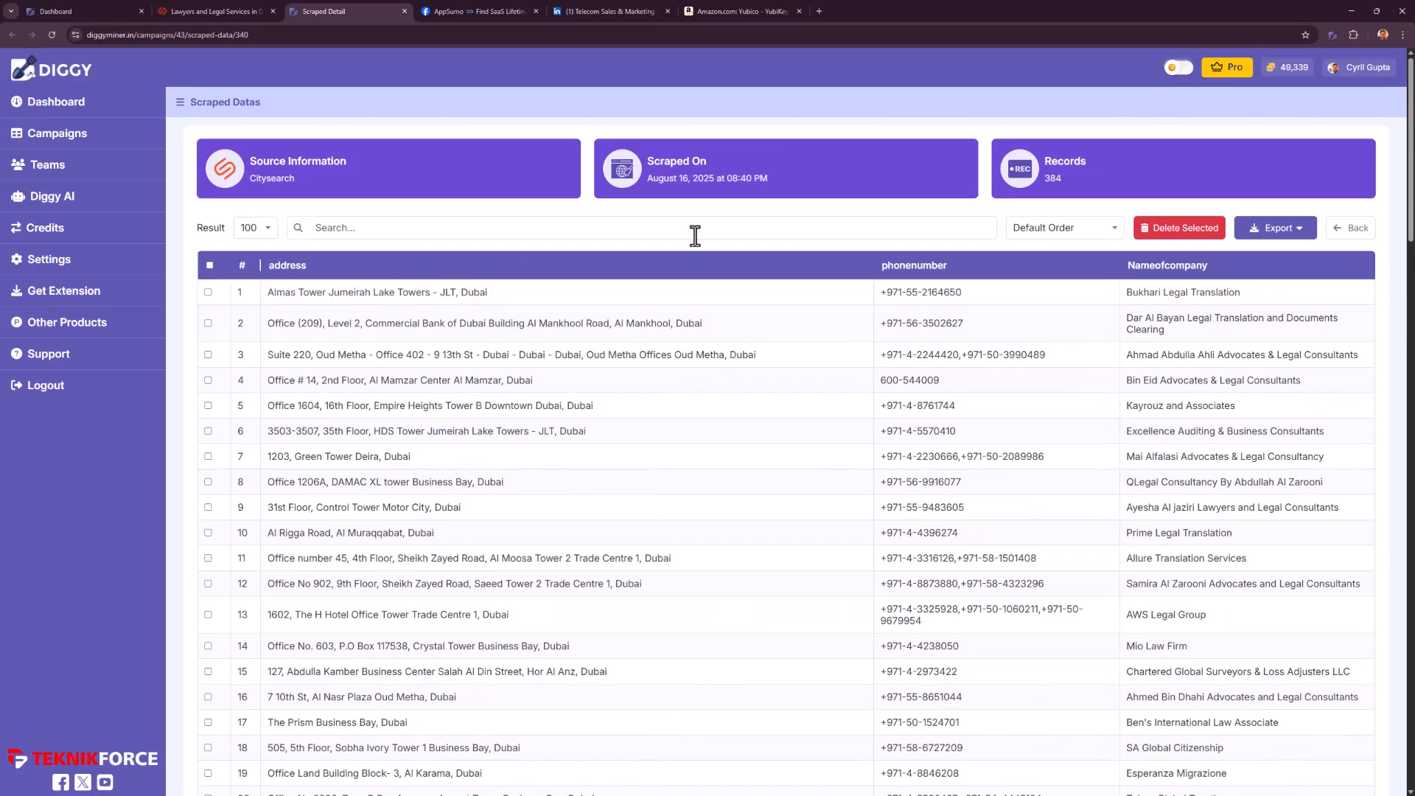
scroll(478, 427, down, 1)
scroll(477, 433, down, 12)
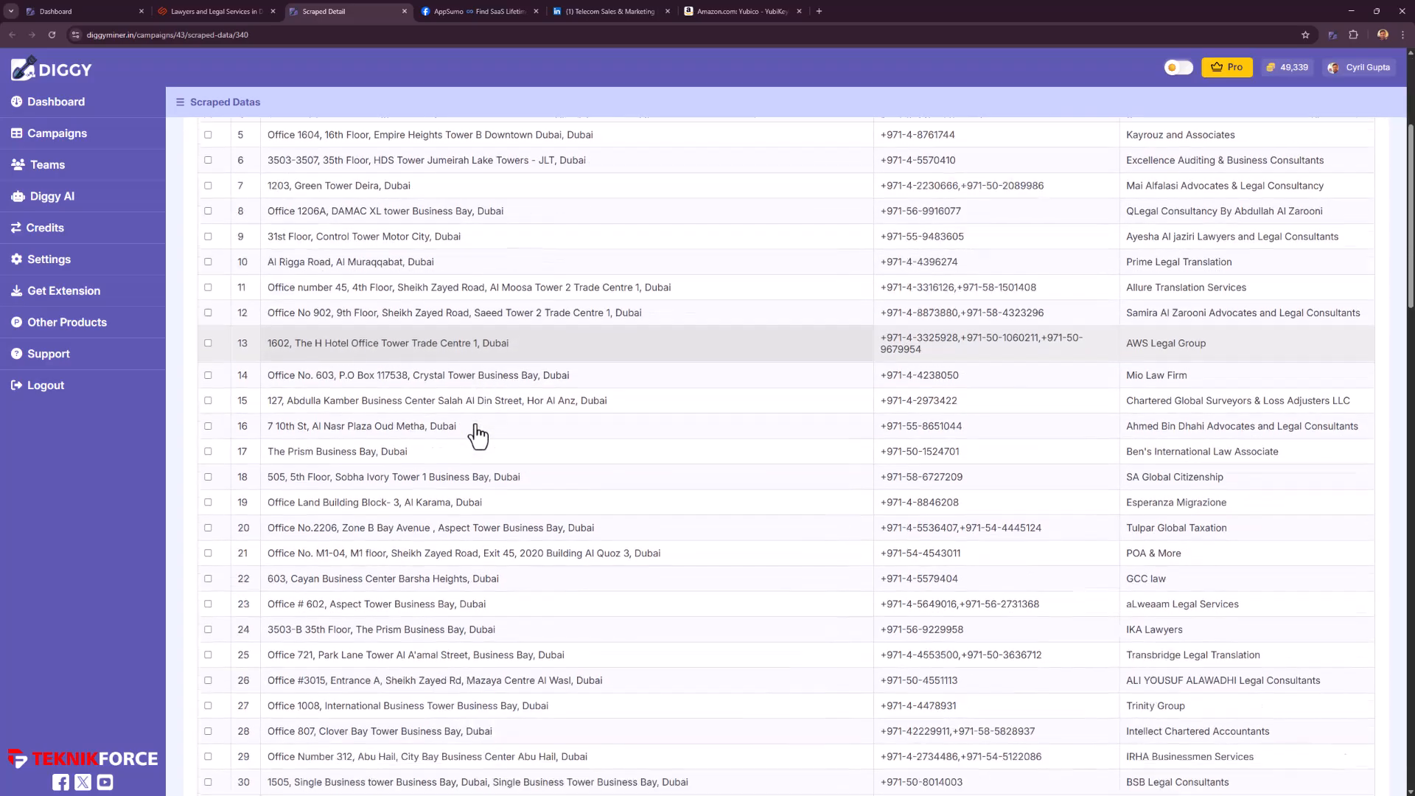
scroll(461, 430, down, 3)
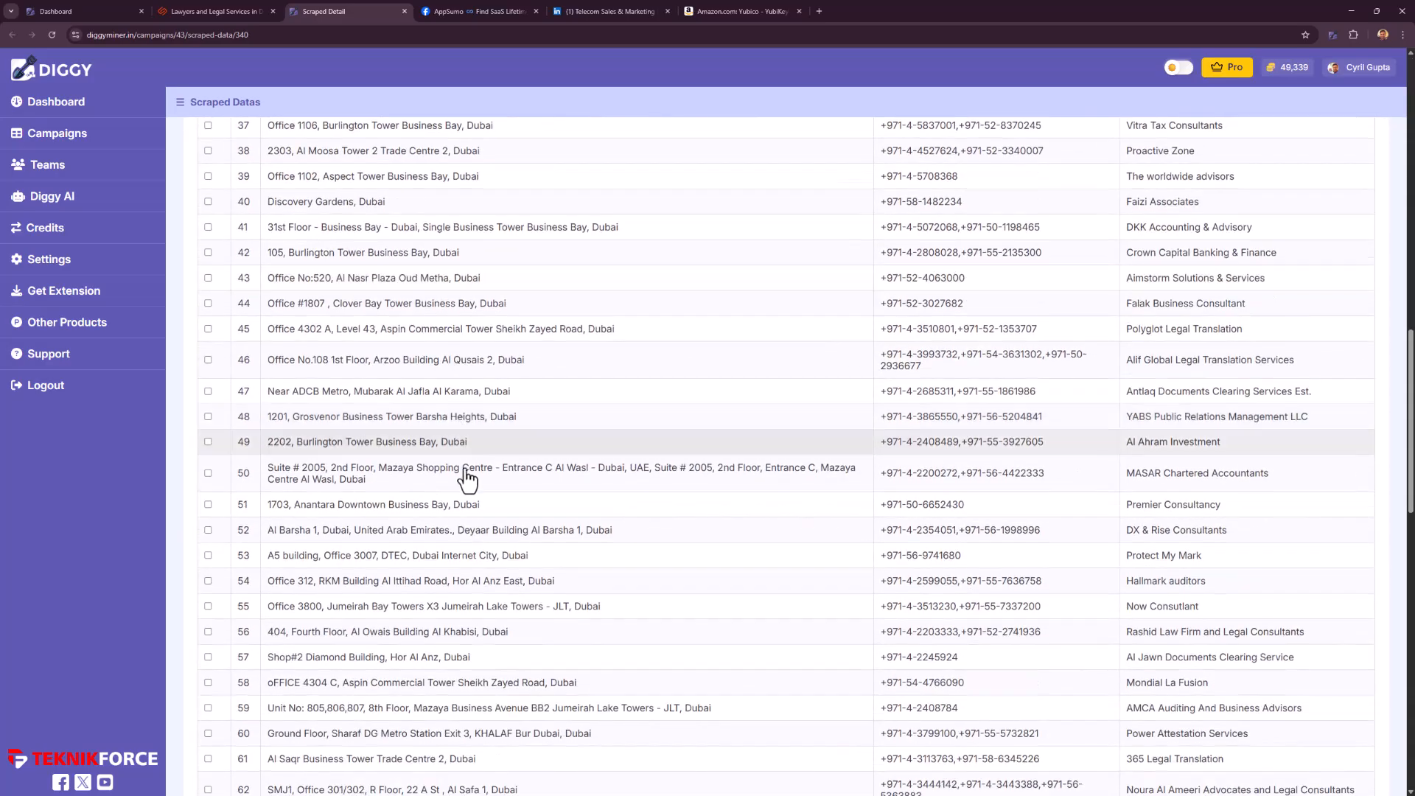
drag(1147, 424, 1234, 423)
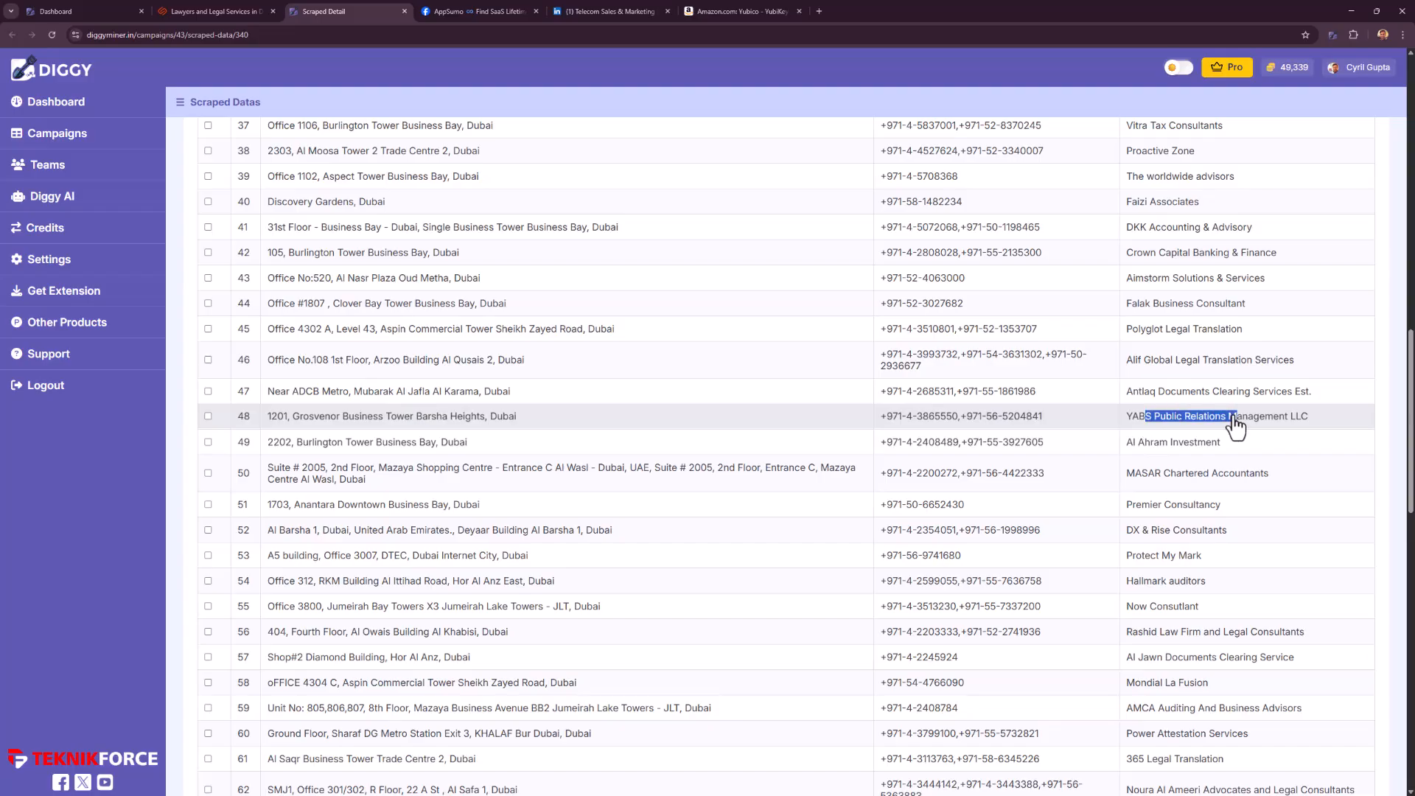
drag(1048, 422, 922, 422)
drag(360, 422, 456, 424)
scroll(467, 505, down, 15)
scroll(467, 509, down, 3)
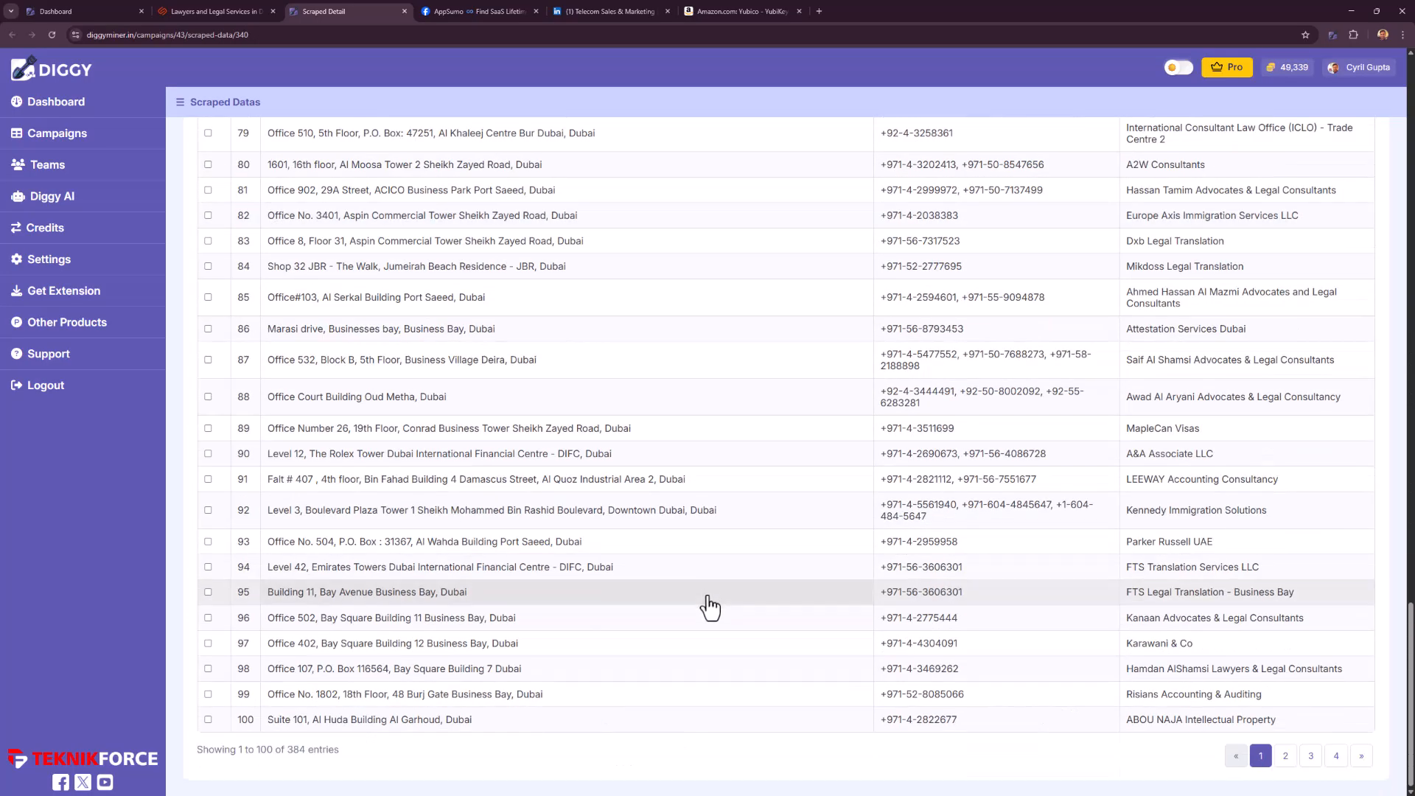
scroll(752, 689, up, 20)
click(1275, 228)
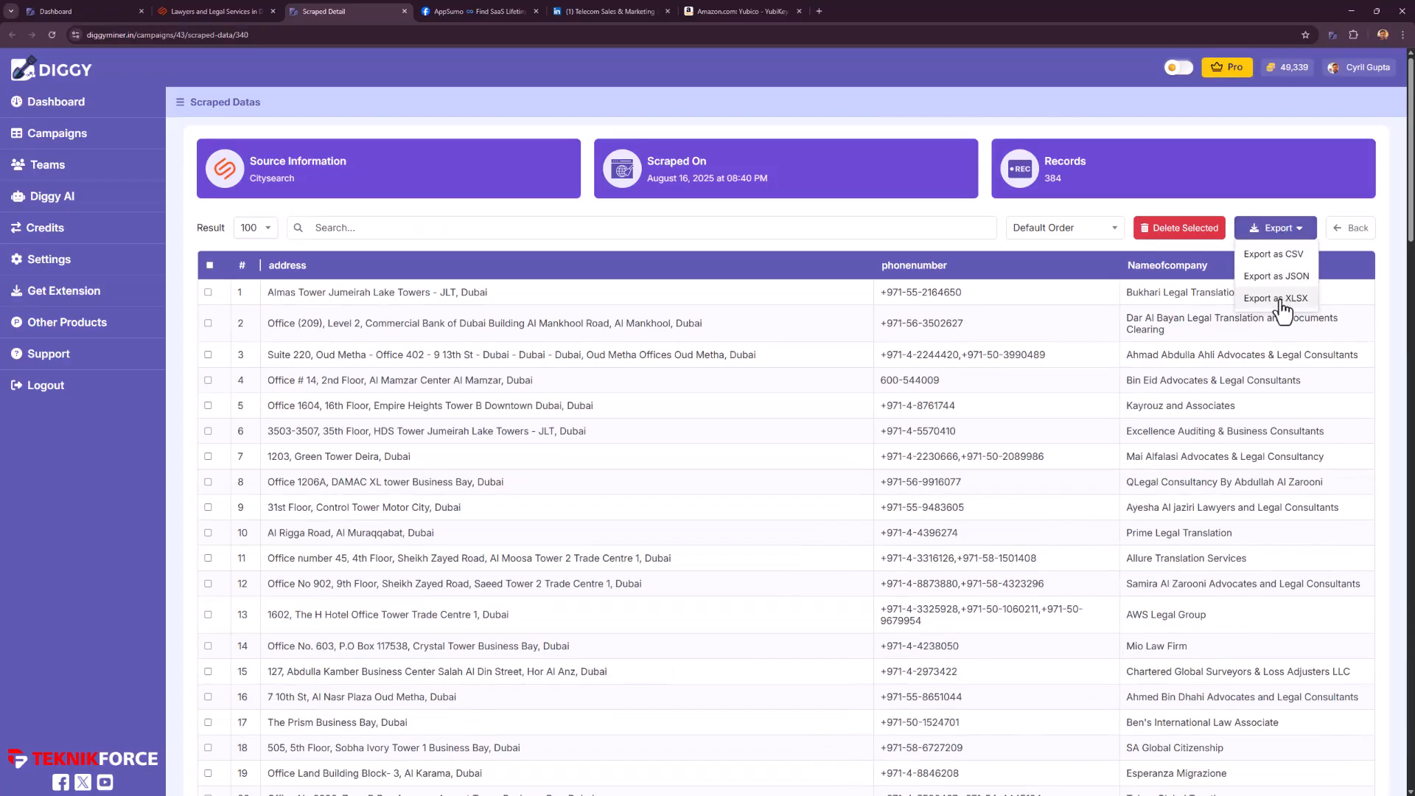
click(801, 440)
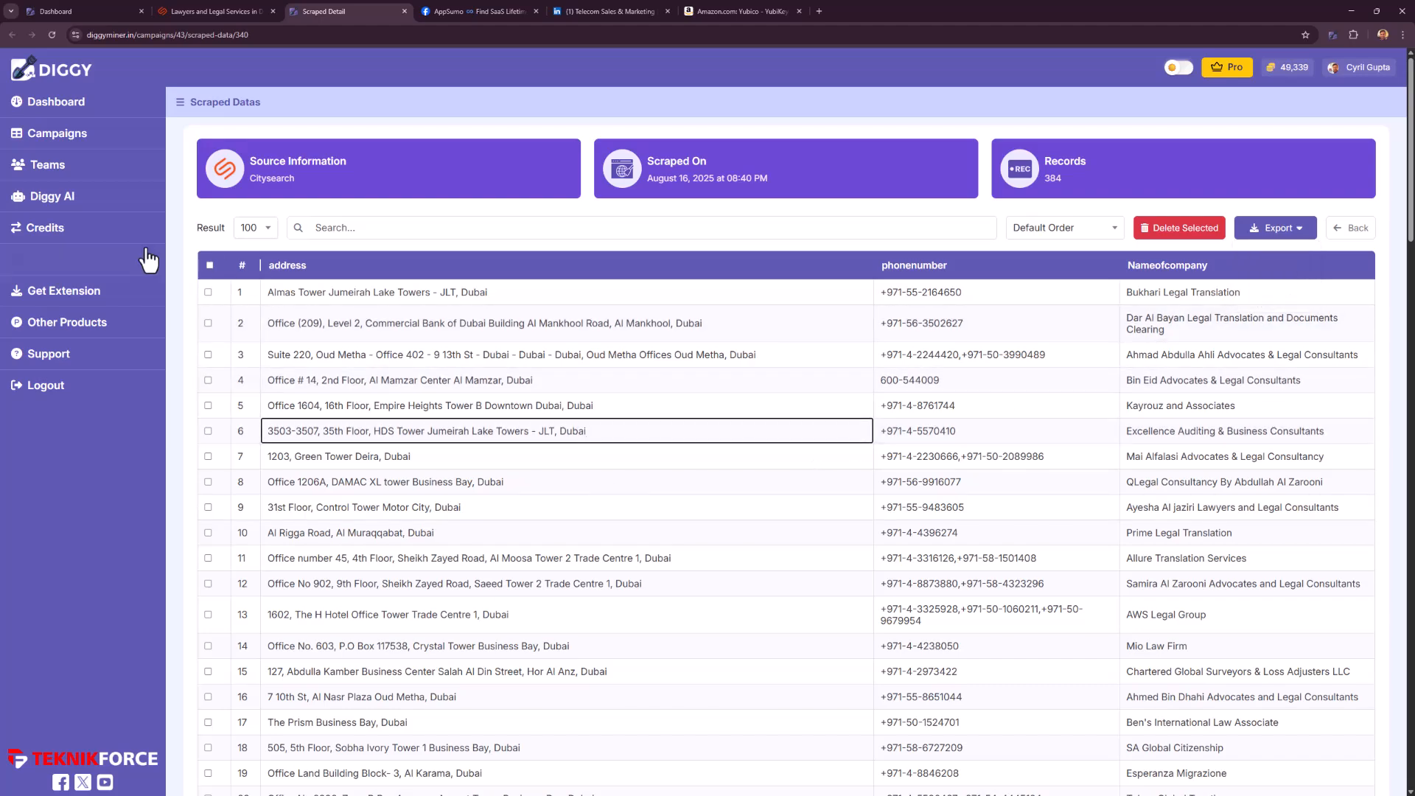
Start a new Diggy AI chat based on the 'Lawyers from Citysearch' data and get its message box ready for input.
click(107, 208)
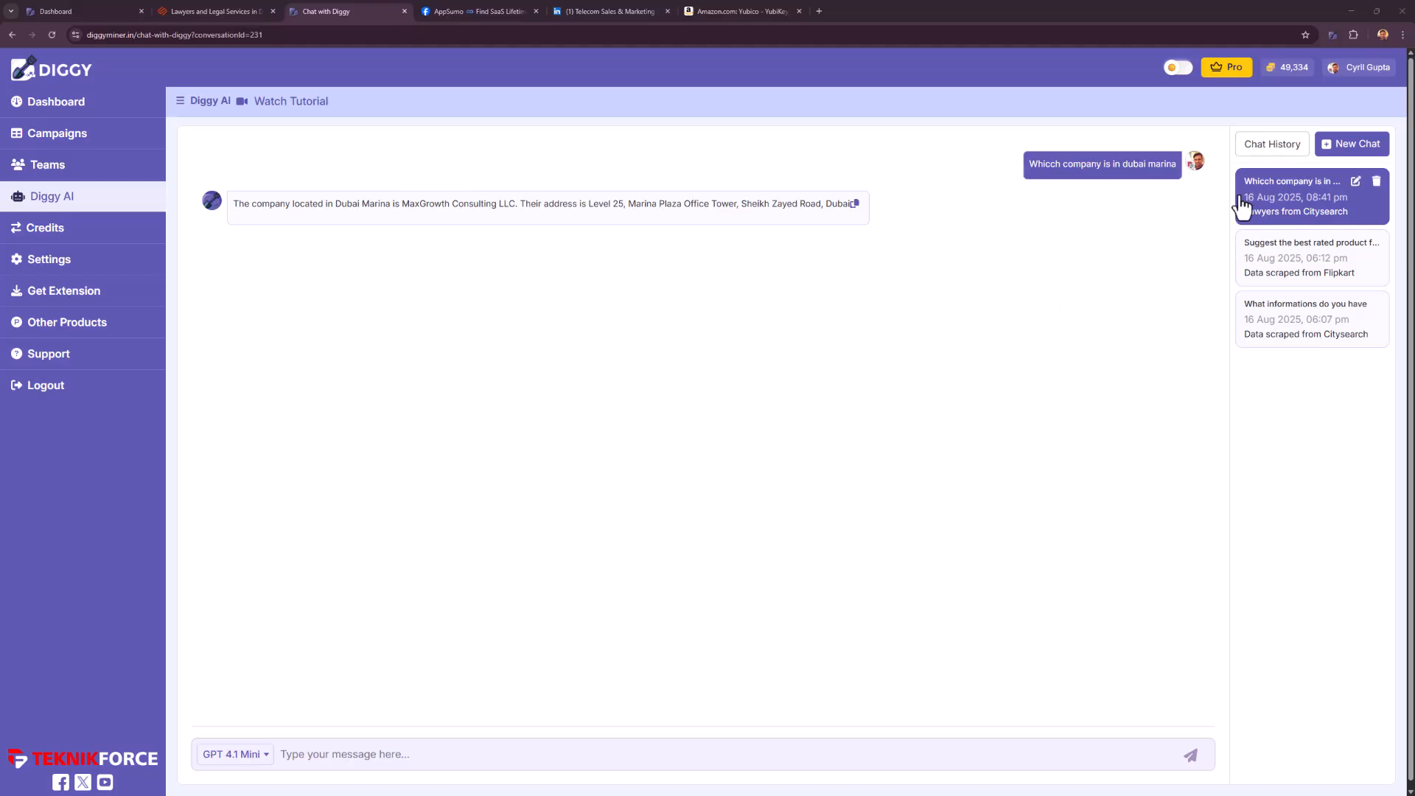
click(1334, 148)
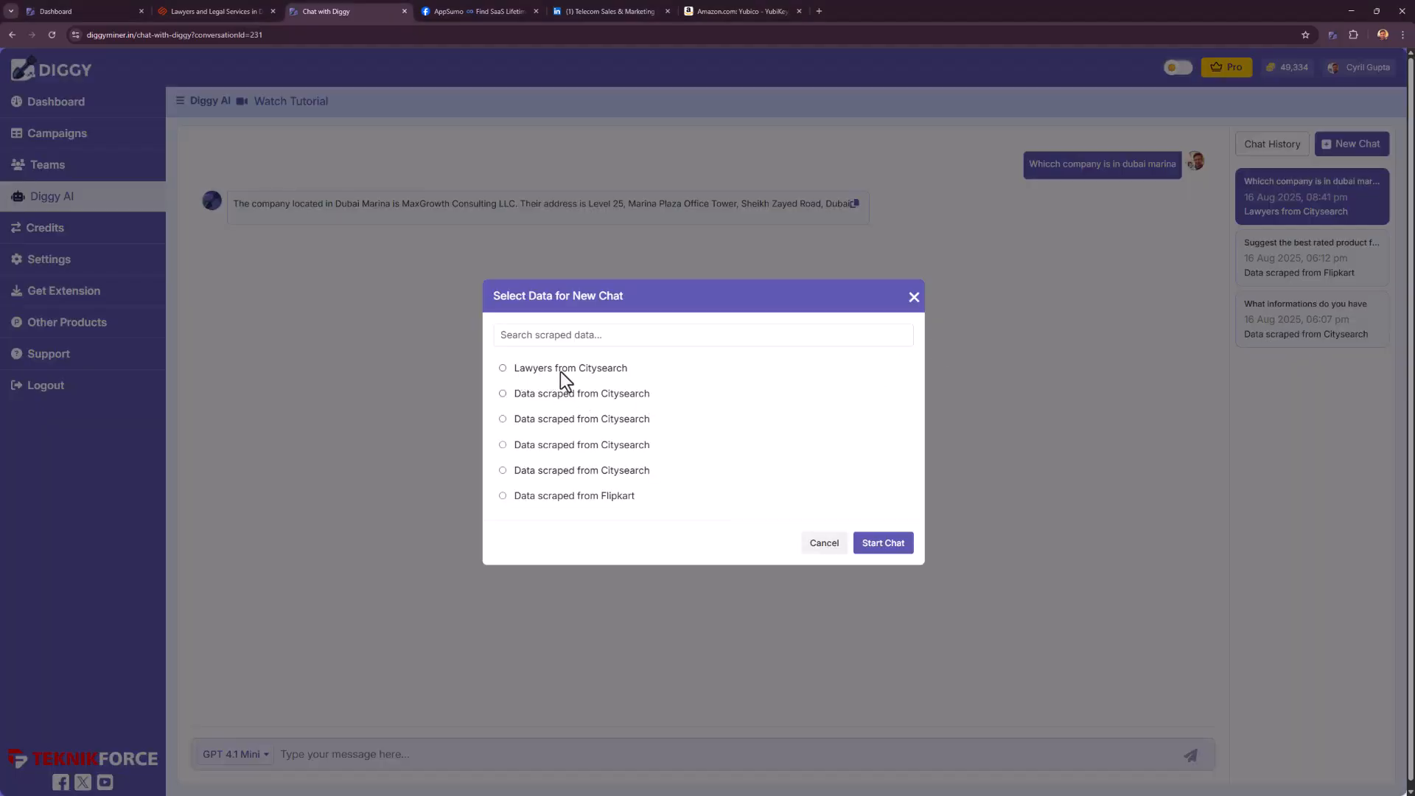
click(572, 372)
click(886, 548)
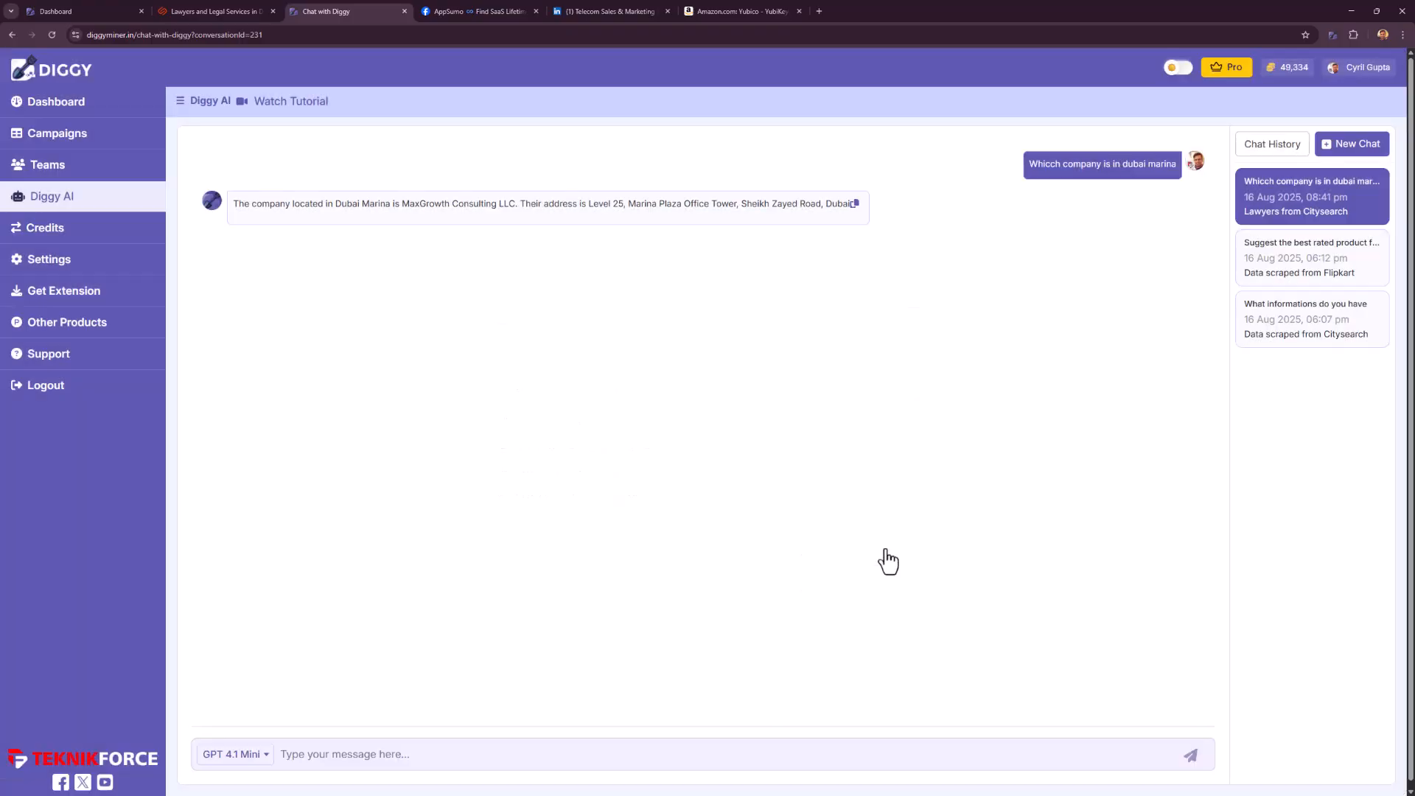
click(563, 760)
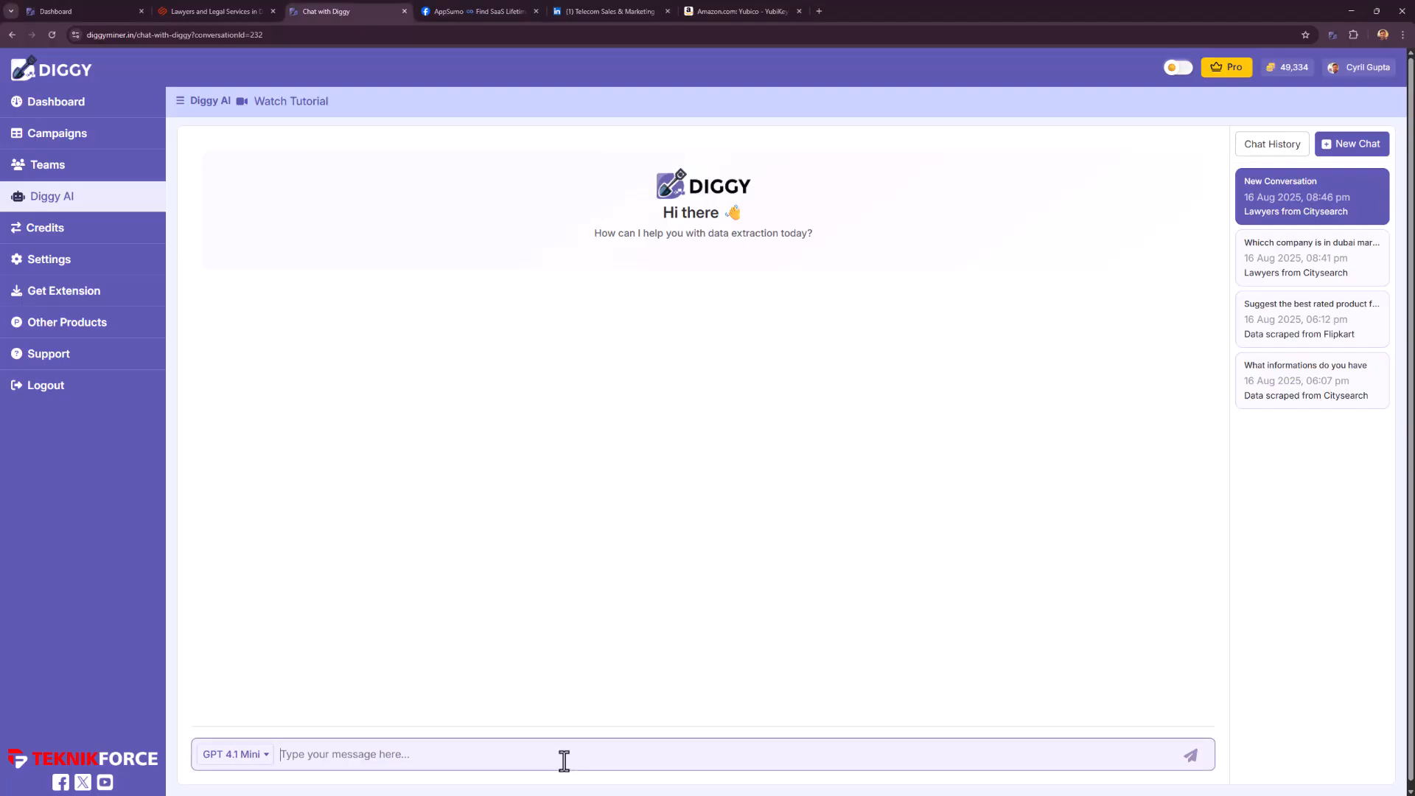
Ask the chat 'Which lawyer is in dubai marina' and request 'Okay give me a list of lawyers in zayed road'.
text(Which lawyer is in dubai marina)
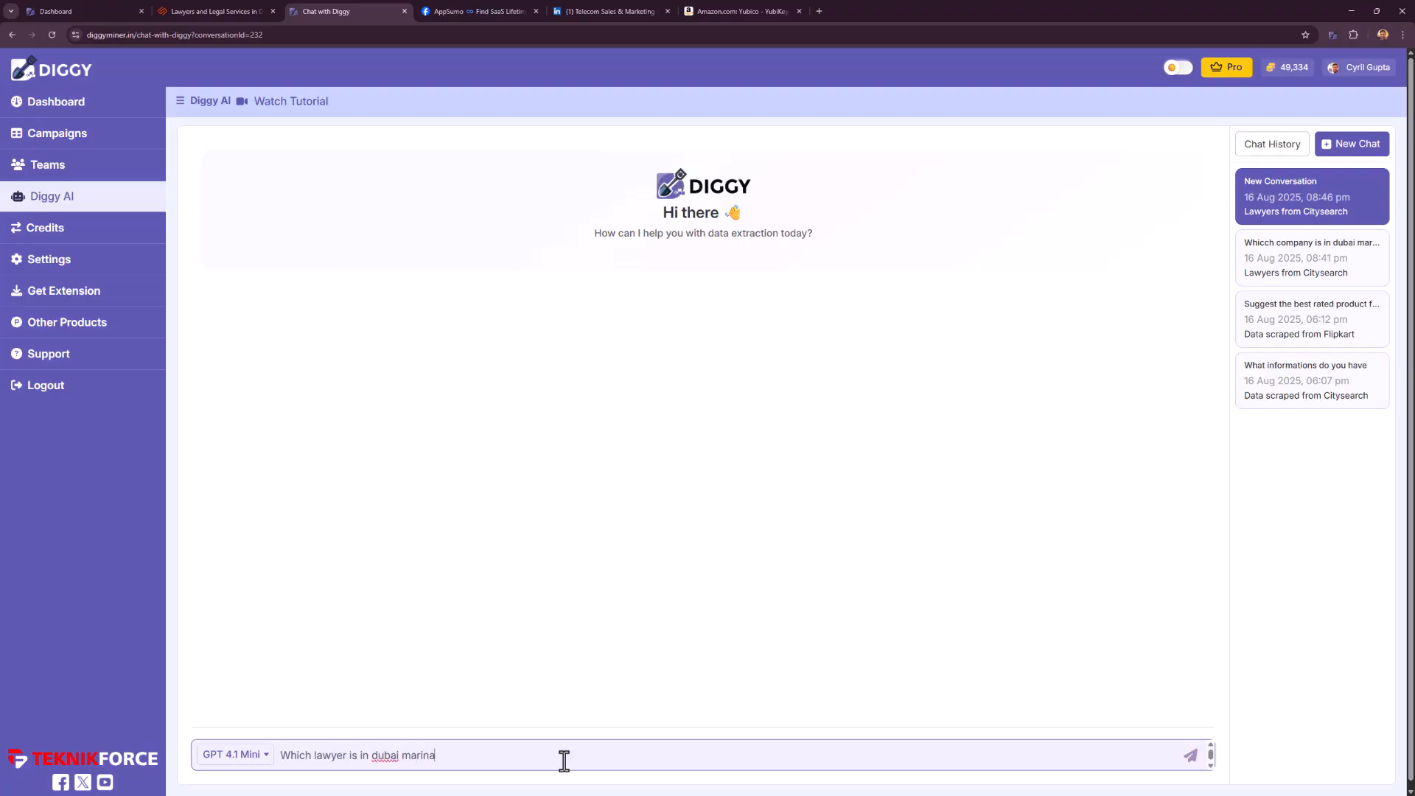
key(Return)
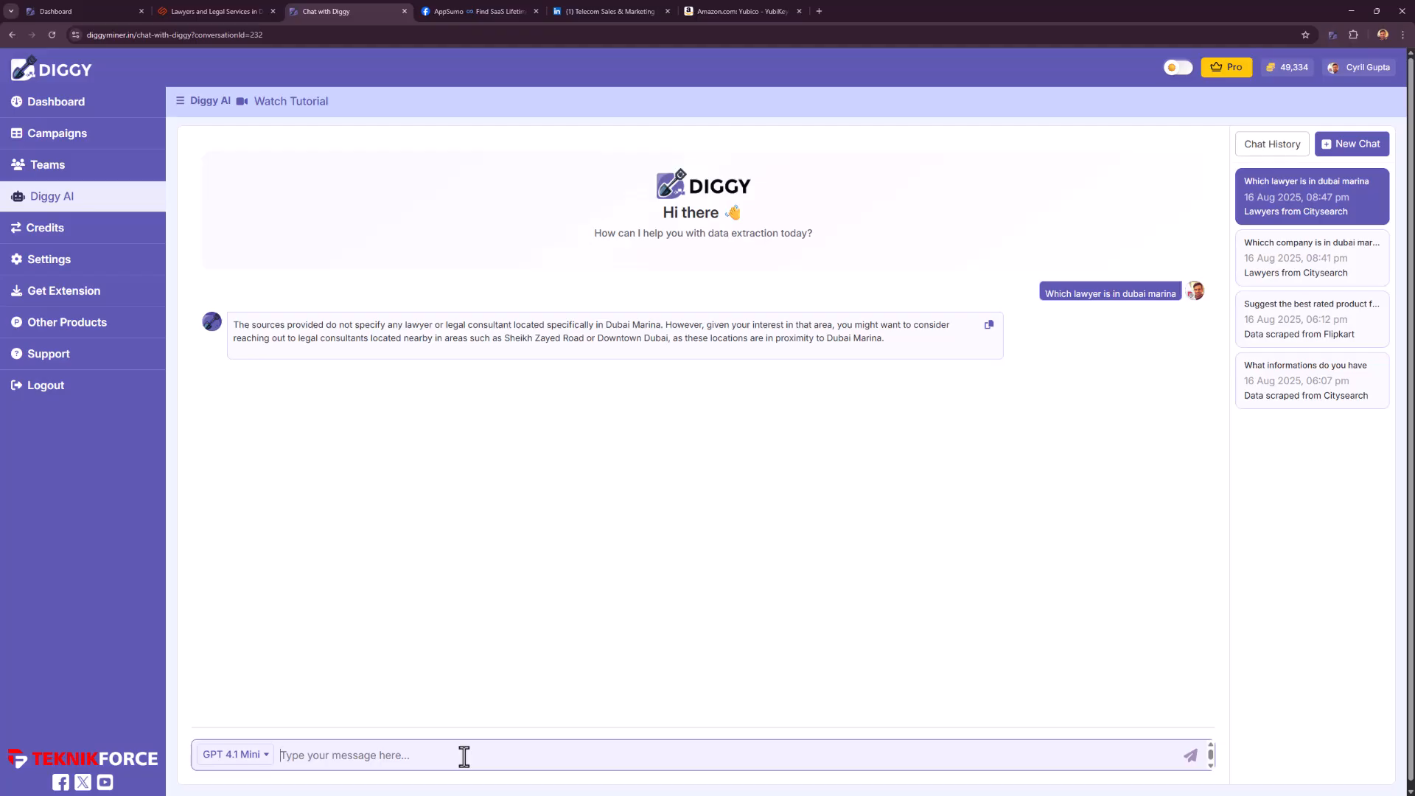
text(Okay give me a list of lawyers in zayed road)
key(Return)
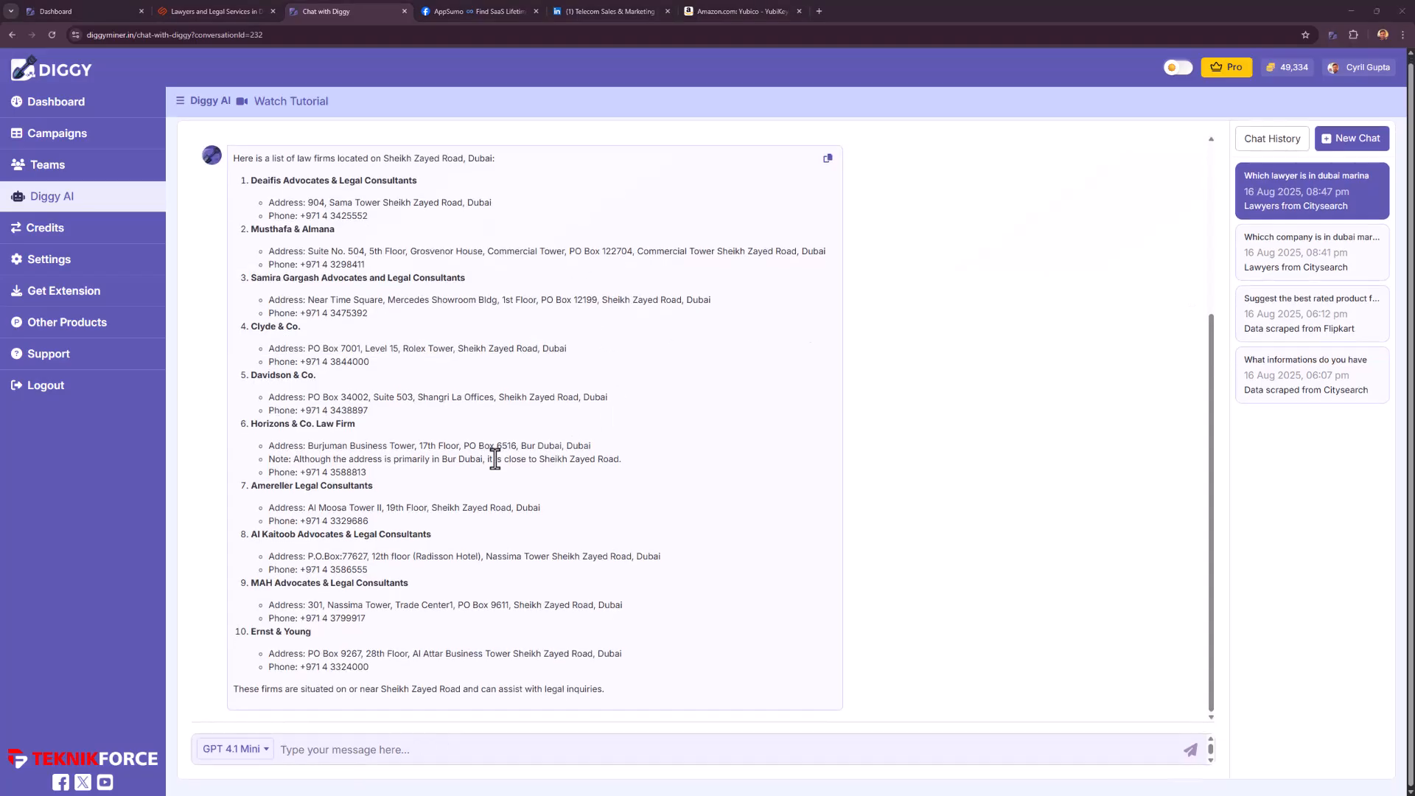
Review the listed firms' addresses and phone numbers, and ask the chat 'Which lawyer companies sart with c'.
drag(321, 207, 450, 207)
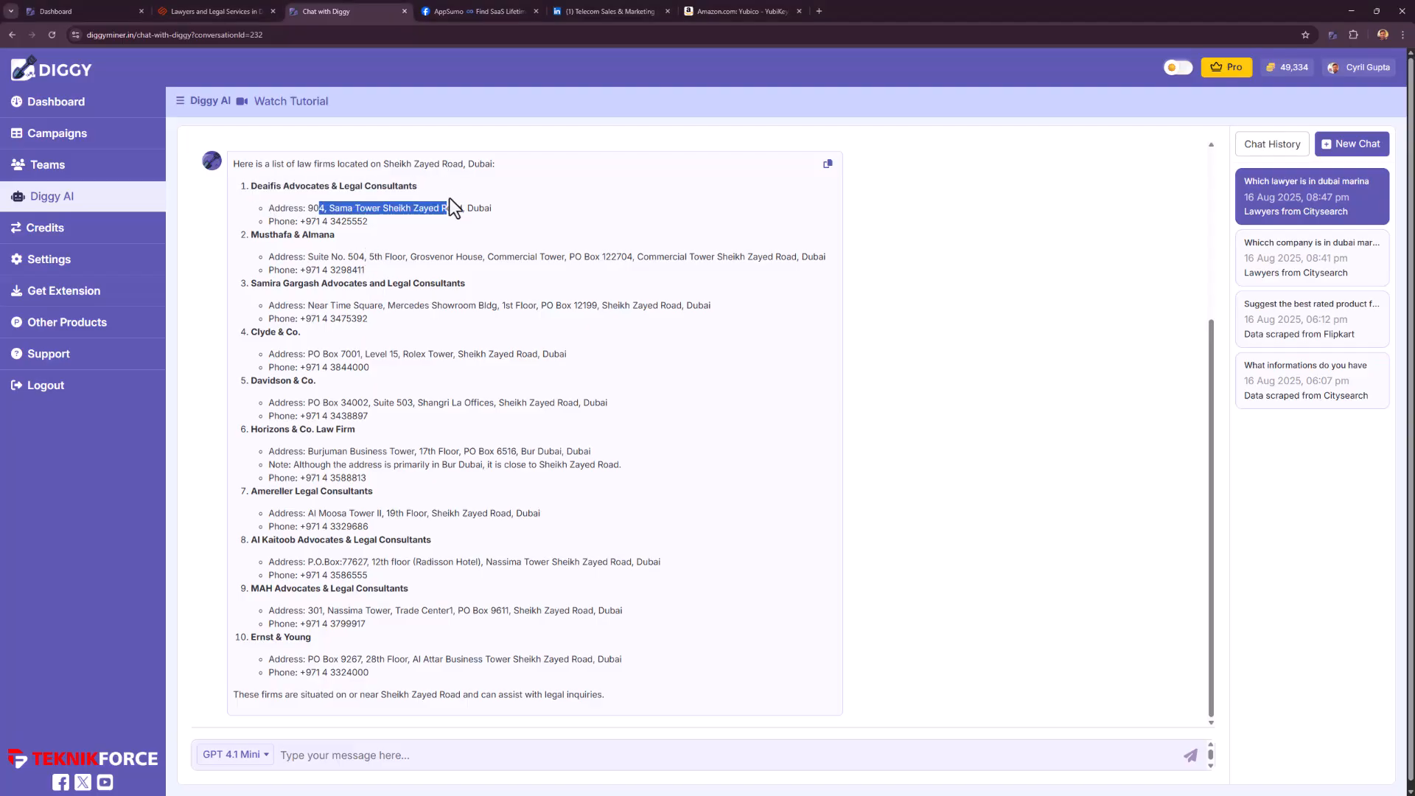
drag(329, 223, 364, 224)
click(401, 428)
scroll(401, 427, down, 2)
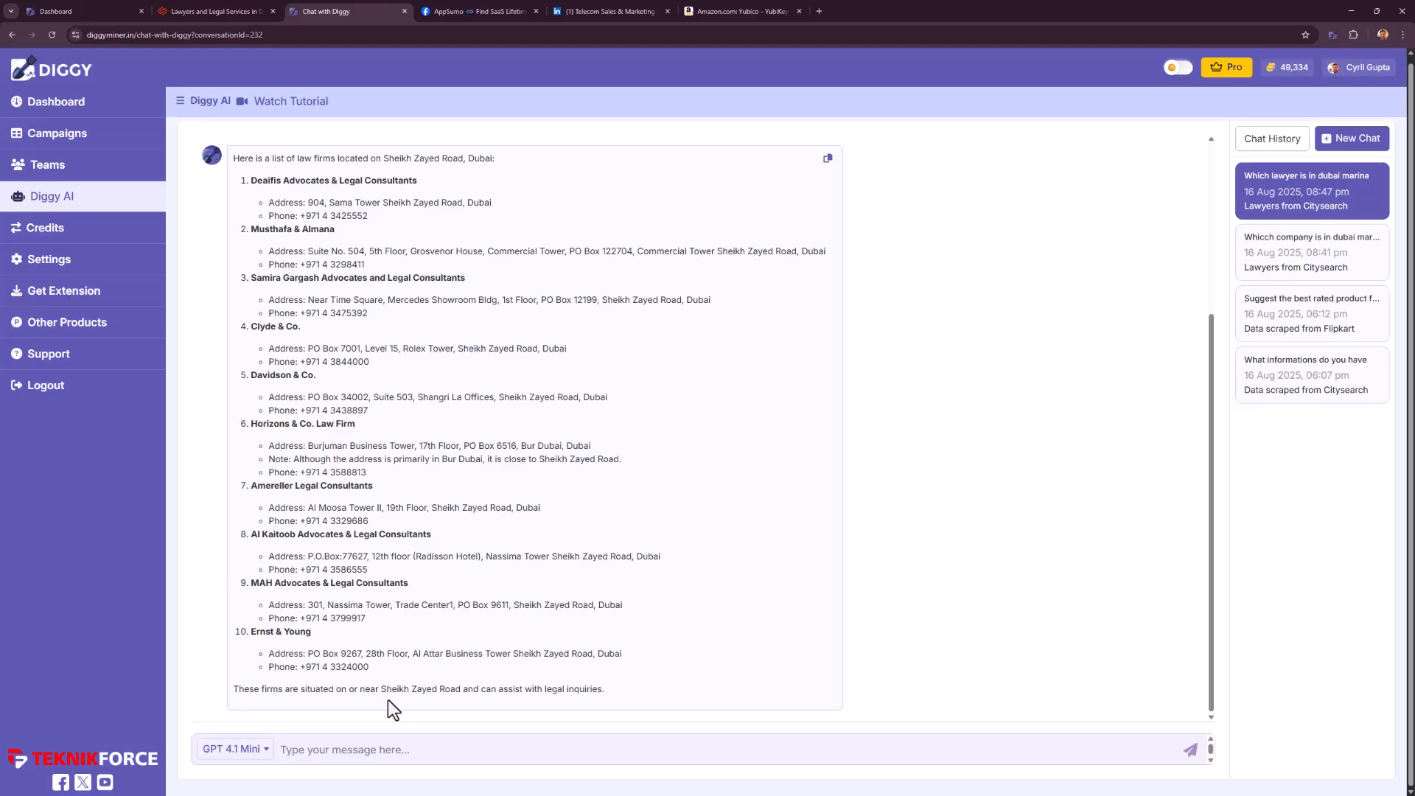
click(376, 740)
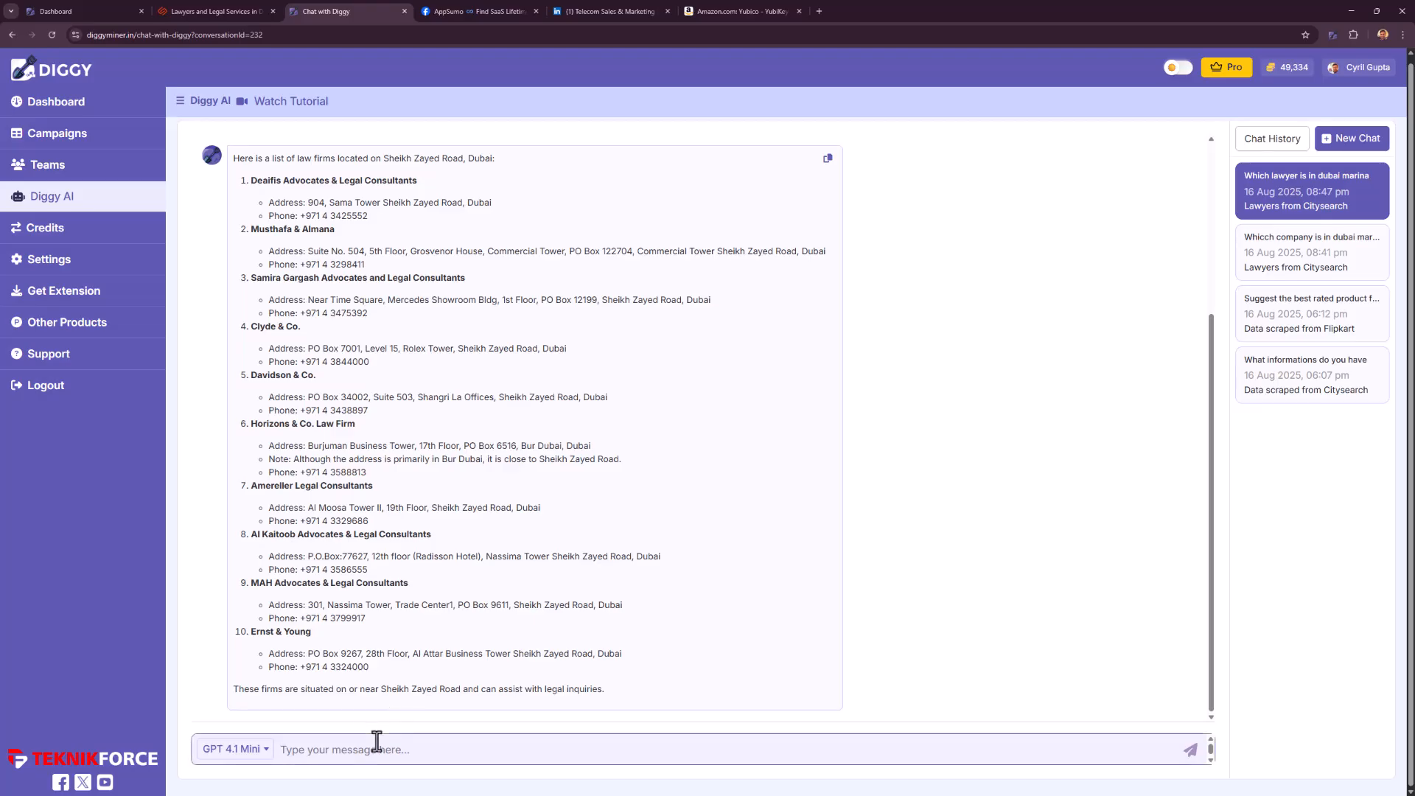
text(Which lawyer companies sart with c)
key(Return)
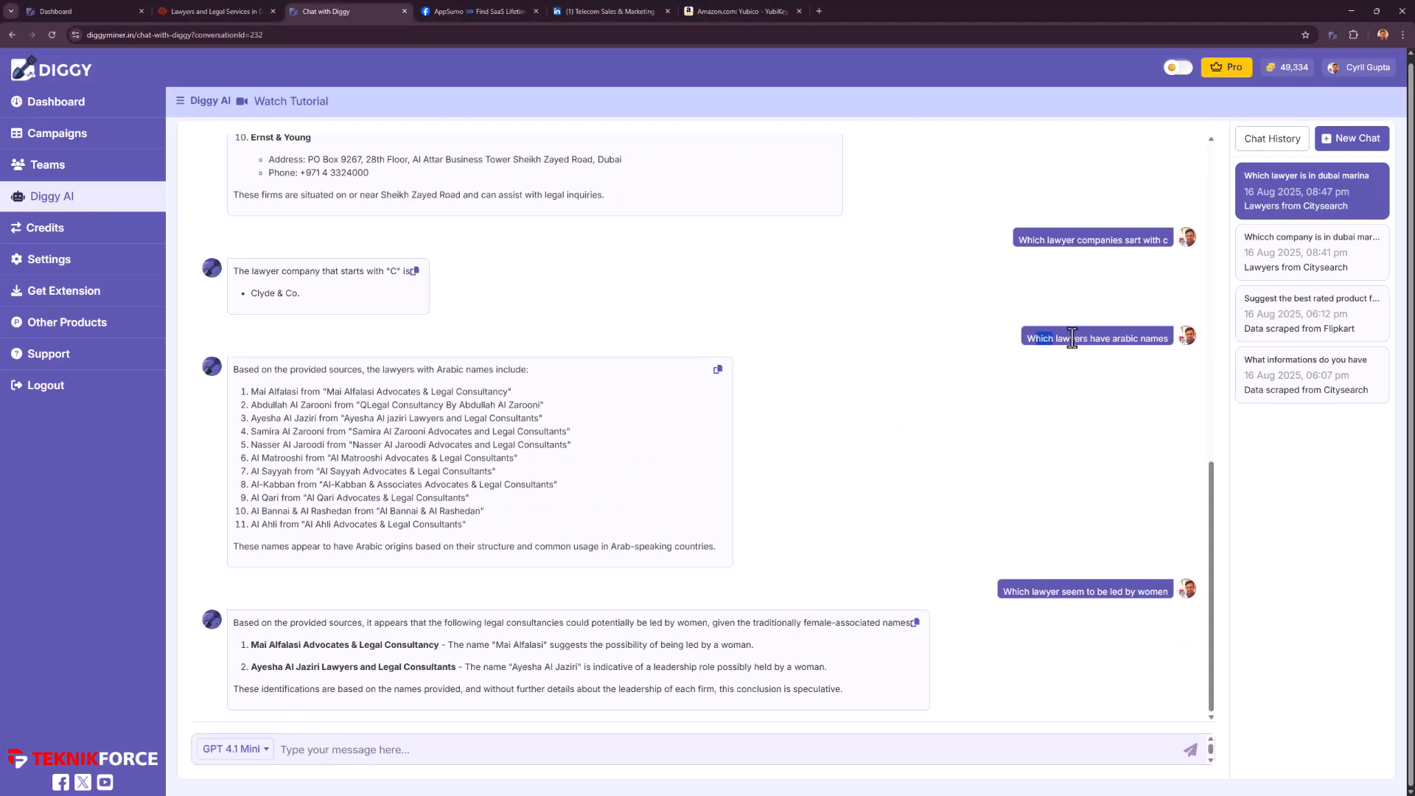
Examine the chat's answers on which lawyers have Arabic names and which firms seem to be led by women.
drag(1028, 339, 1135, 341)
drag(411, 392, 558, 533)
click(558, 534)
drag(1005, 594, 1060, 594)
click(1080, 601)
drag(374, 642, 505, 669)
click(504, 669)
Switch to the AppSumo SaaS Lifetime Deal group on Facebook and examine the products and prices in its posts.
key(ctrl+Tab)
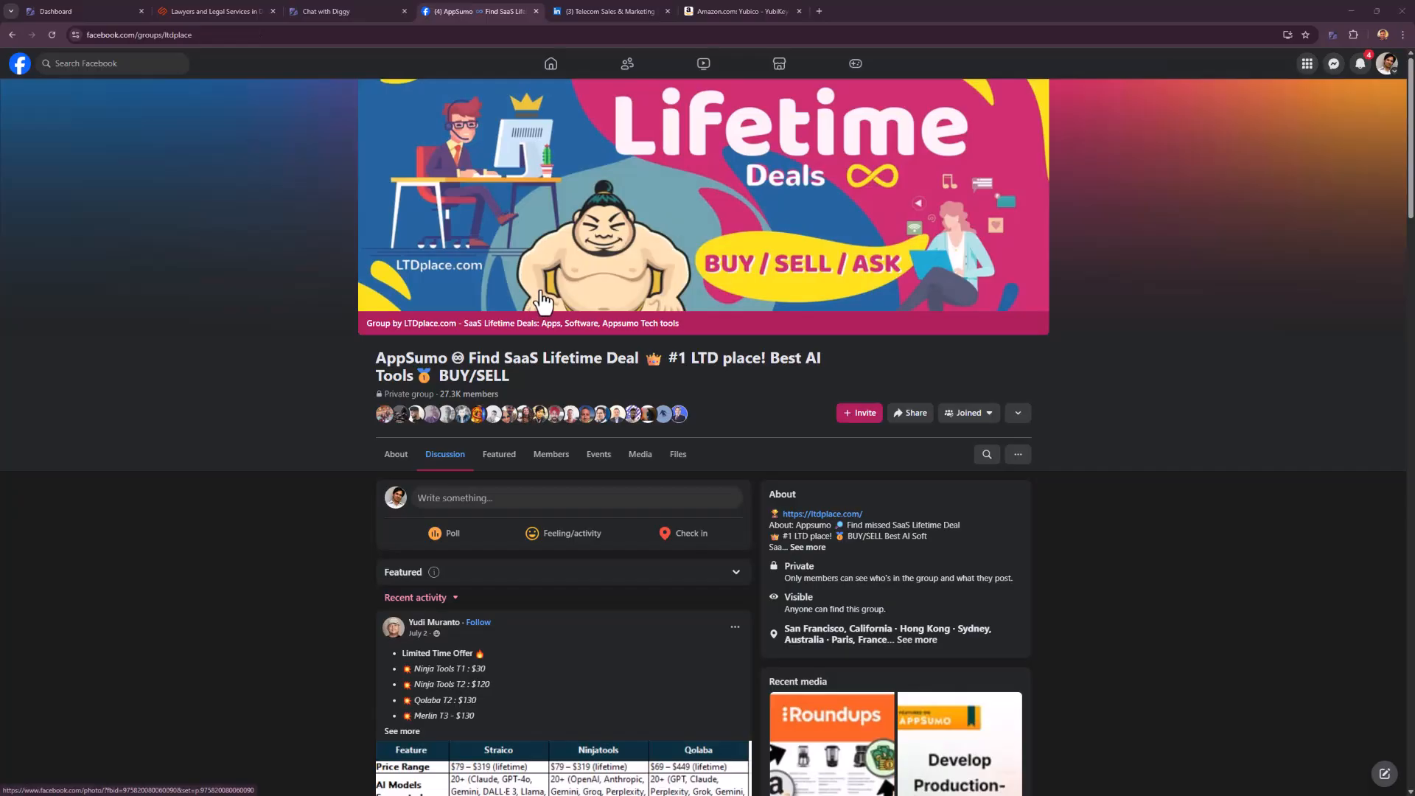
scroll(546, 408, down, 15)
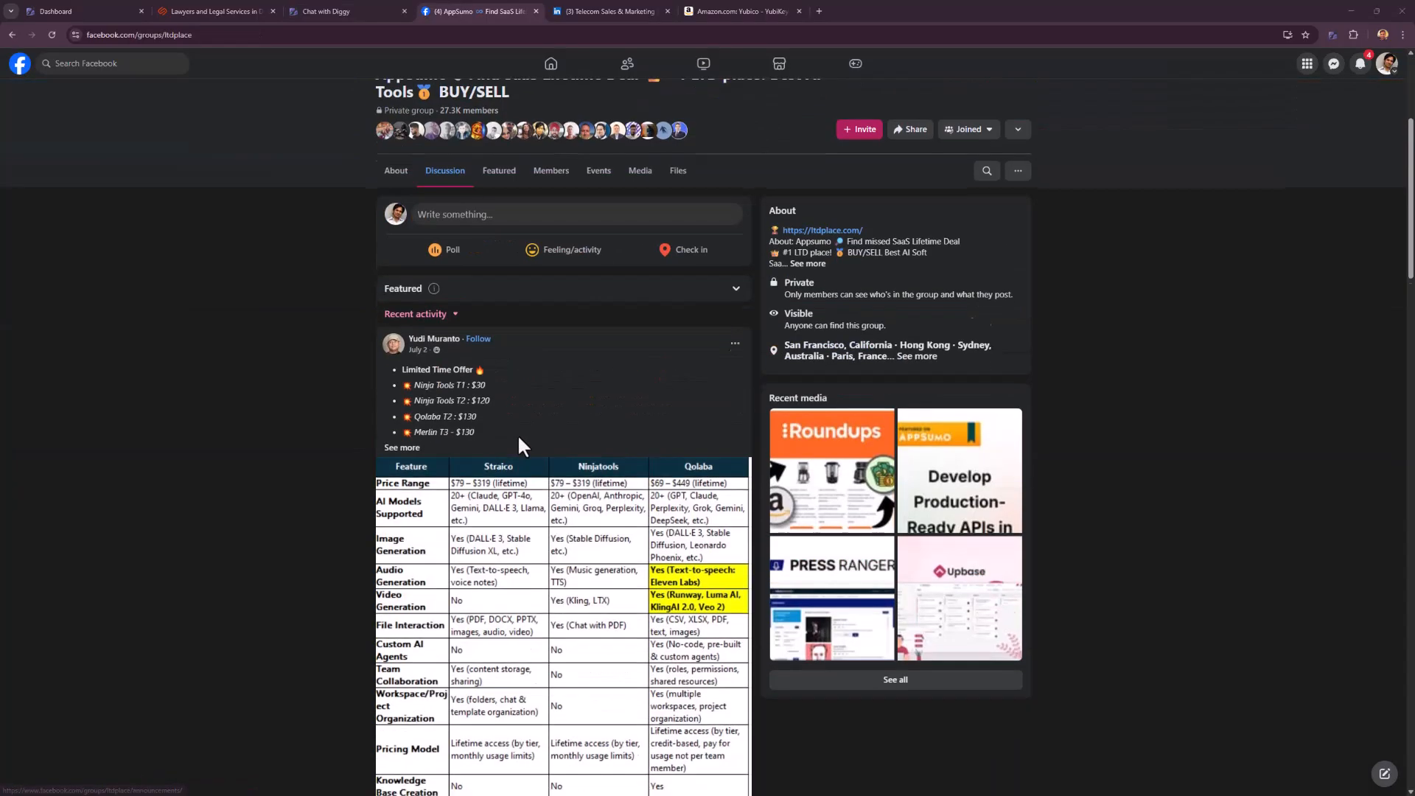
scroll(523, 575, down, 10)
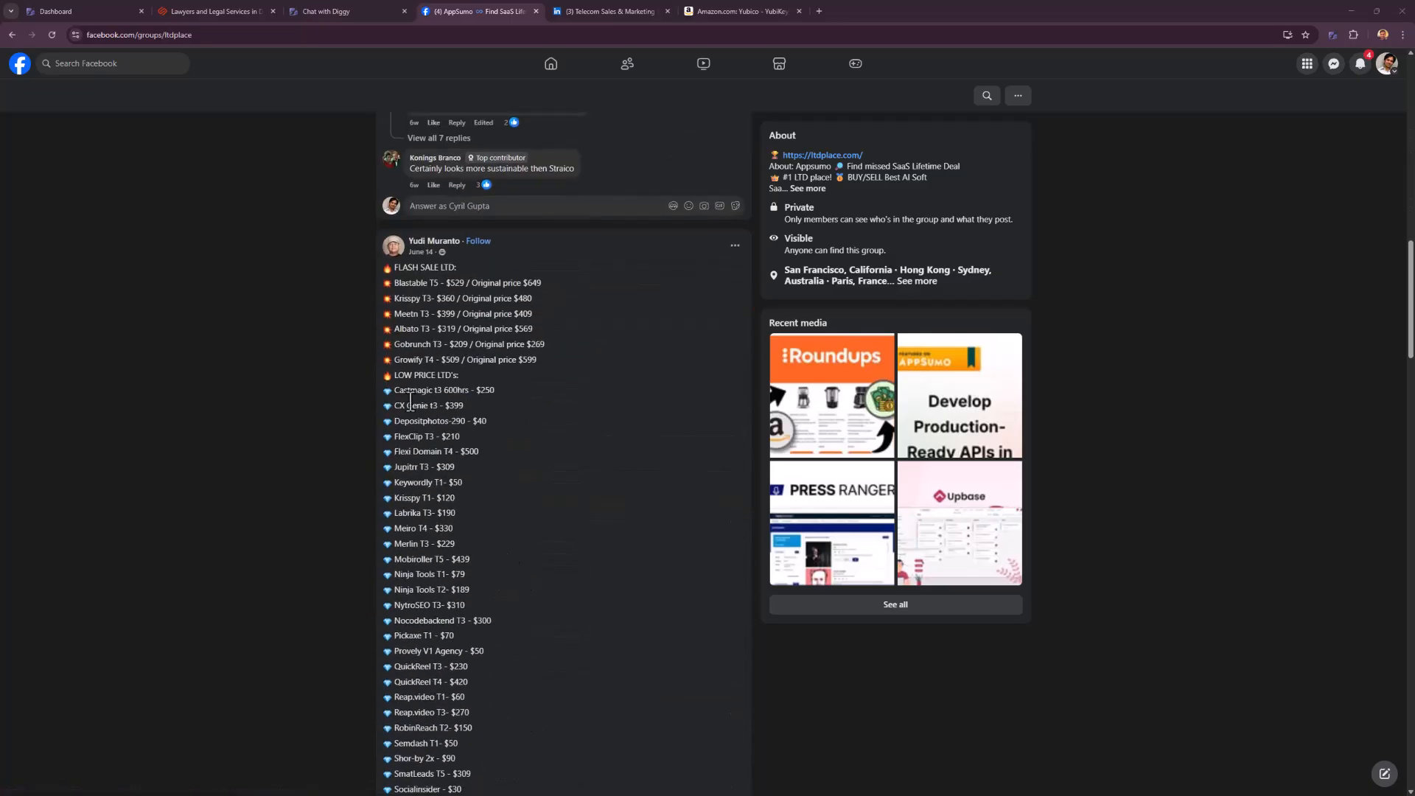
scroll(404, 604, down, 4)
middle_click(273, 664)
scroll(275, 552, up, 20)
scroll(394, 581, down, 2)
scroll(392, 574, down, 2)
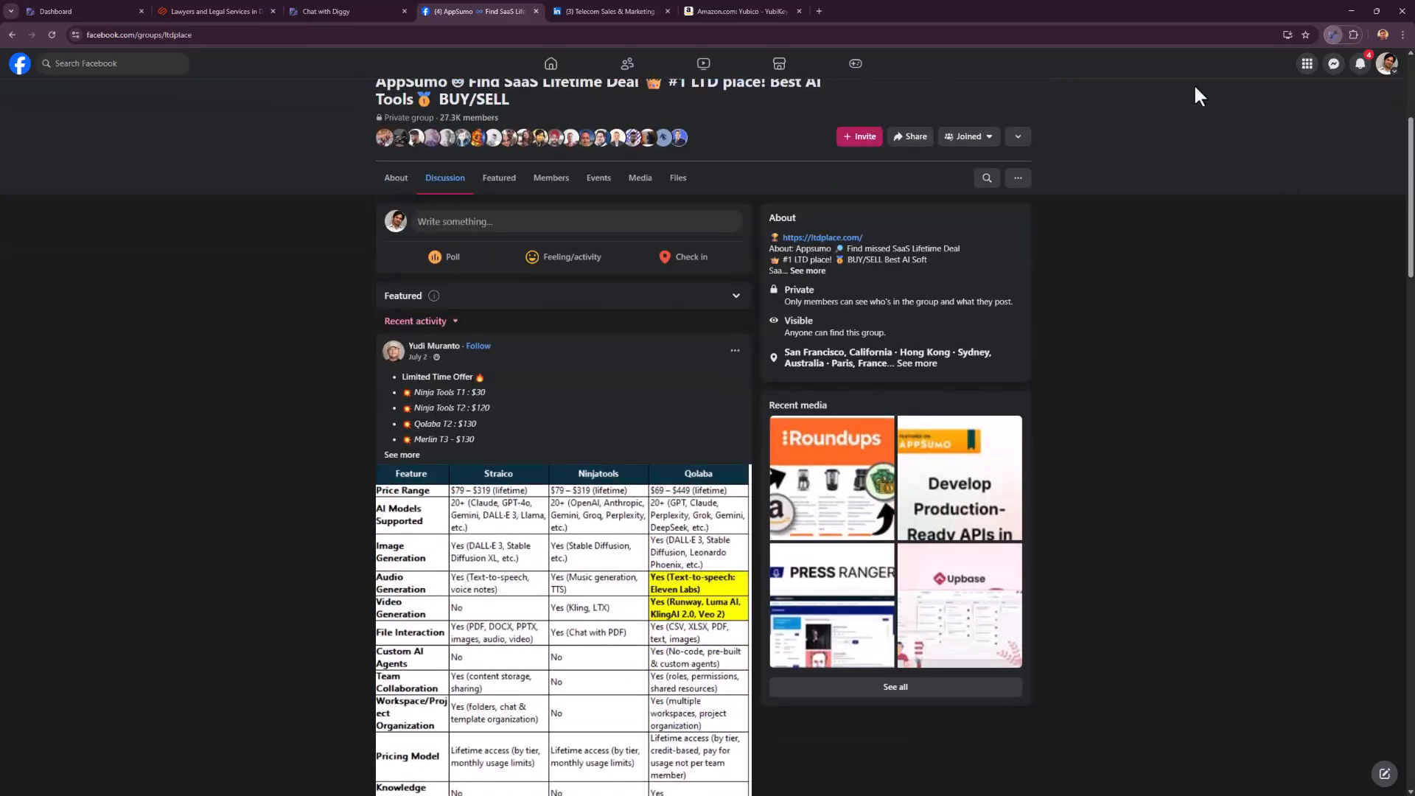
Set up a Diggy run for the Facebook Lifetime Buyers campaign with objective Mine Products Information, extracting 'Product names, Price'.
click(1334, 35)
click(647, 325)
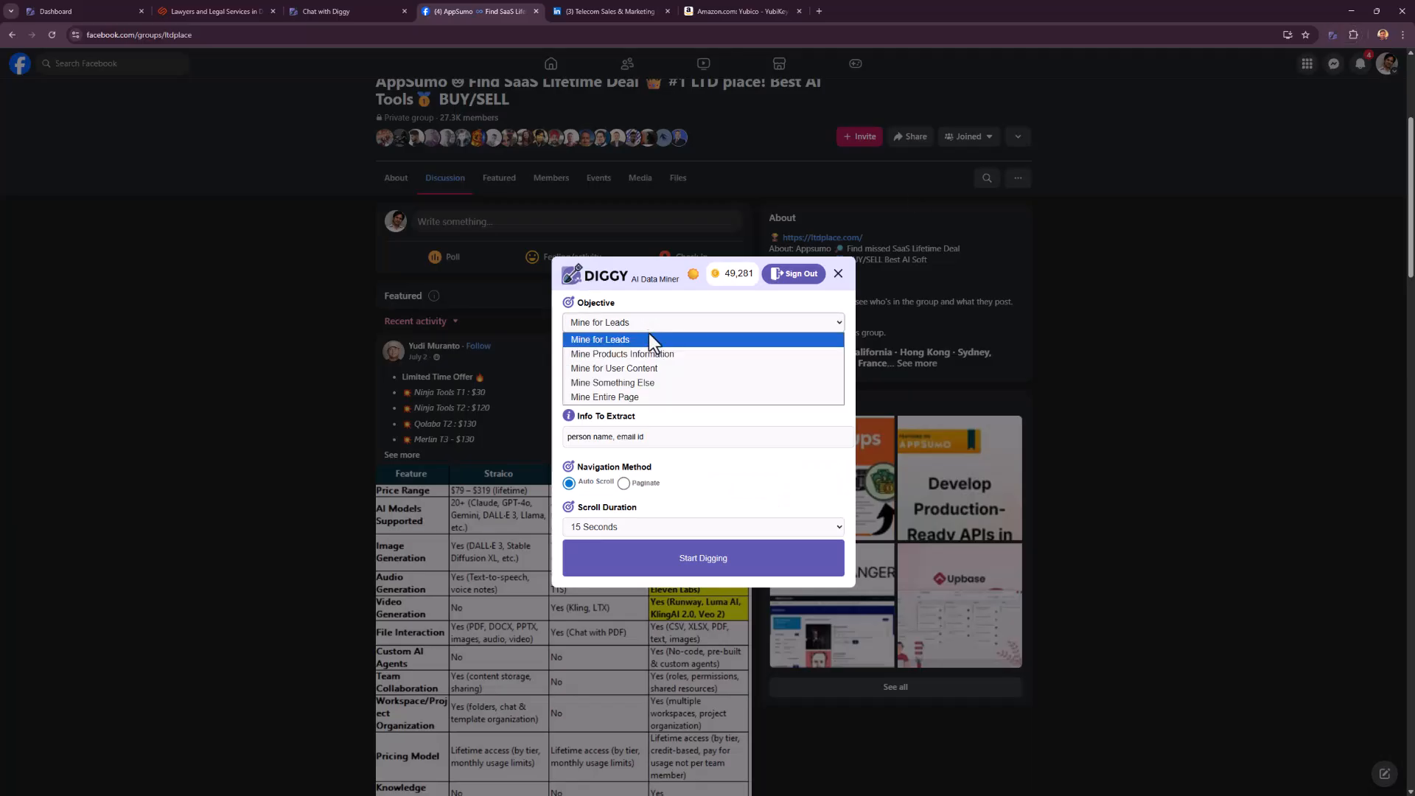
click(649, 355)
click(606, 396)
click(680, 431)
drag(646, 437, 497, 467)
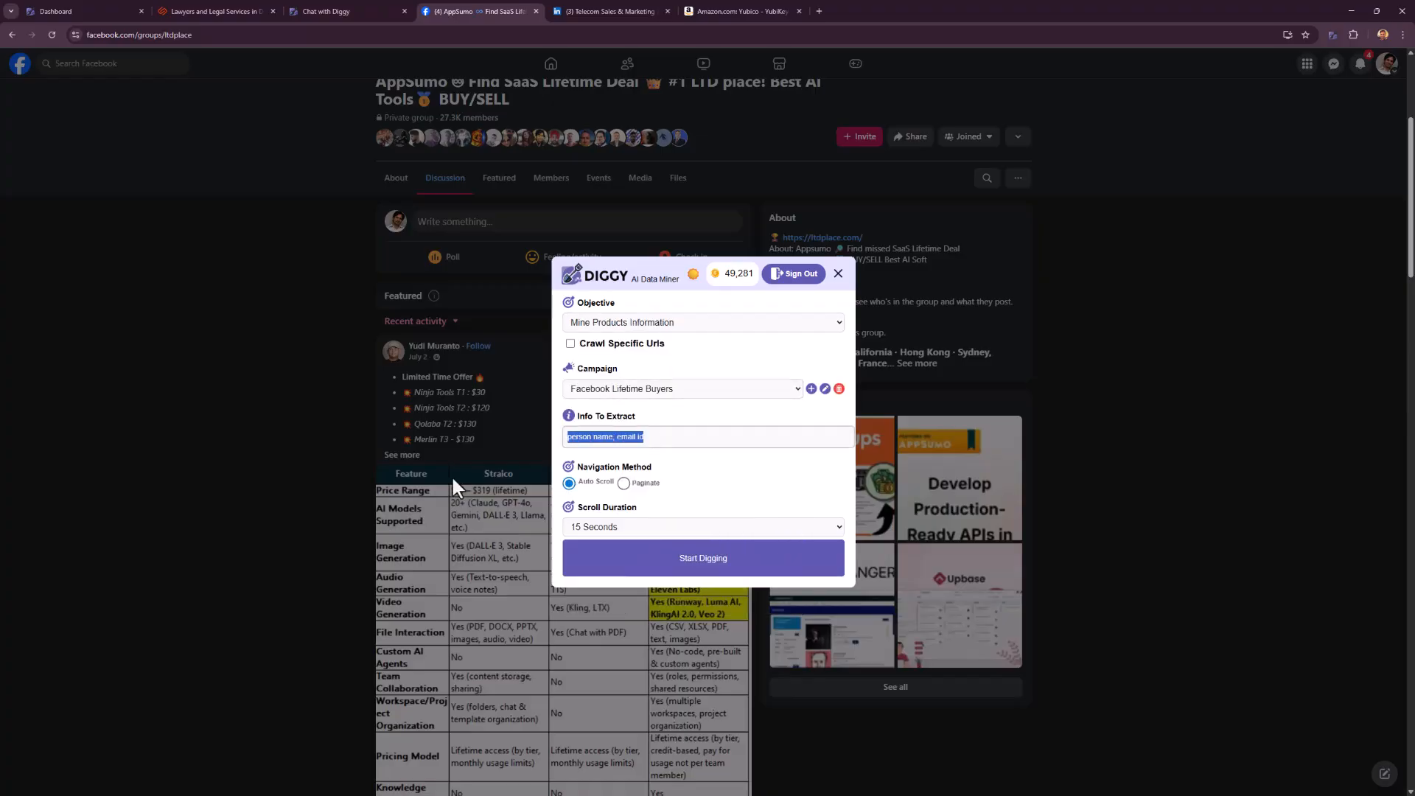
key(BackSpace)
text(Product names, Price)
Run the Facebook group scrape with a scroll duration of 30 Seconds and open the scraped data.
scroll(503, 560, down, 20)
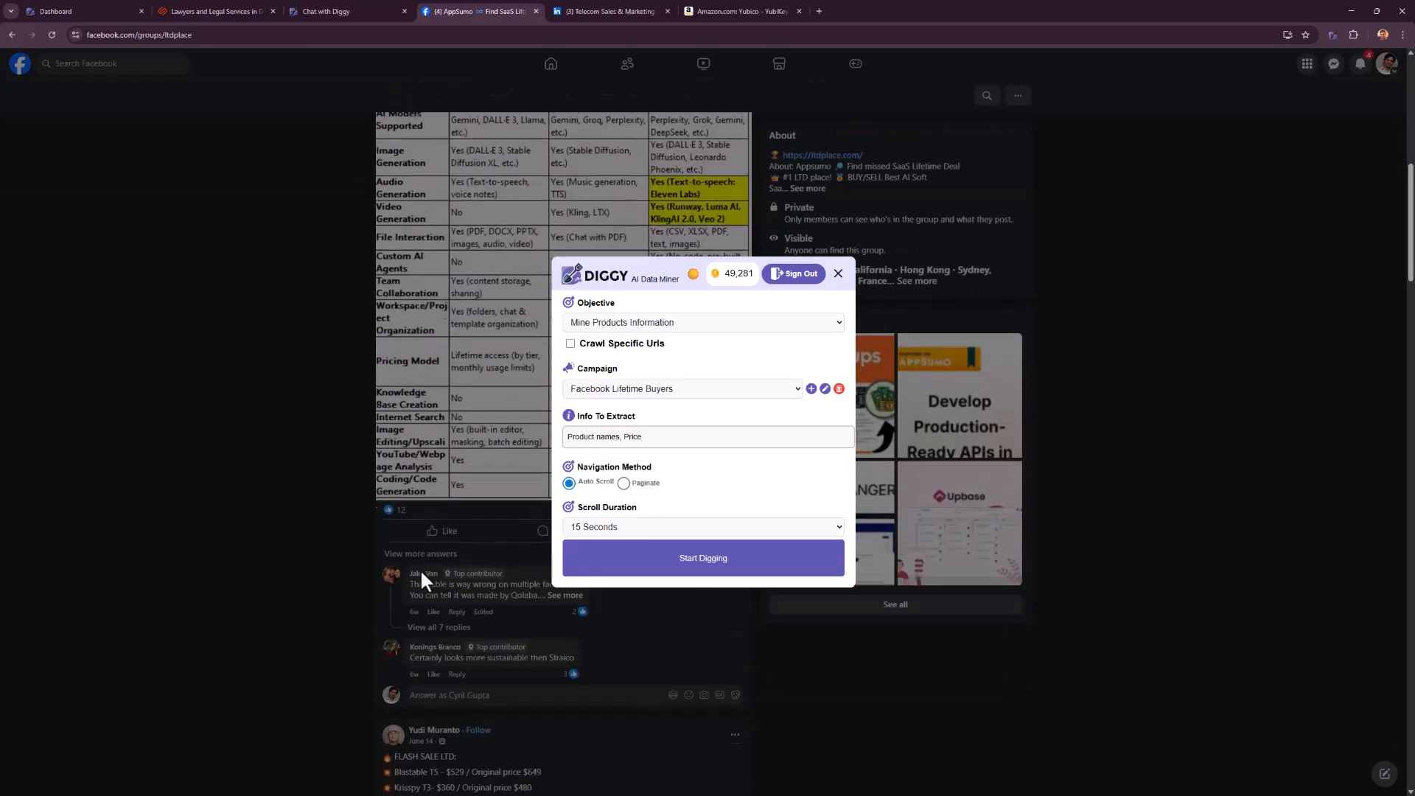
scroll(359, 563, down, 20)
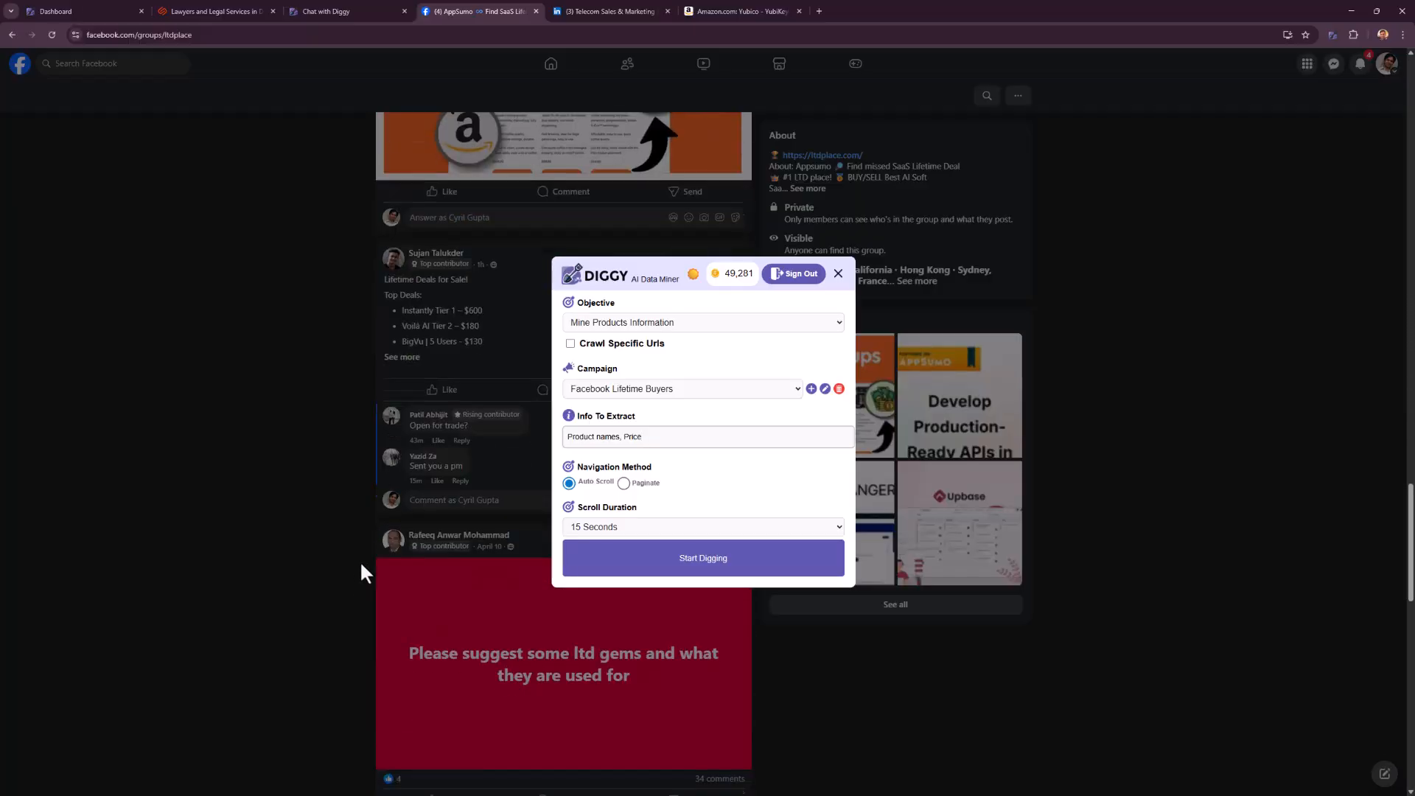
scroll(369, 568, up, 6)
scroll(373, 567, up, 7)
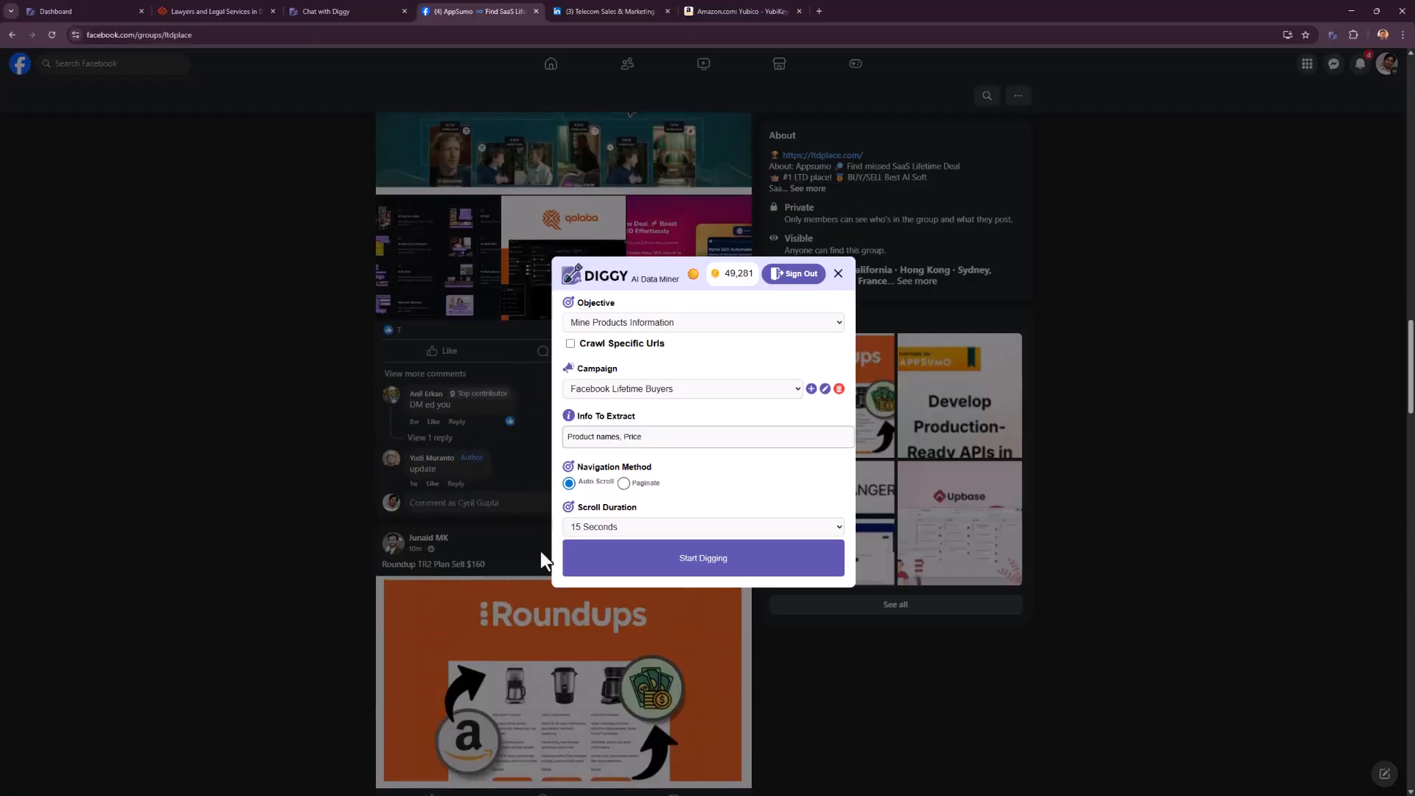
click(603, 527)
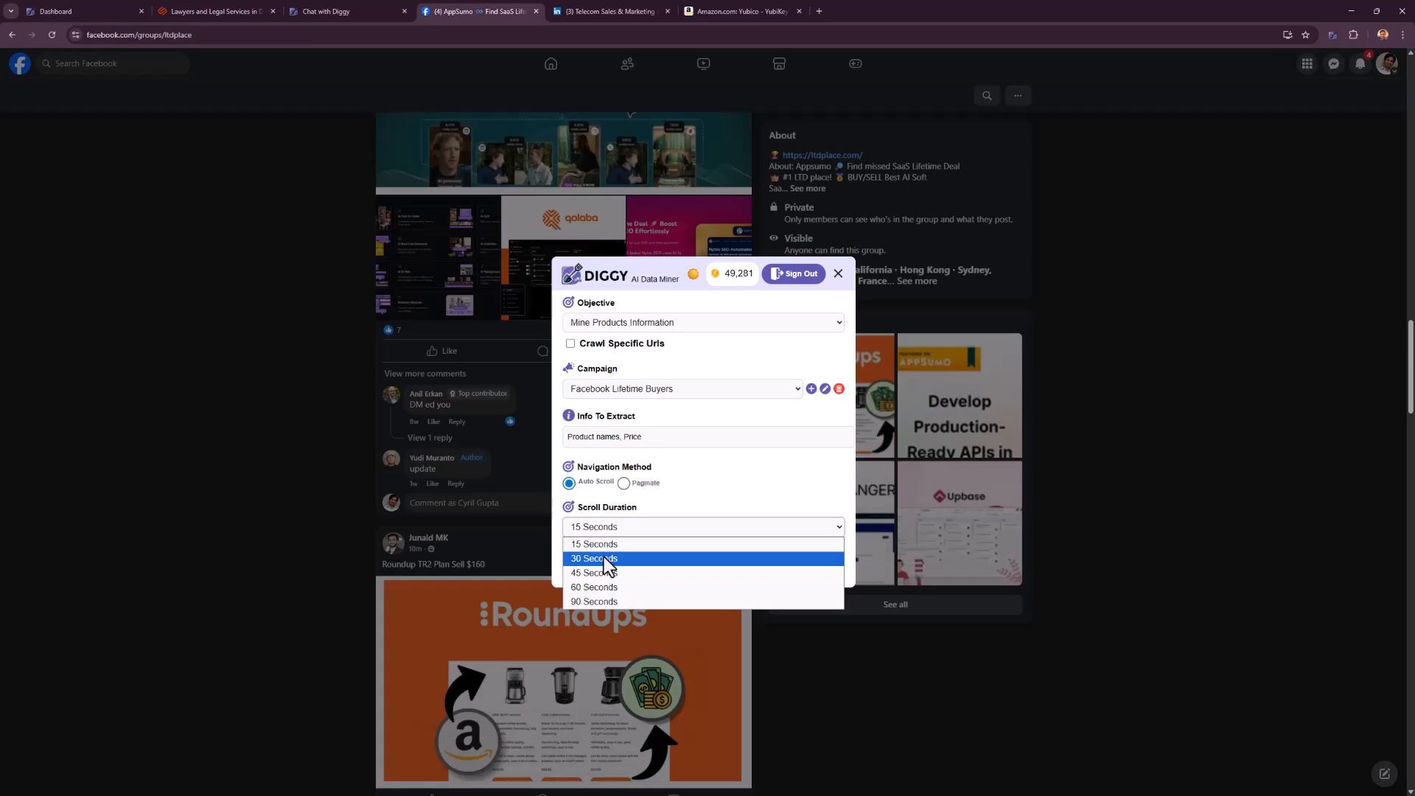
click(603, 556)
click(665, 562)
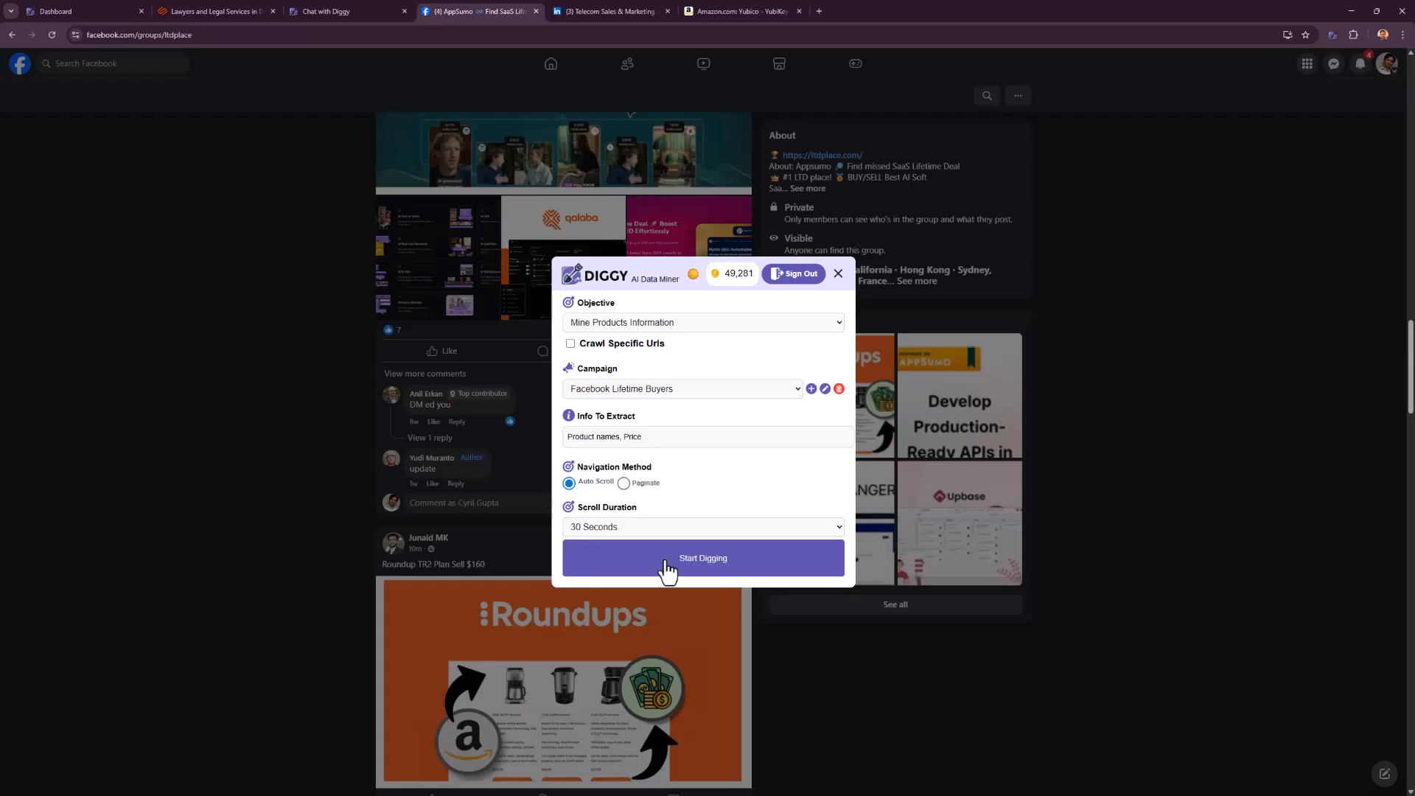
click(664, 562)
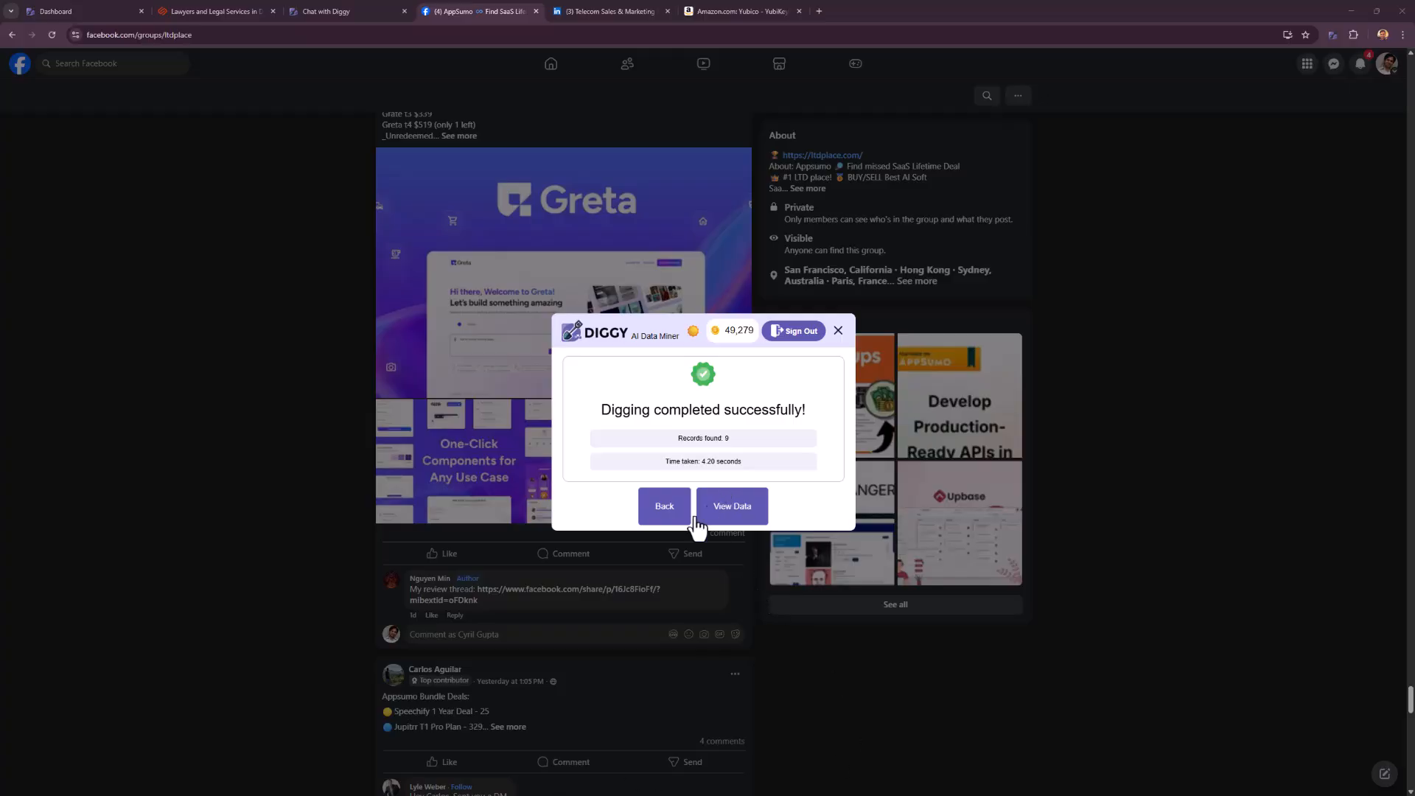
click(717, 509)
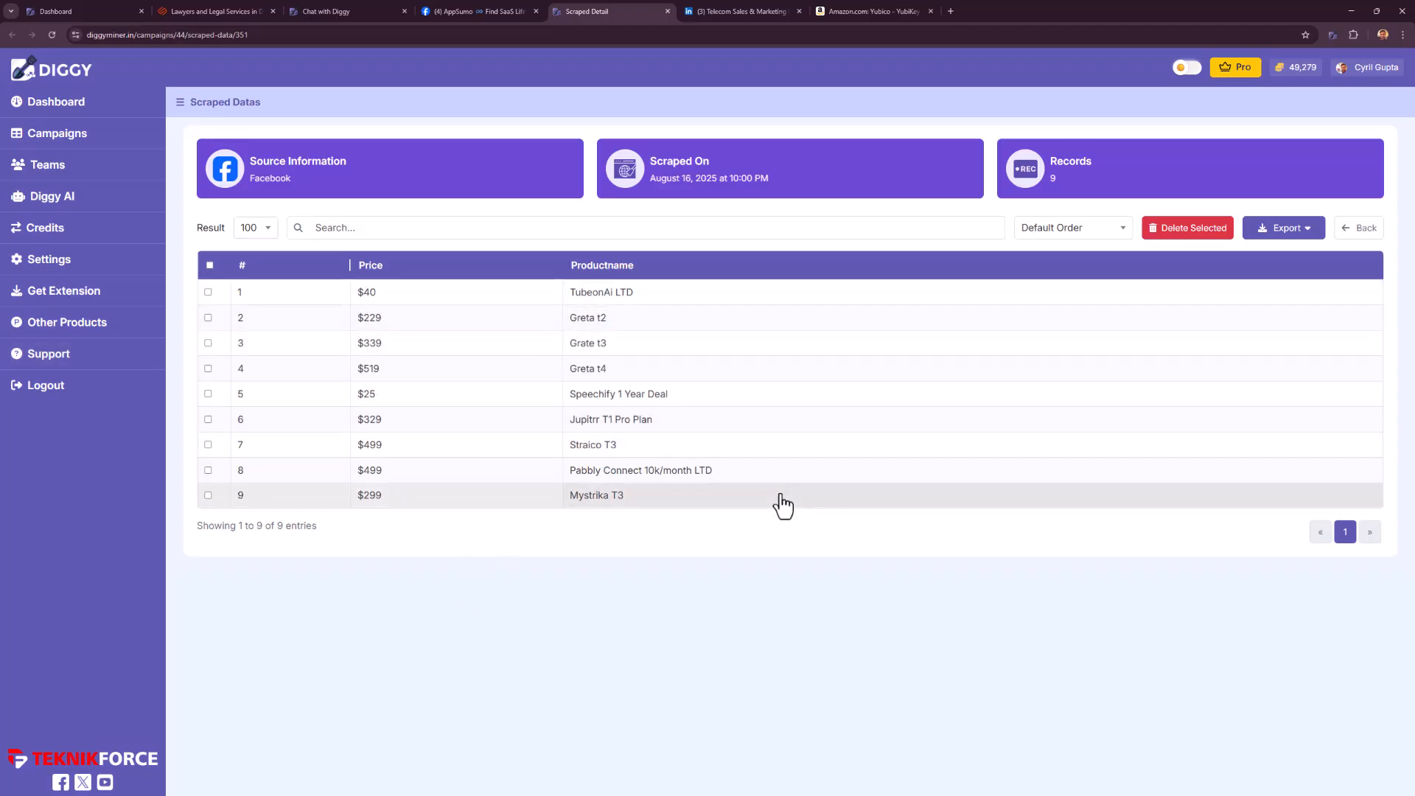
Switch to the Telecom Sales & Marketing group on LinkedIn, look over its posts and open the Diggy miner there.
click(771, 6)
scroll(627, 295, down, 5)
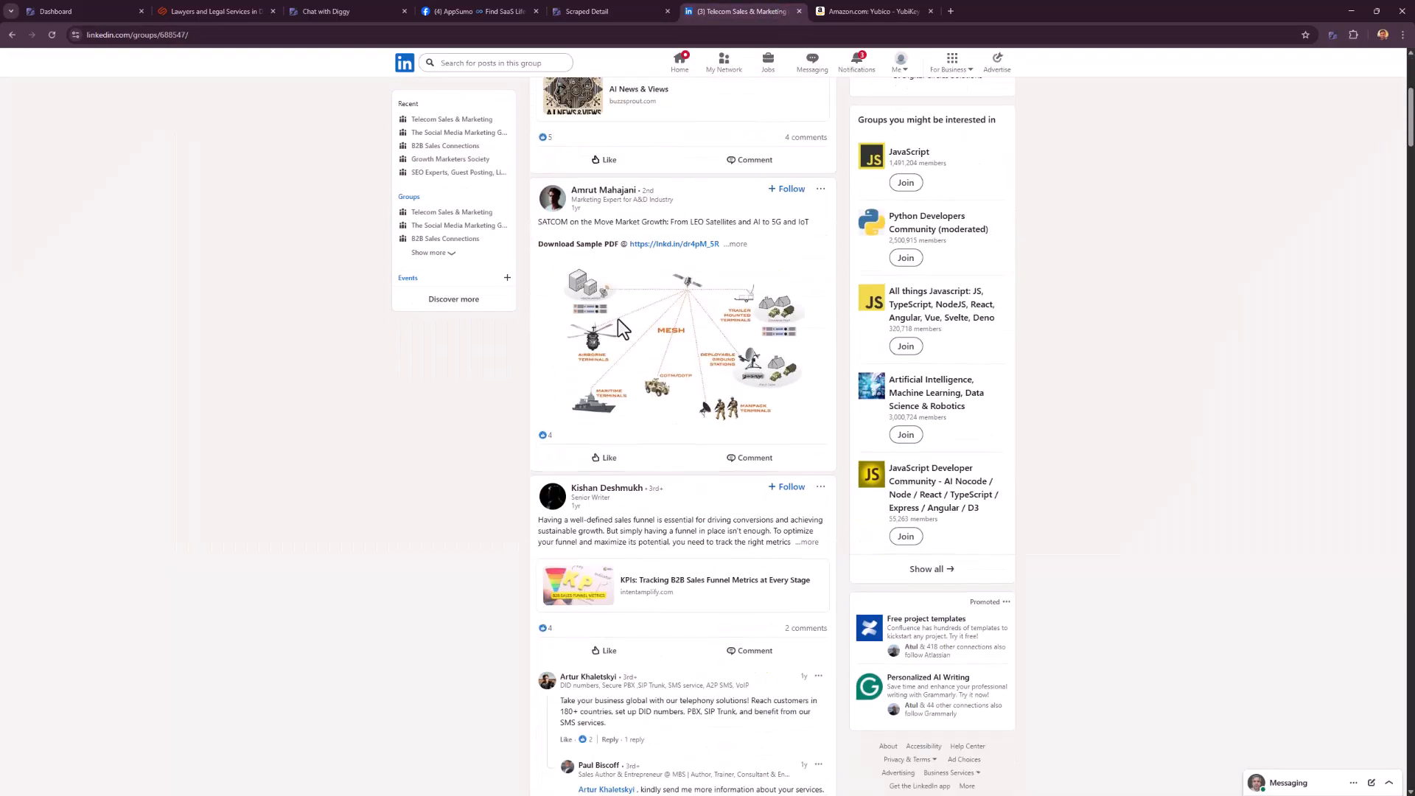
scroll(634, 324, down, 8)
scroll(785, 435, up, 10)
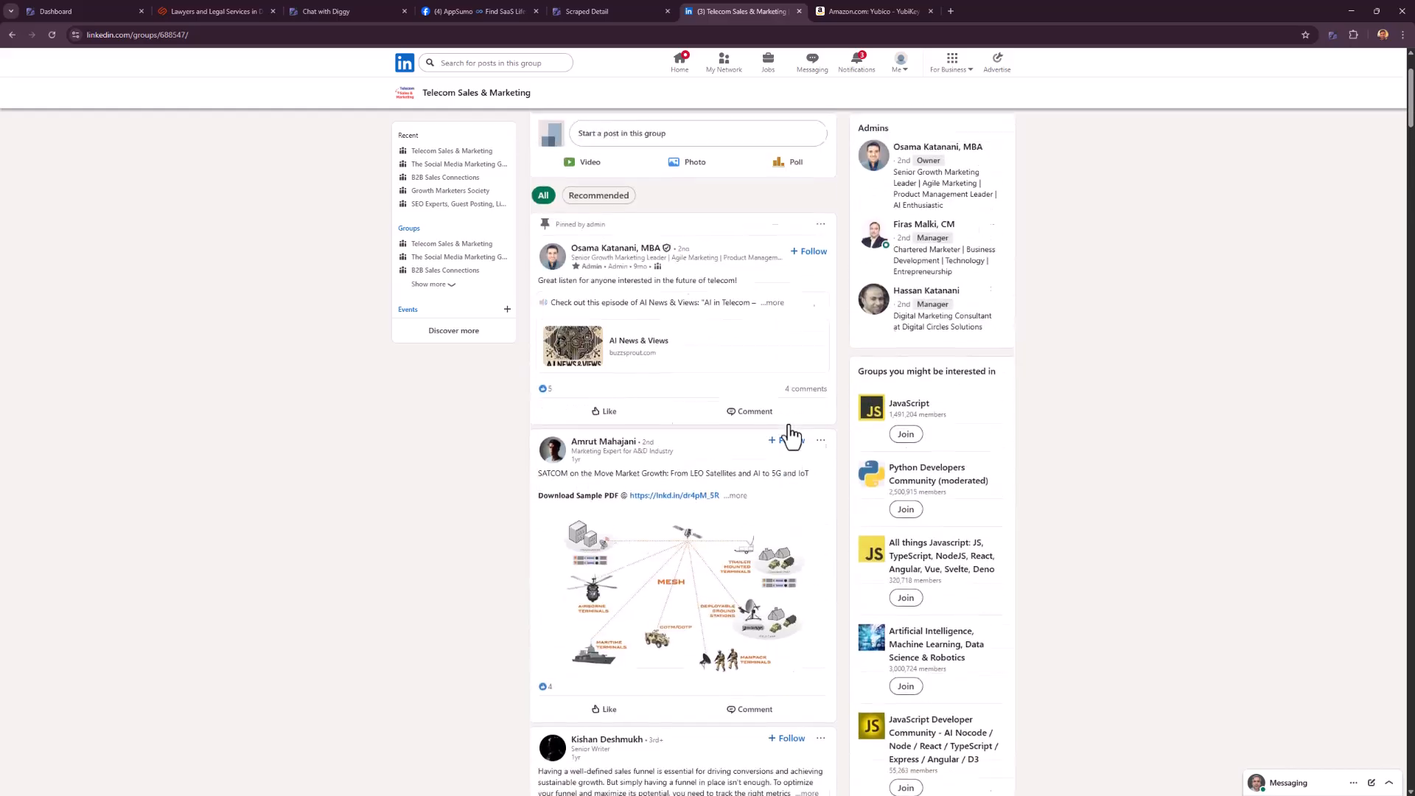
scroll(790, 434, up, 3)
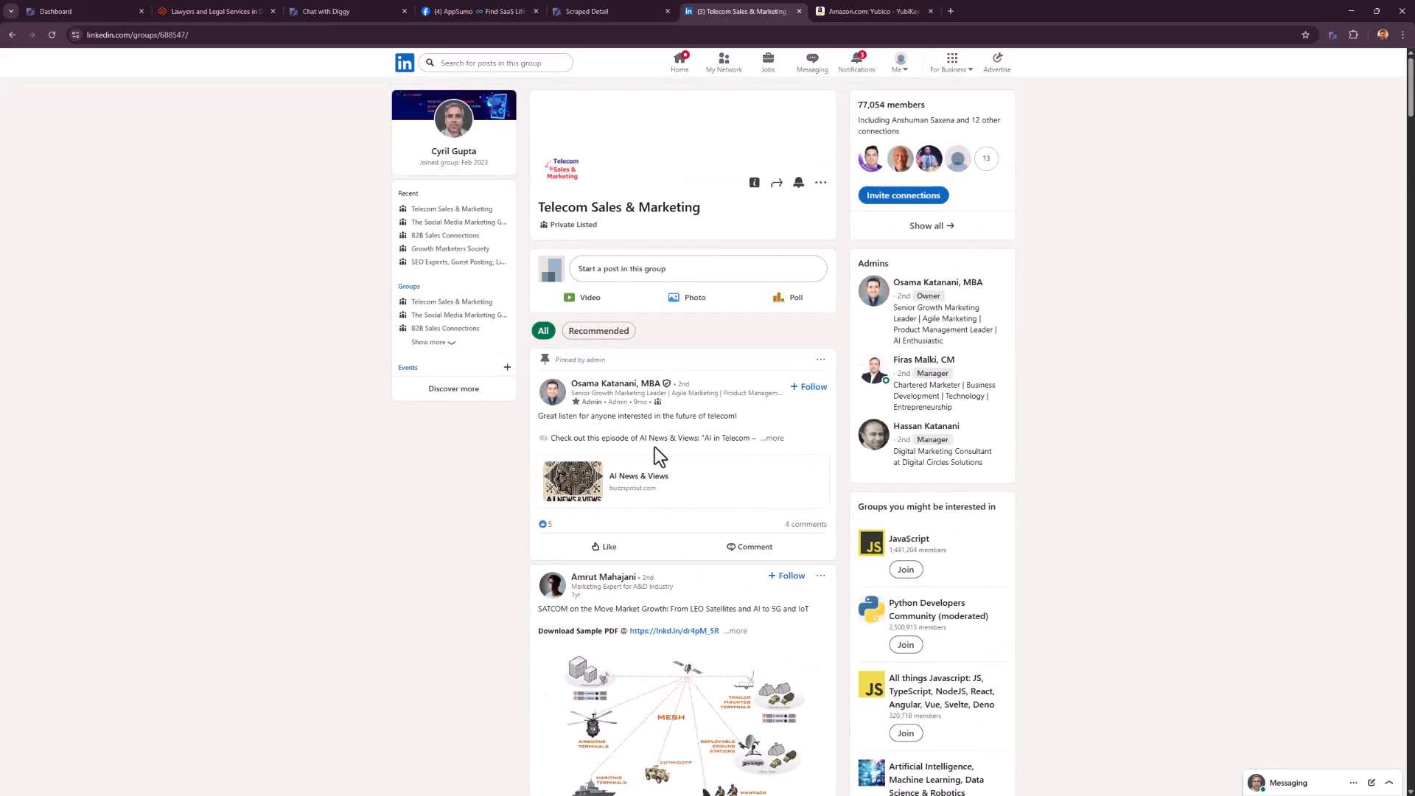
click(1332, 37)
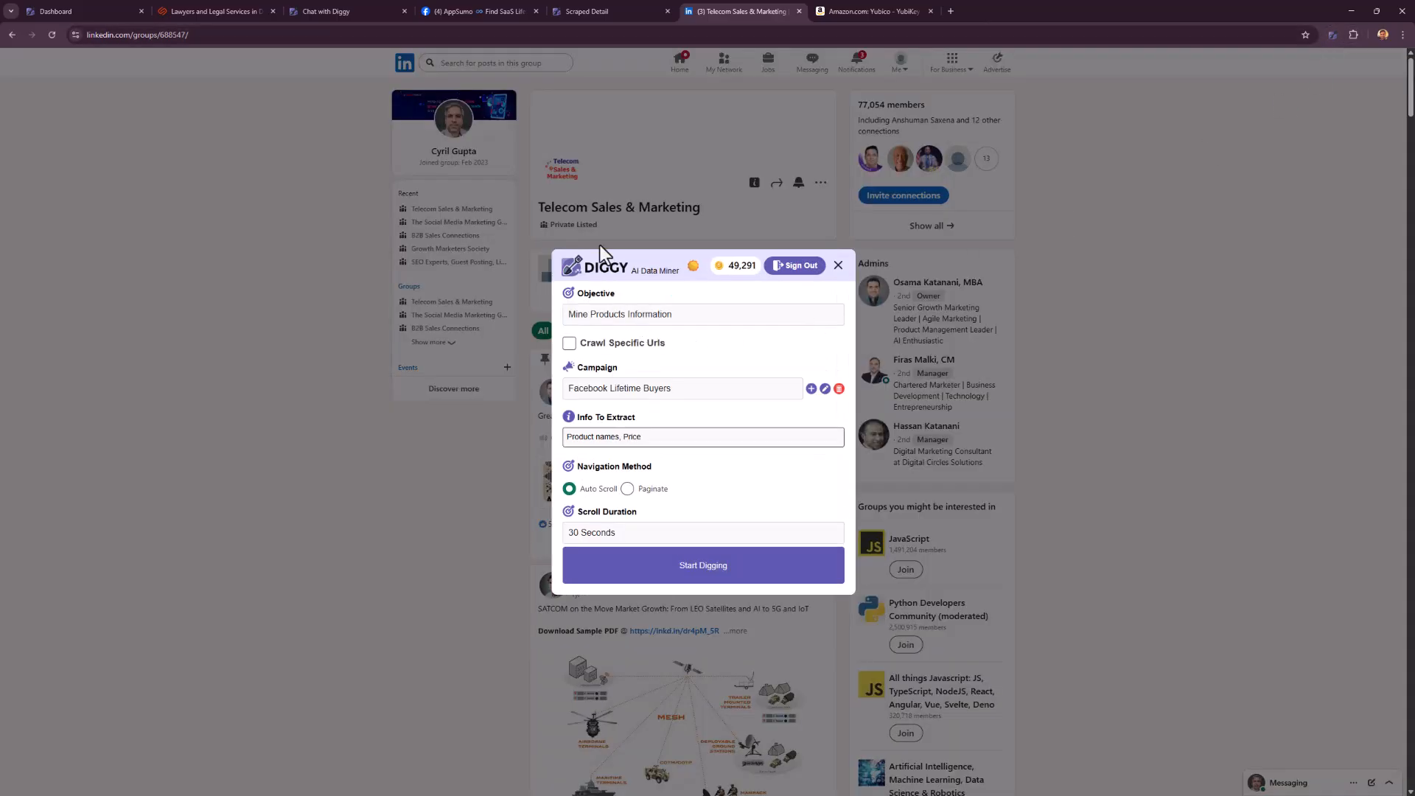
Set the campaign to Linkedin Telecom People and the objective to Mine for Leads.
click(655, 391)
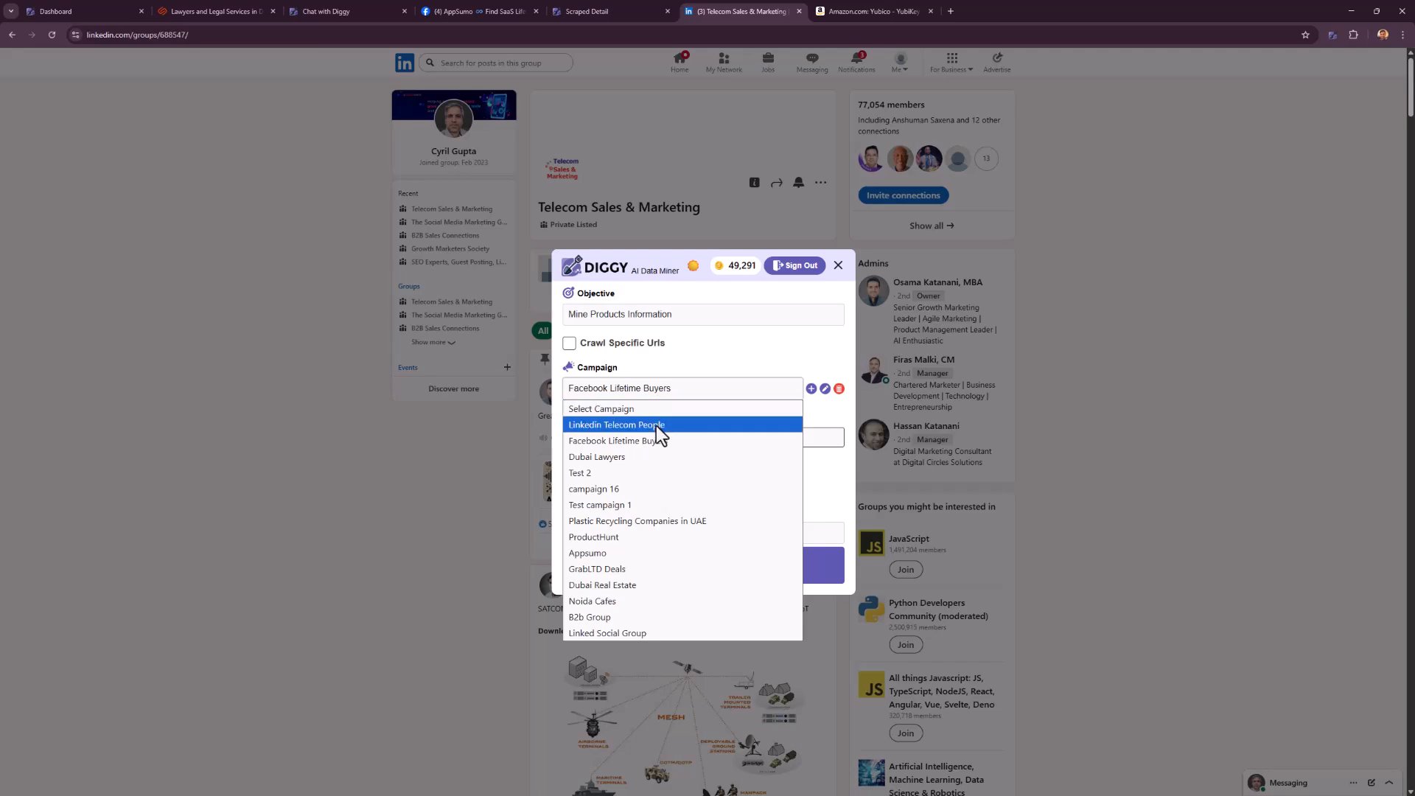
click(660, 426)
click(641, 317)
click(641, 330)
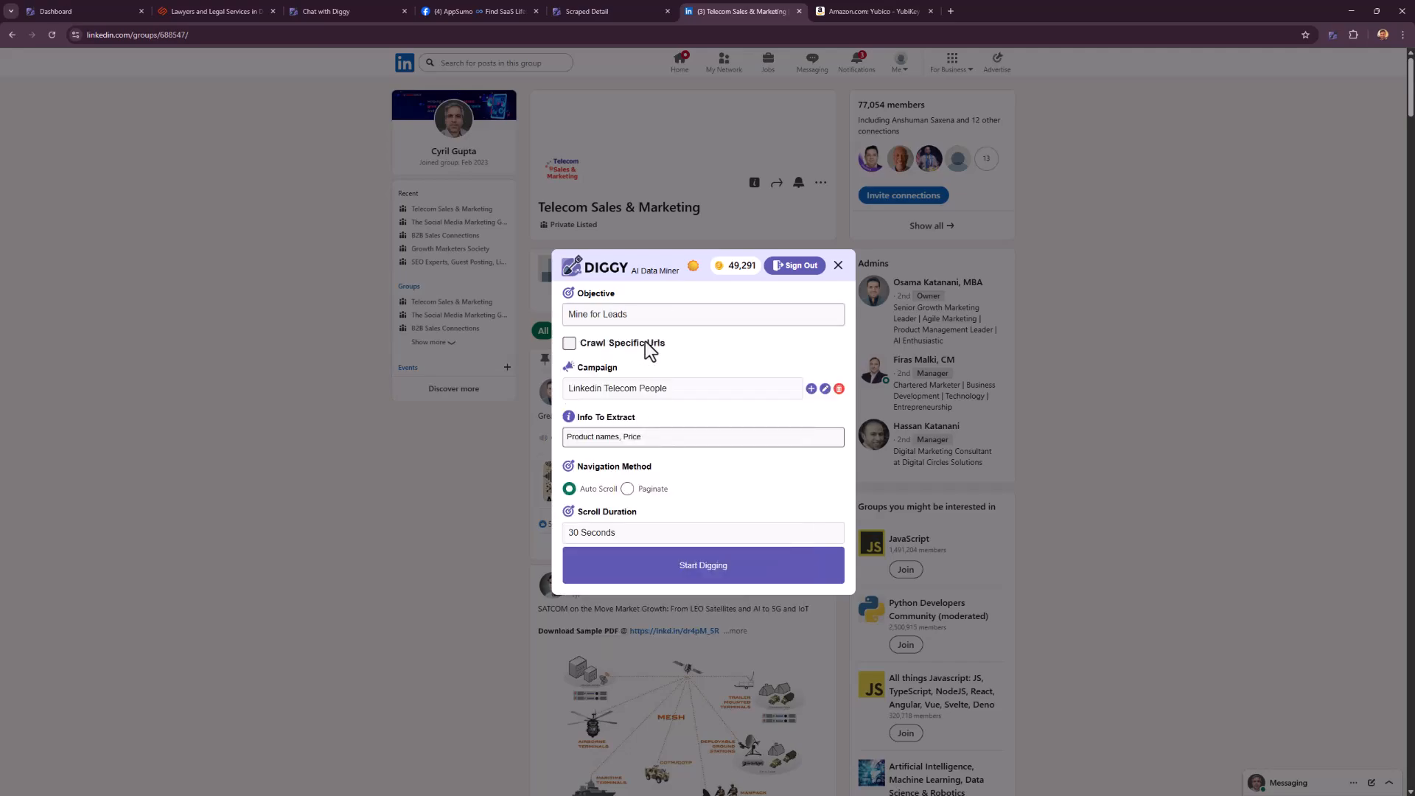
Replace the info to extract with 'phone number, name'.
triple_click(635, 436)
text(name)
key(Return)
text(phone)
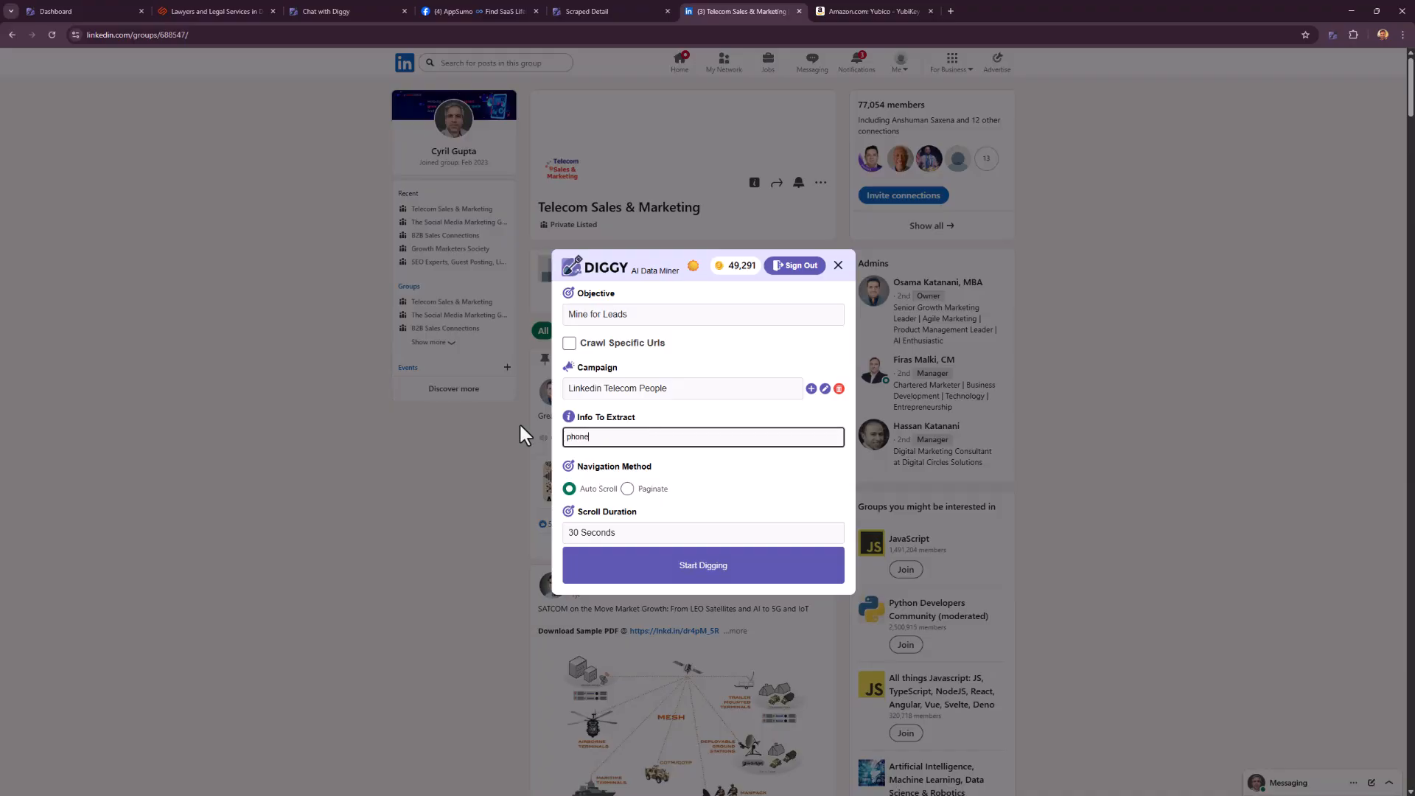
text( number, name)
Run the LinkedIn group scrape with a scroll duration of 45 Seconds and open the scraped data.
click(737, 538)
click(740, 579)
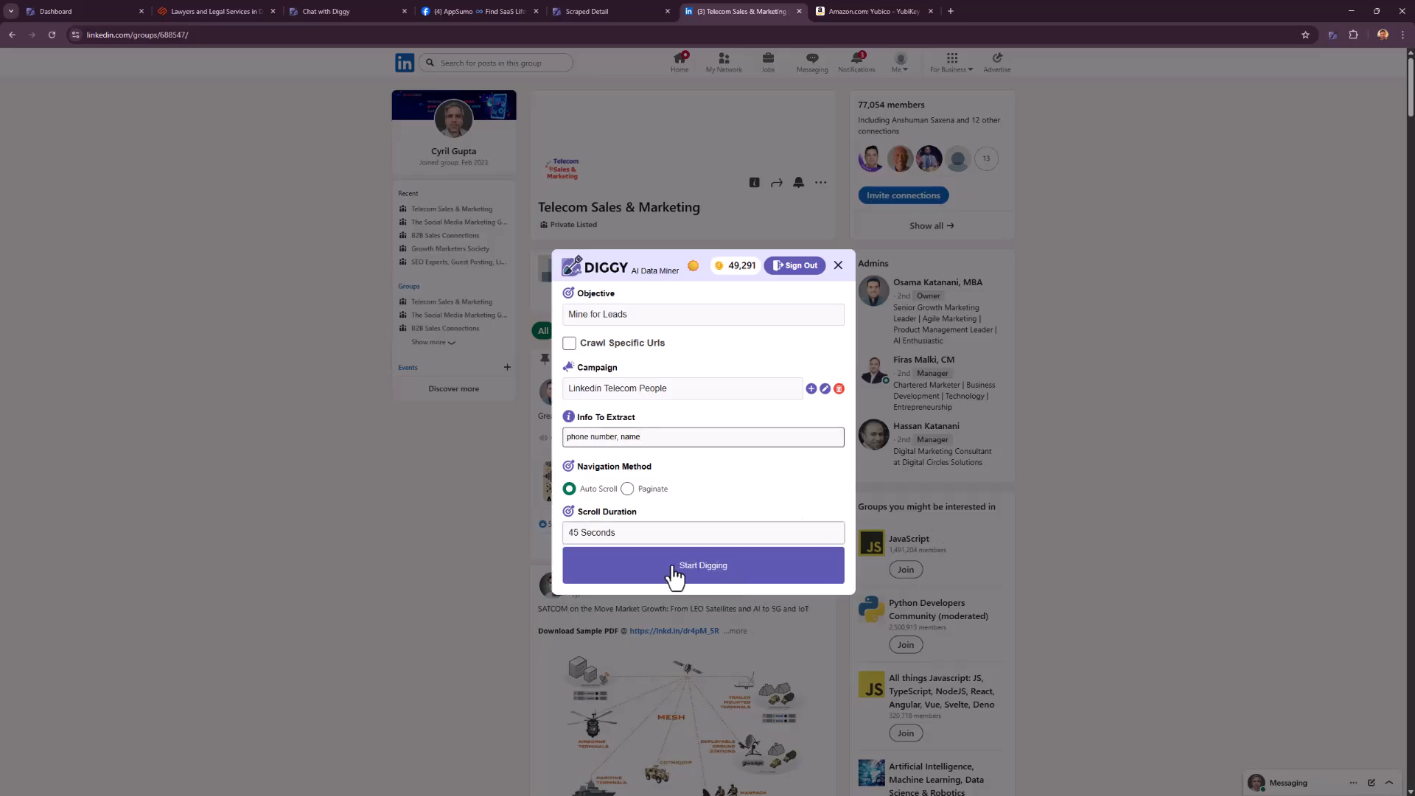
click(675, 579)
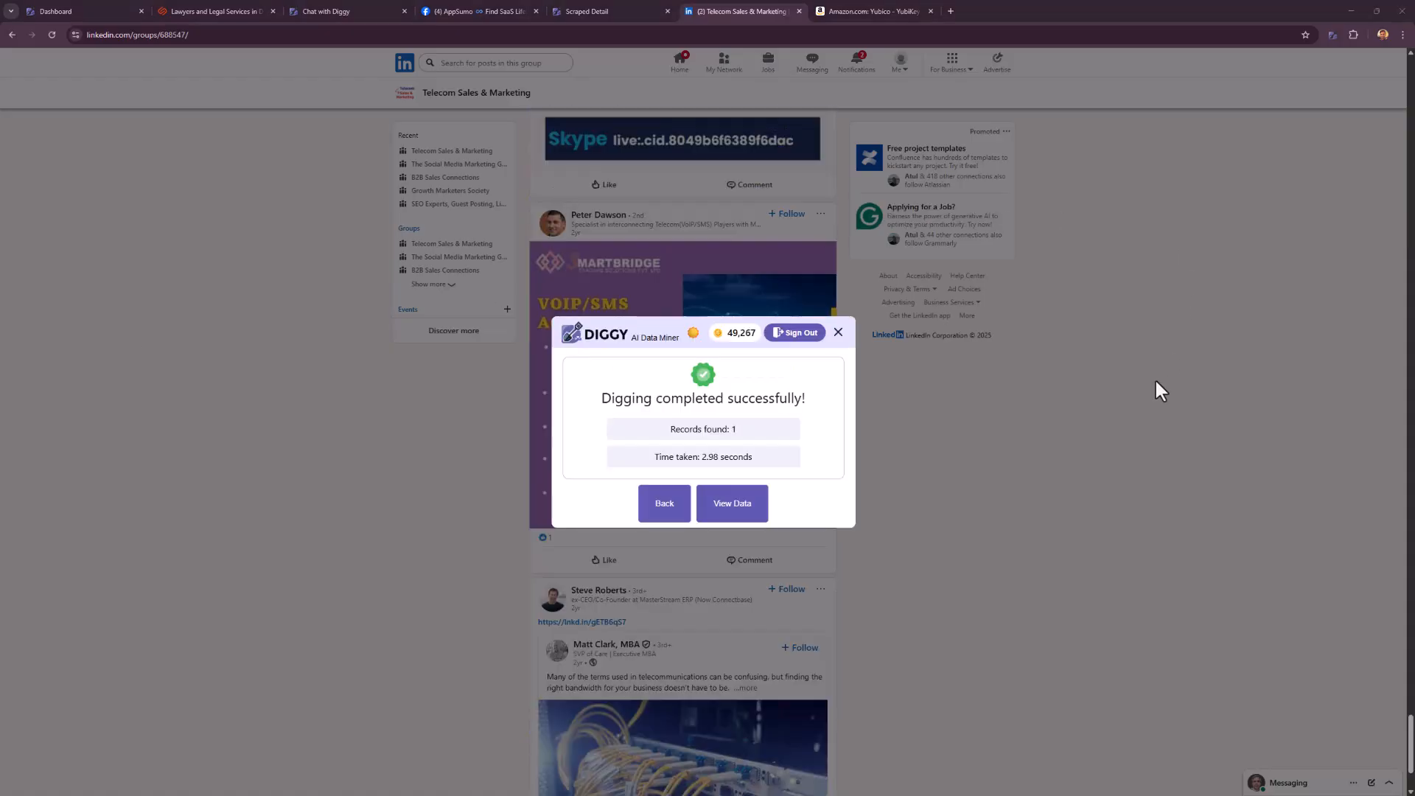
click(725, 507)
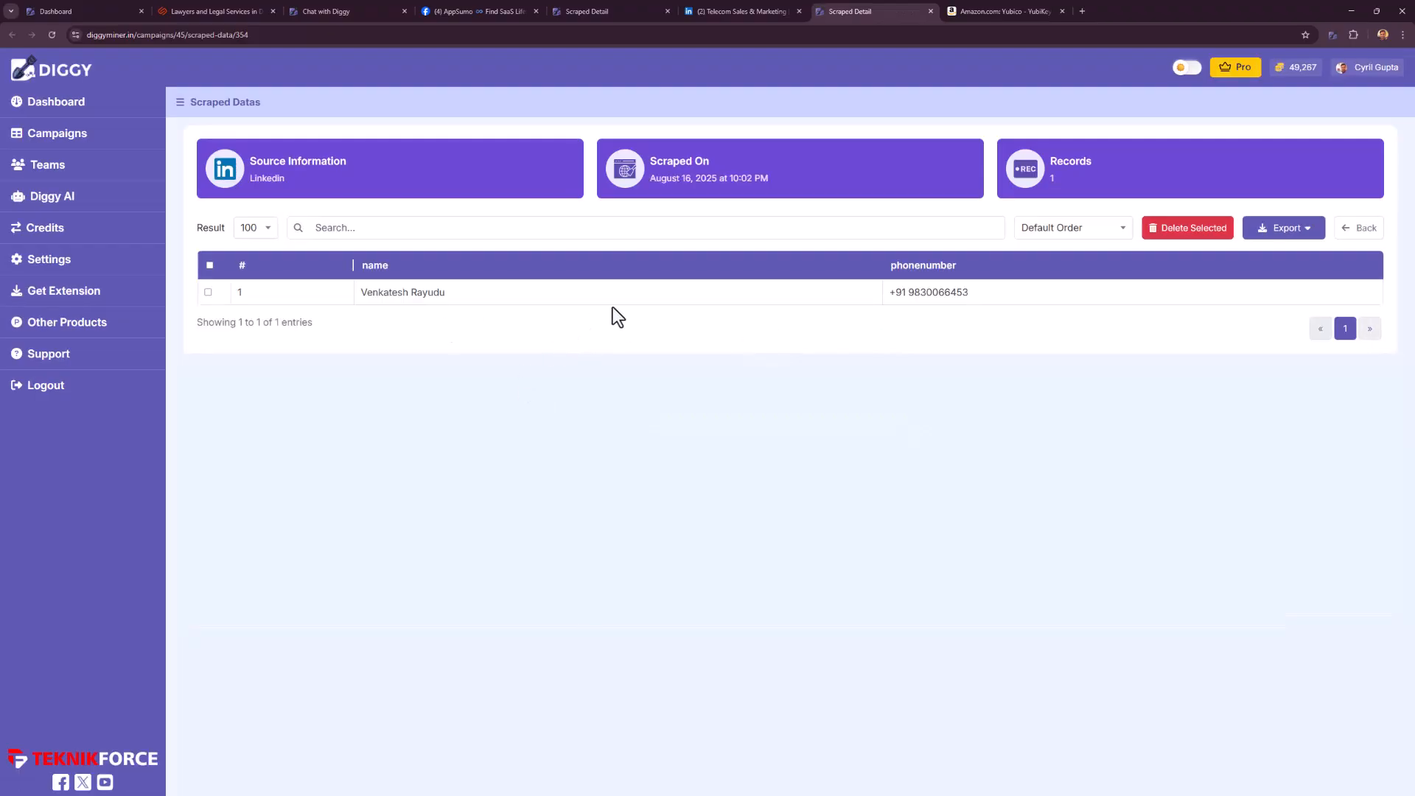
Close the LinkedIn results, switch to the Amazon page of the YubiKey 5C NFC and examine its product information.
middle_click(845, 16)
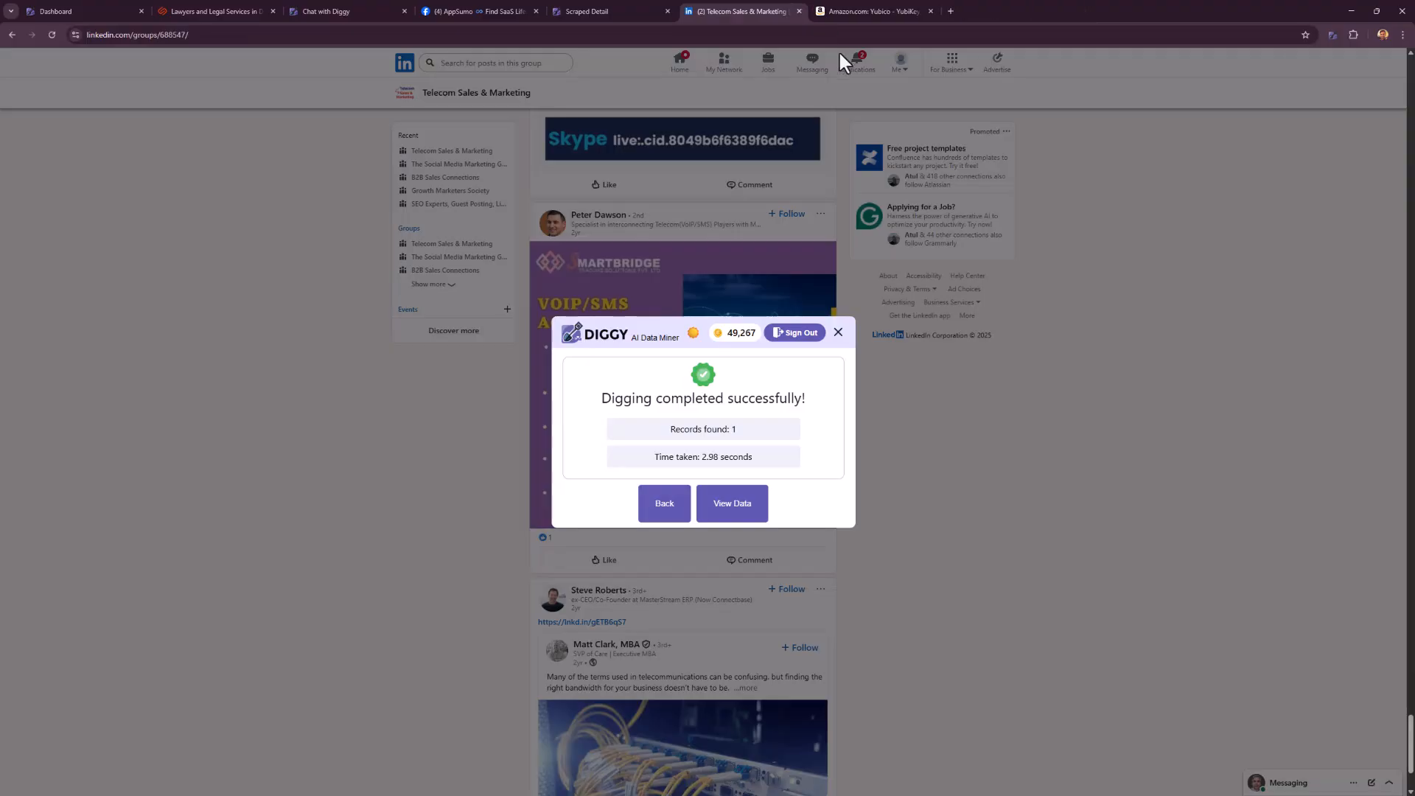
click(905, 8)
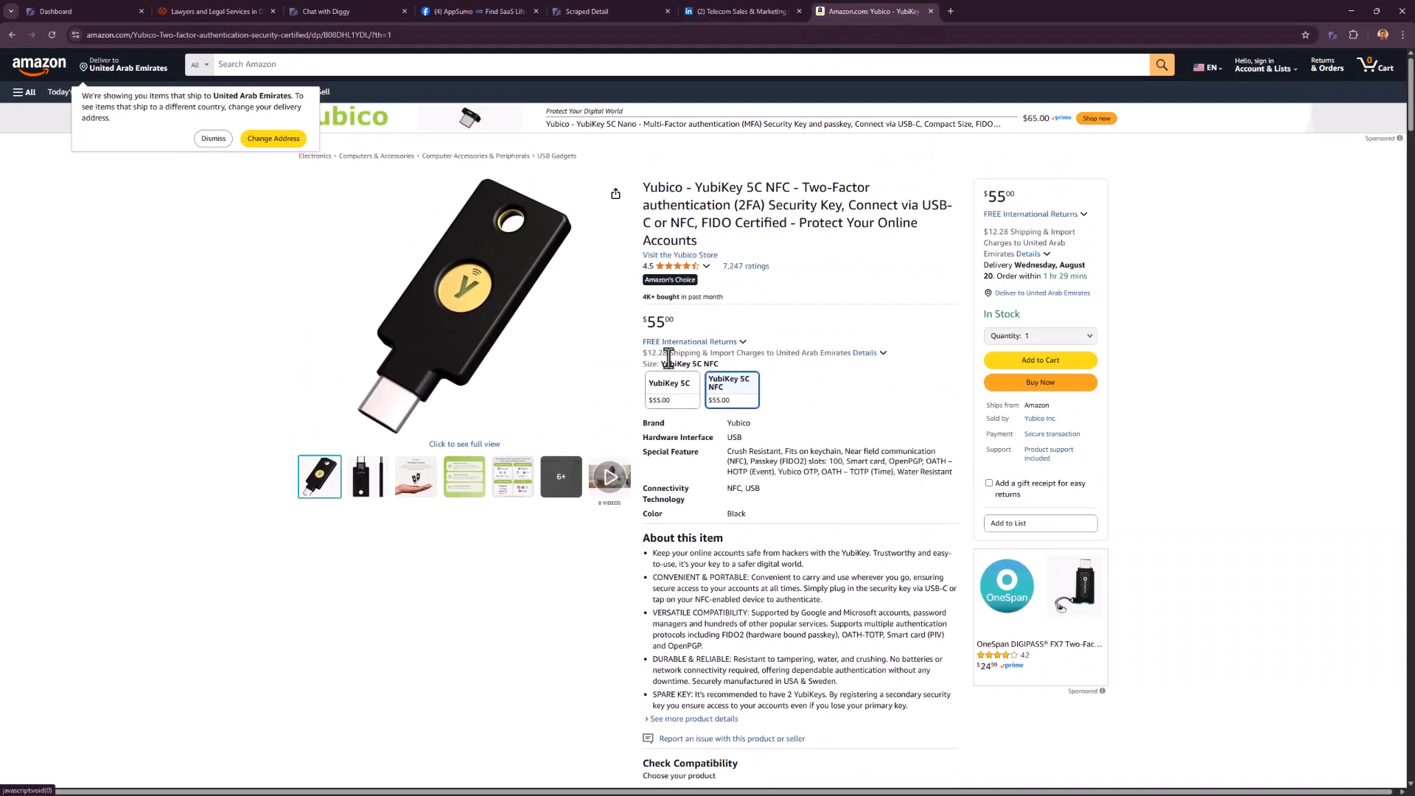
scroll(664, 361, down, 15)
scroll(707, 375, down, 20)
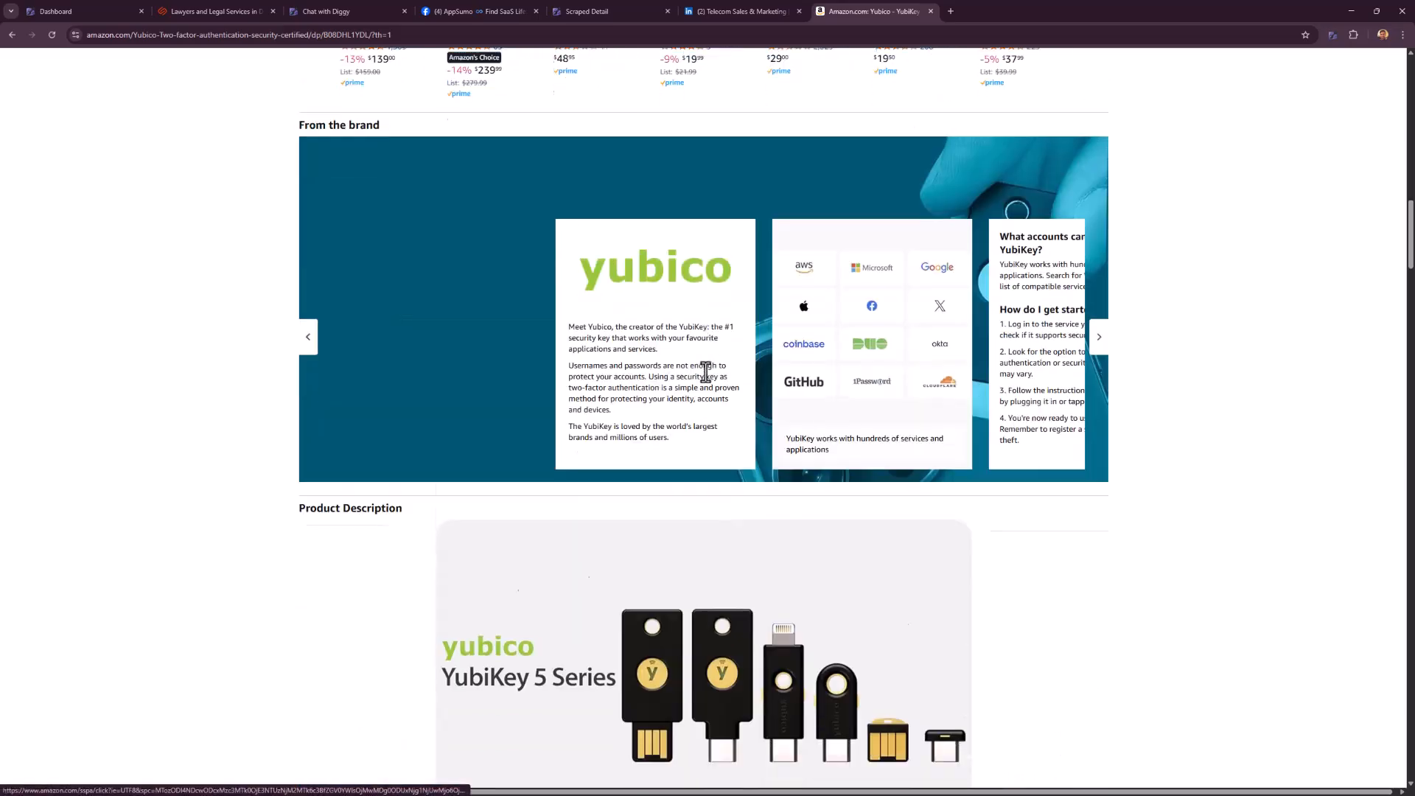
scroll(719, 380, down, 10)
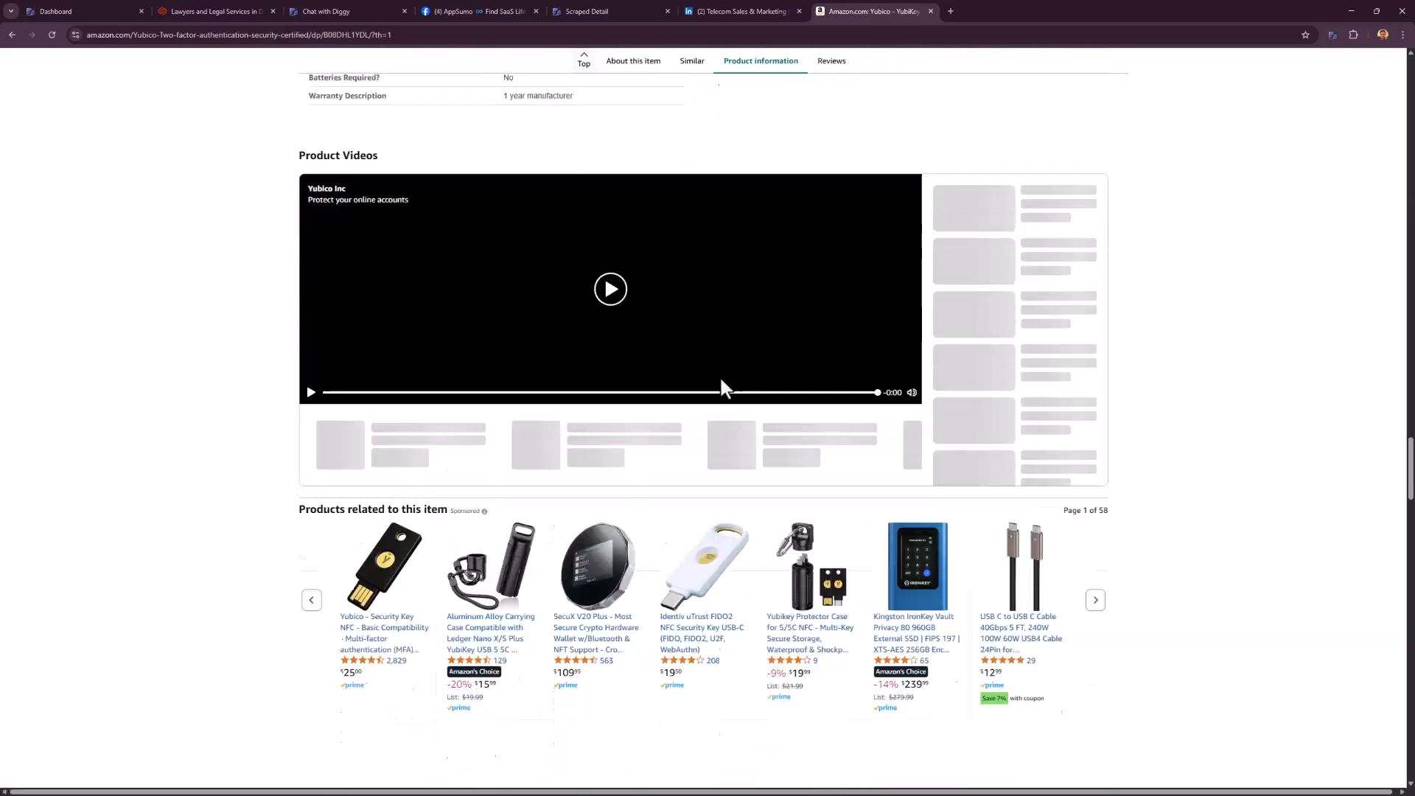
scroll(763, 390, up, 10)
scroll(755, 390, up, 6)
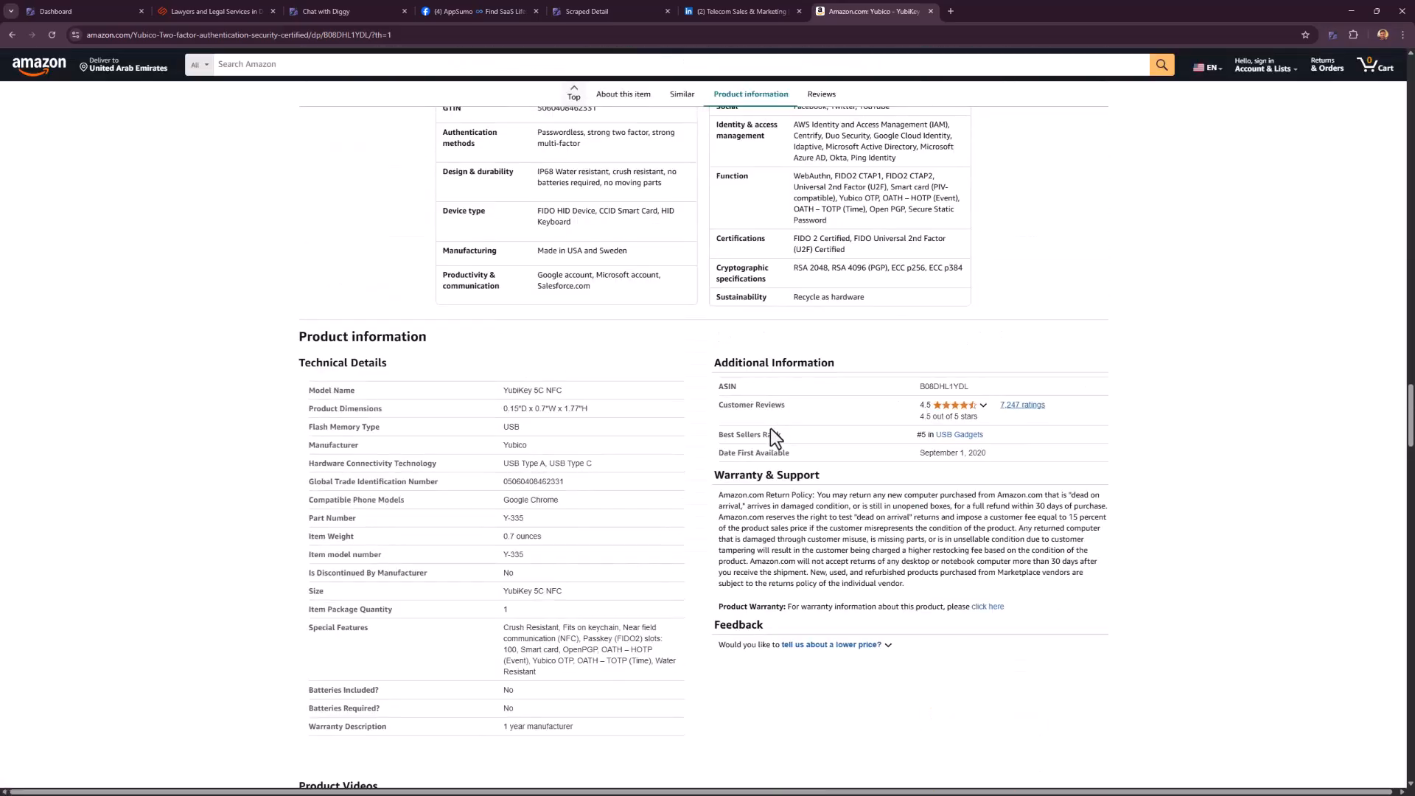
Go through the product page to the customer reviews, open the Diggy extension and set the objective to Mine Products Information.
scroll(766, 412, down, 18)
scroll(758, 423, down, 20)
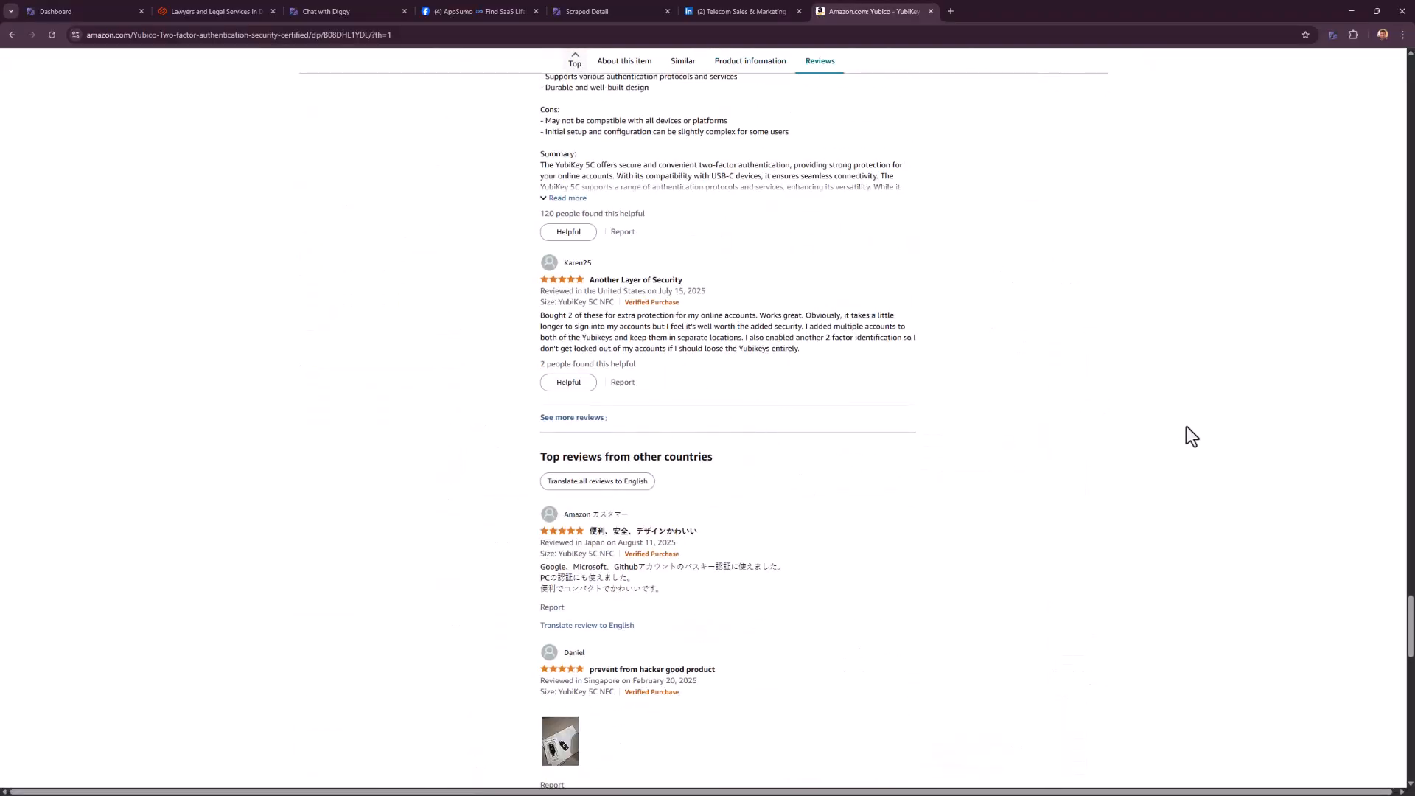
click(1332, 36)
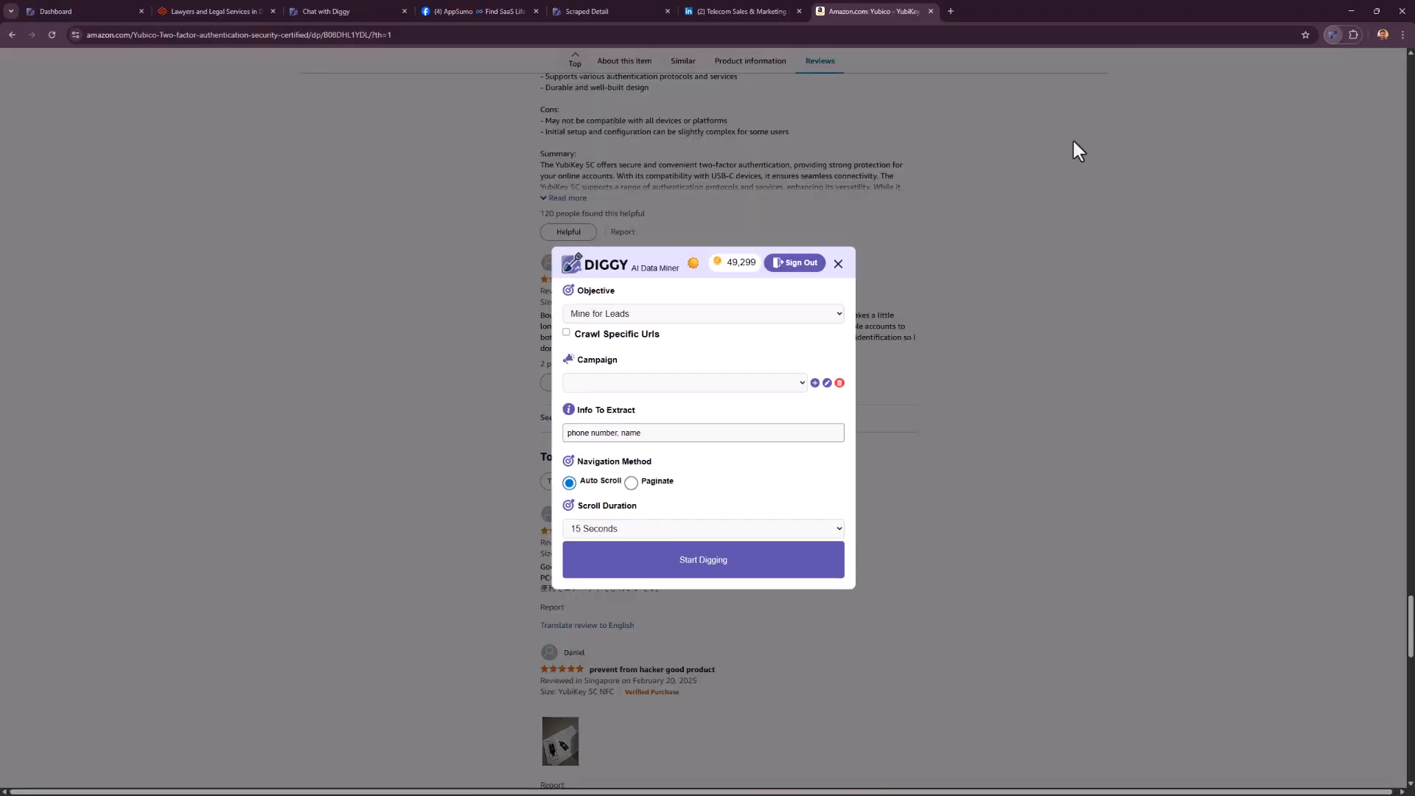
click(634, 313)
click(638, 349)
Add and save a new campaign titled 'Amazon Product Reviews' for the scrape.
click(630, 382)
click(723, 383)
click(814, 383)
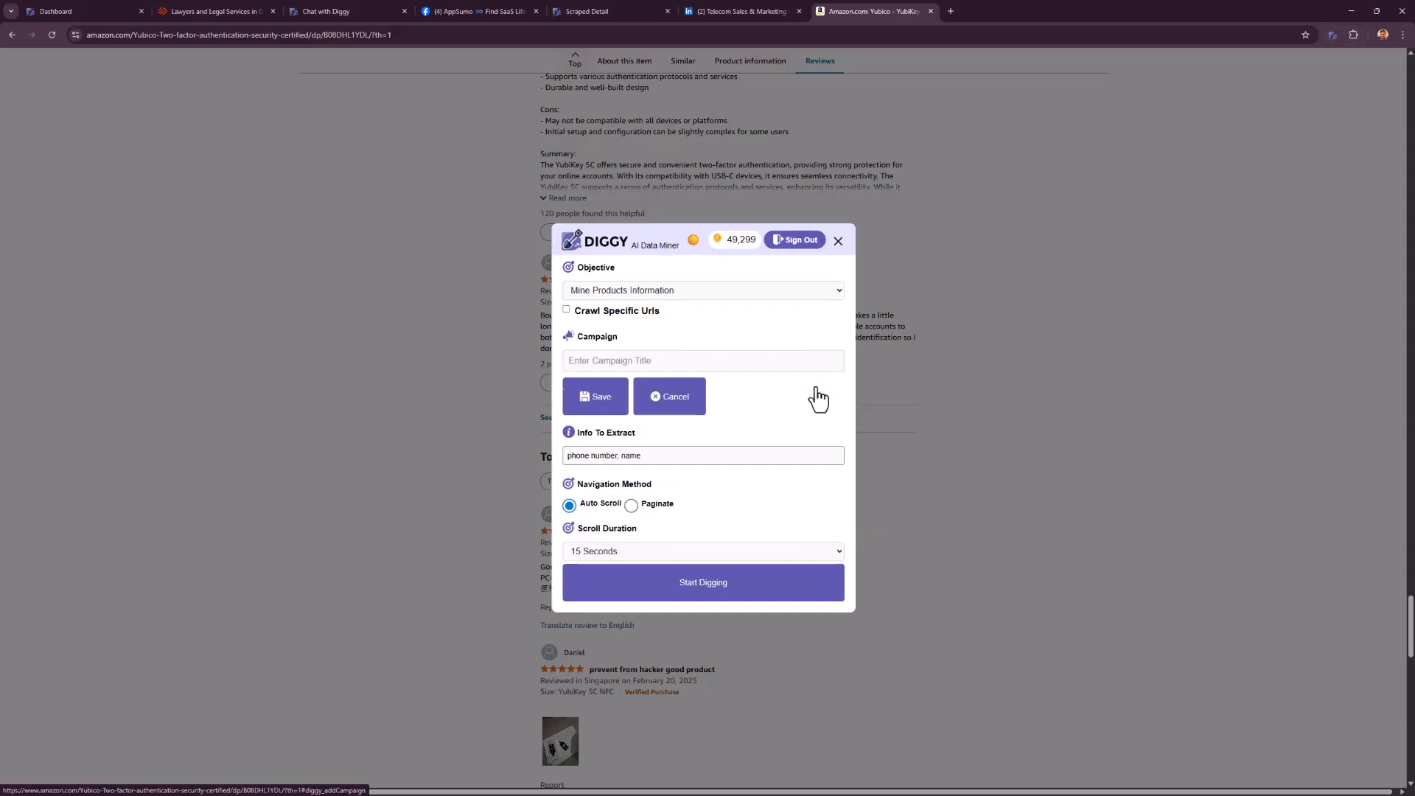
click(644, 358)
text(Amazon Product Reviews)
click(595, 397)
Replace the info to extract with 'Name of reviewer, review'.
drag(658, 455, 538, 457)
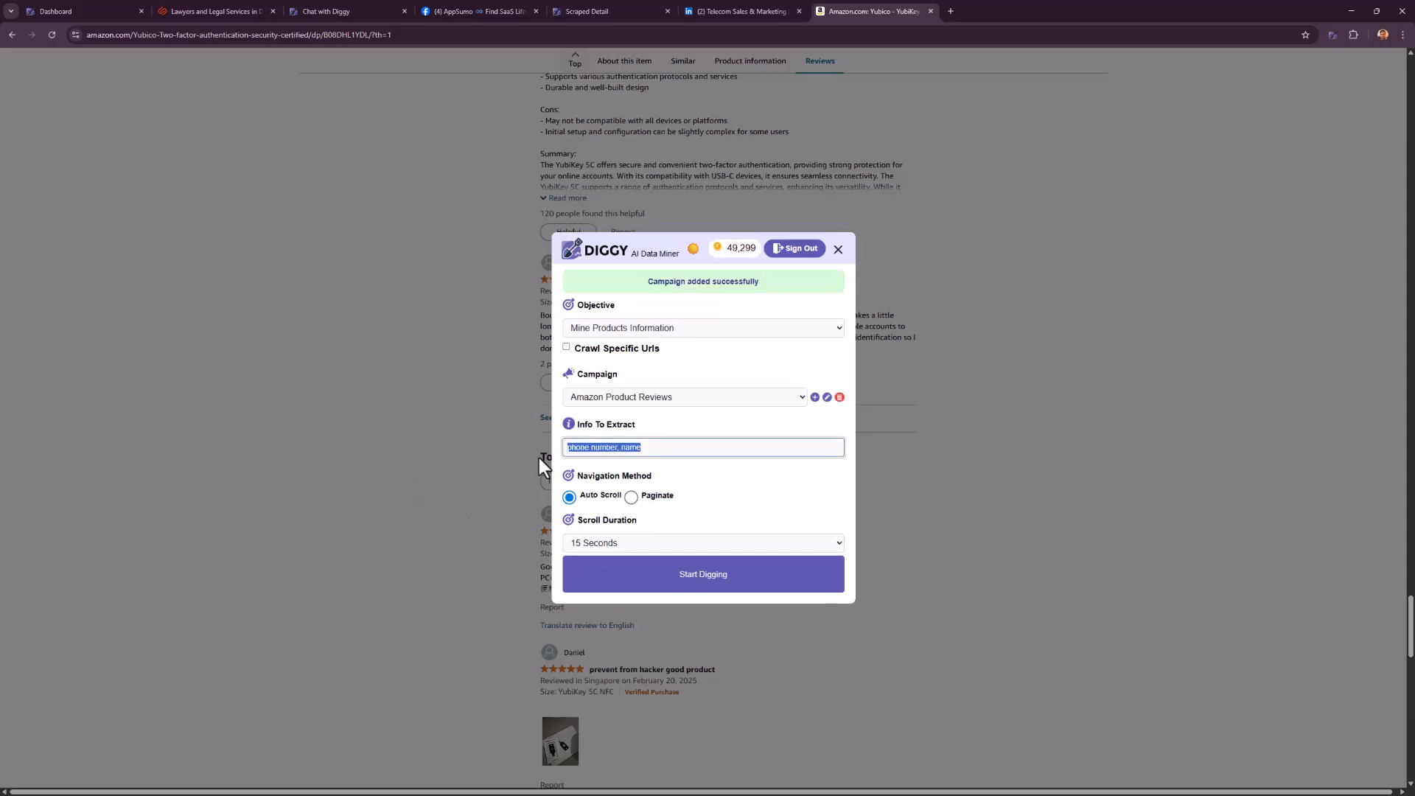
text(Name of review)
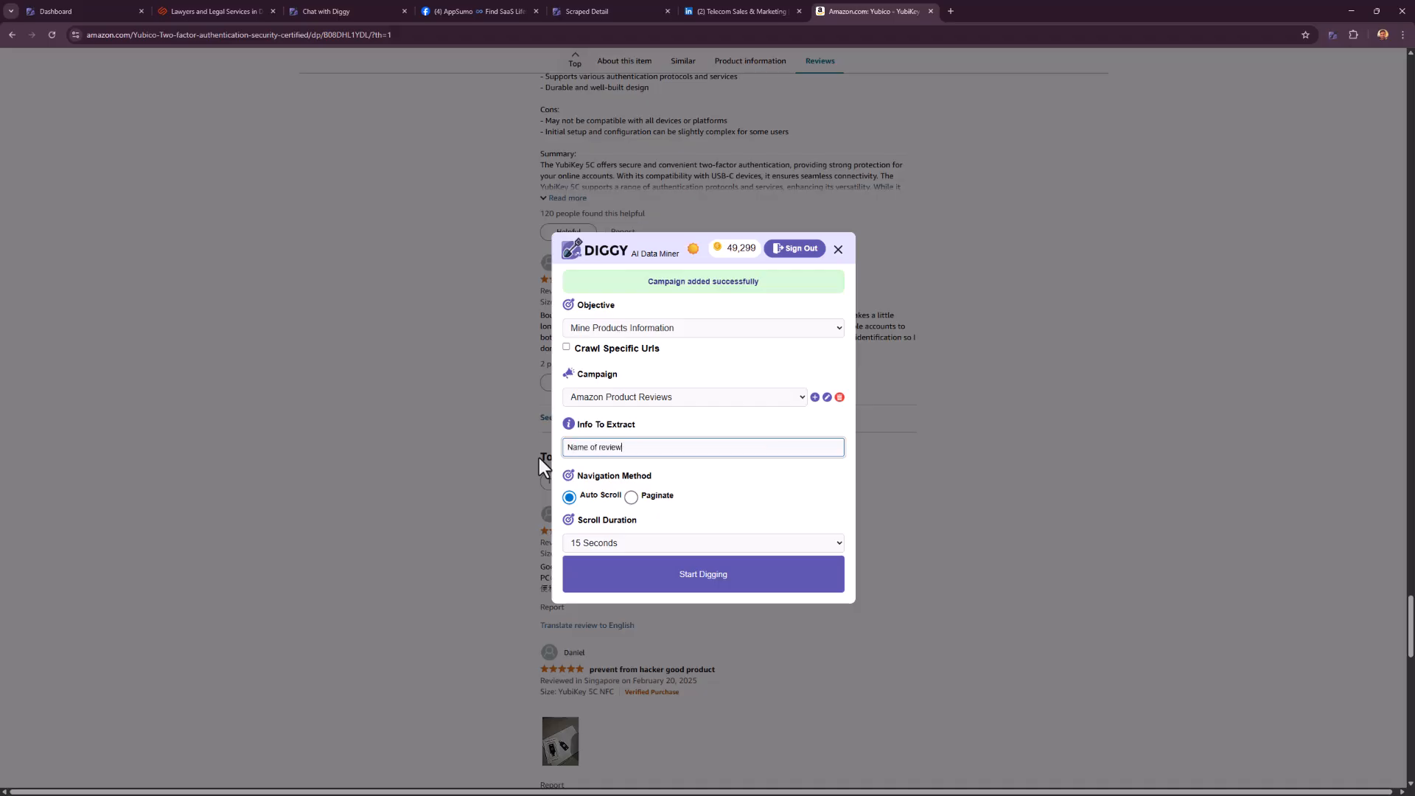
text(er, erview)
key(BackSpace)
key(BackSpace)
key(BackSpace)
key(BackSpace)
key(BackSpace)
key(BackSpace)
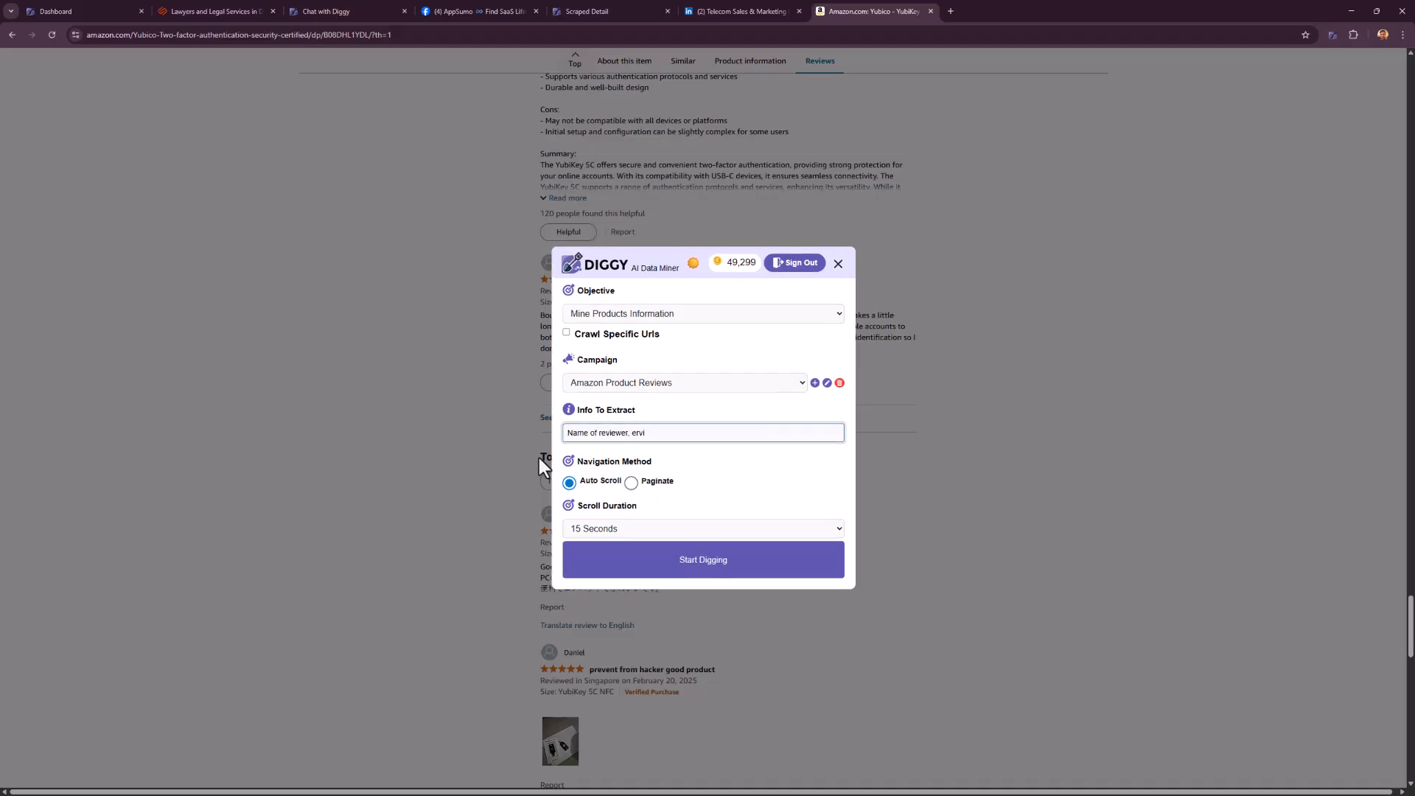
text(review)
Run the scrape from the start of the product page with a scroll duration of 30 Seconds and view the scraped reviews.
scroll(1042, 420, up, 20)
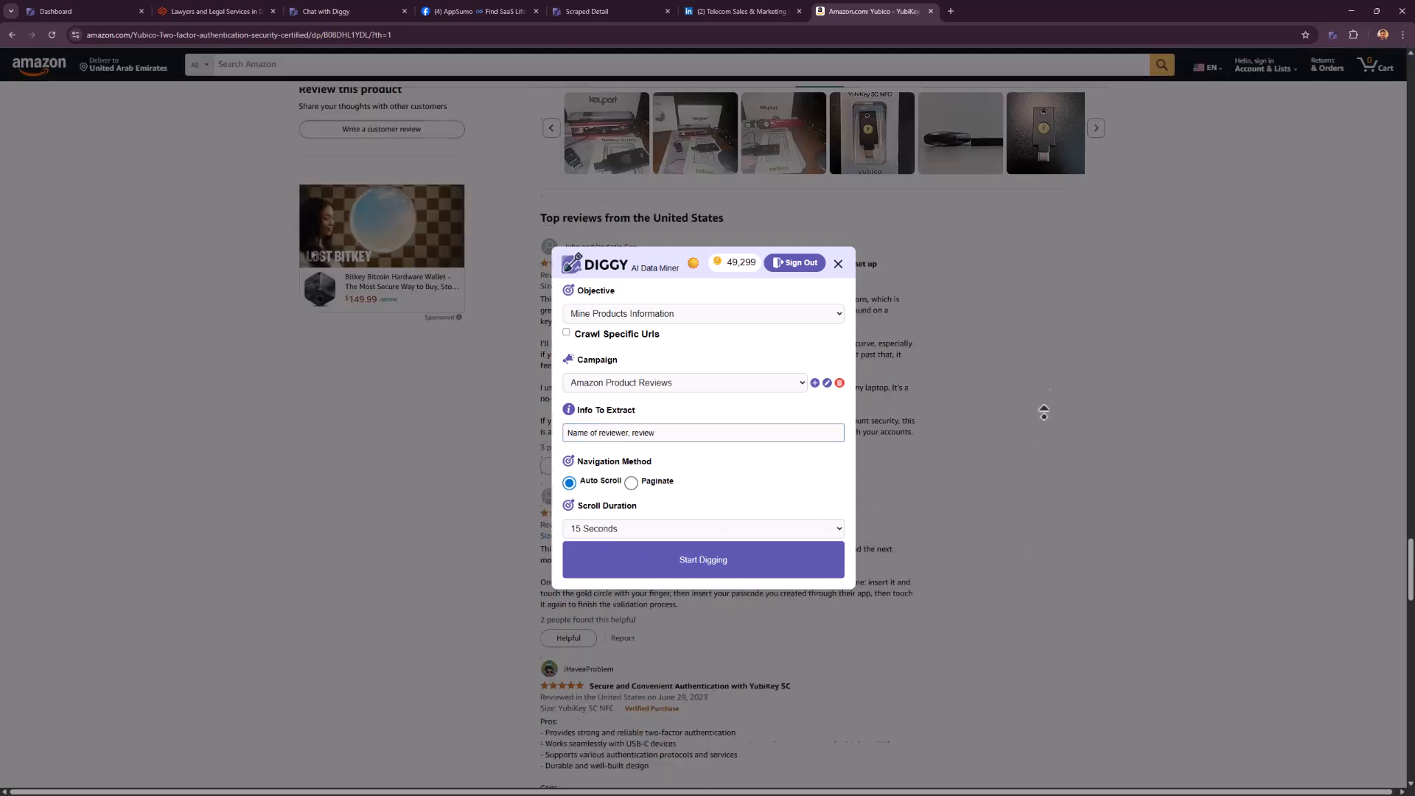
click(684, 528)
click(641, 567)
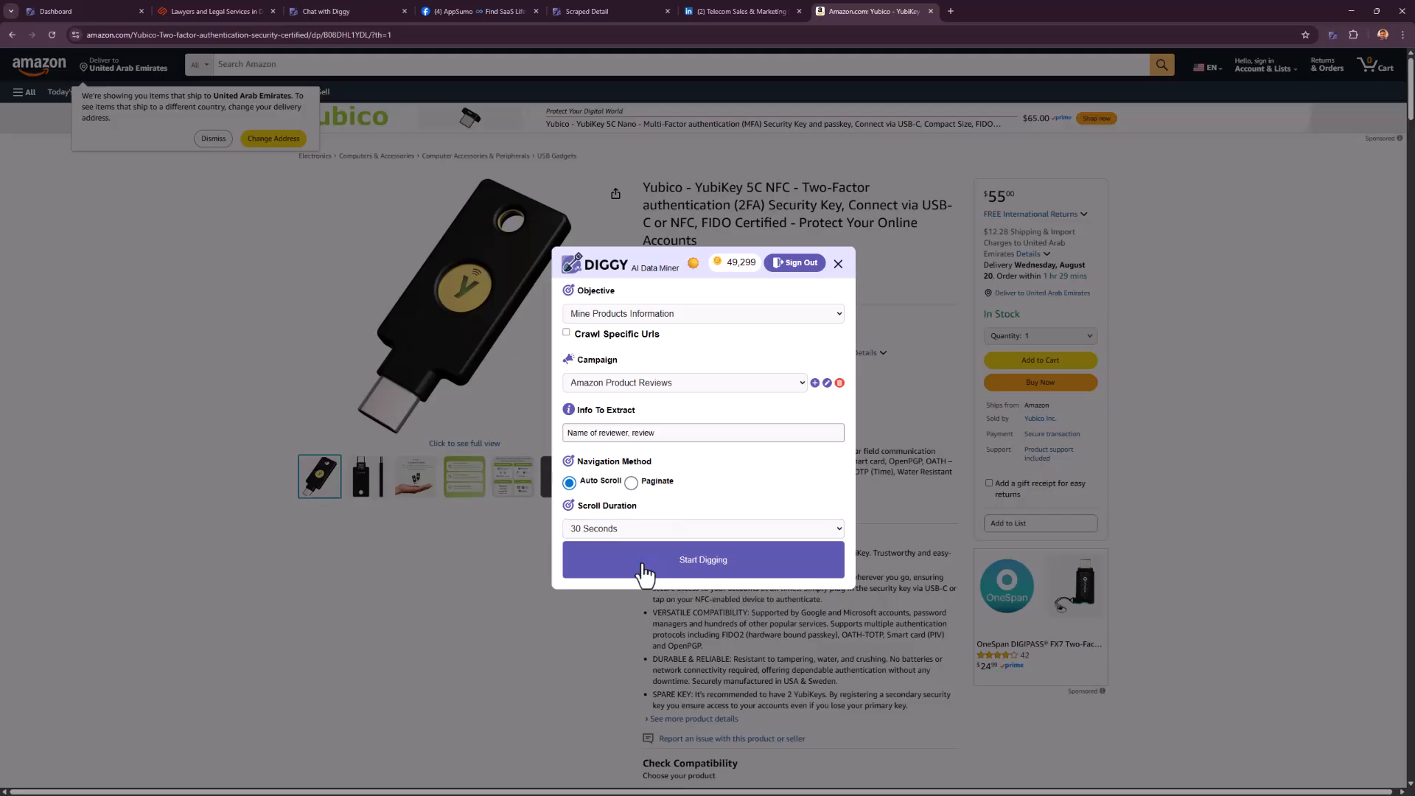
click(643, 568)
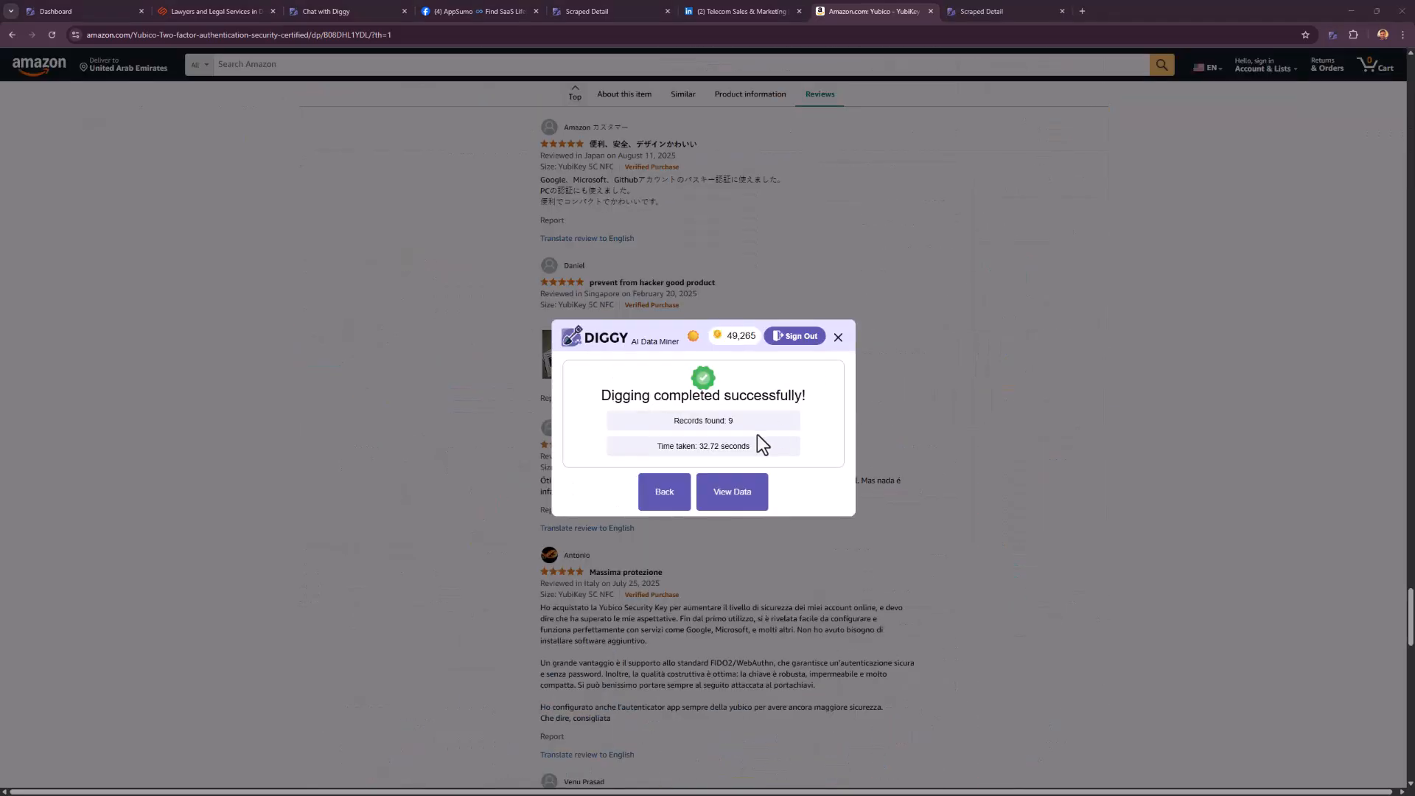
click(1010, 14)
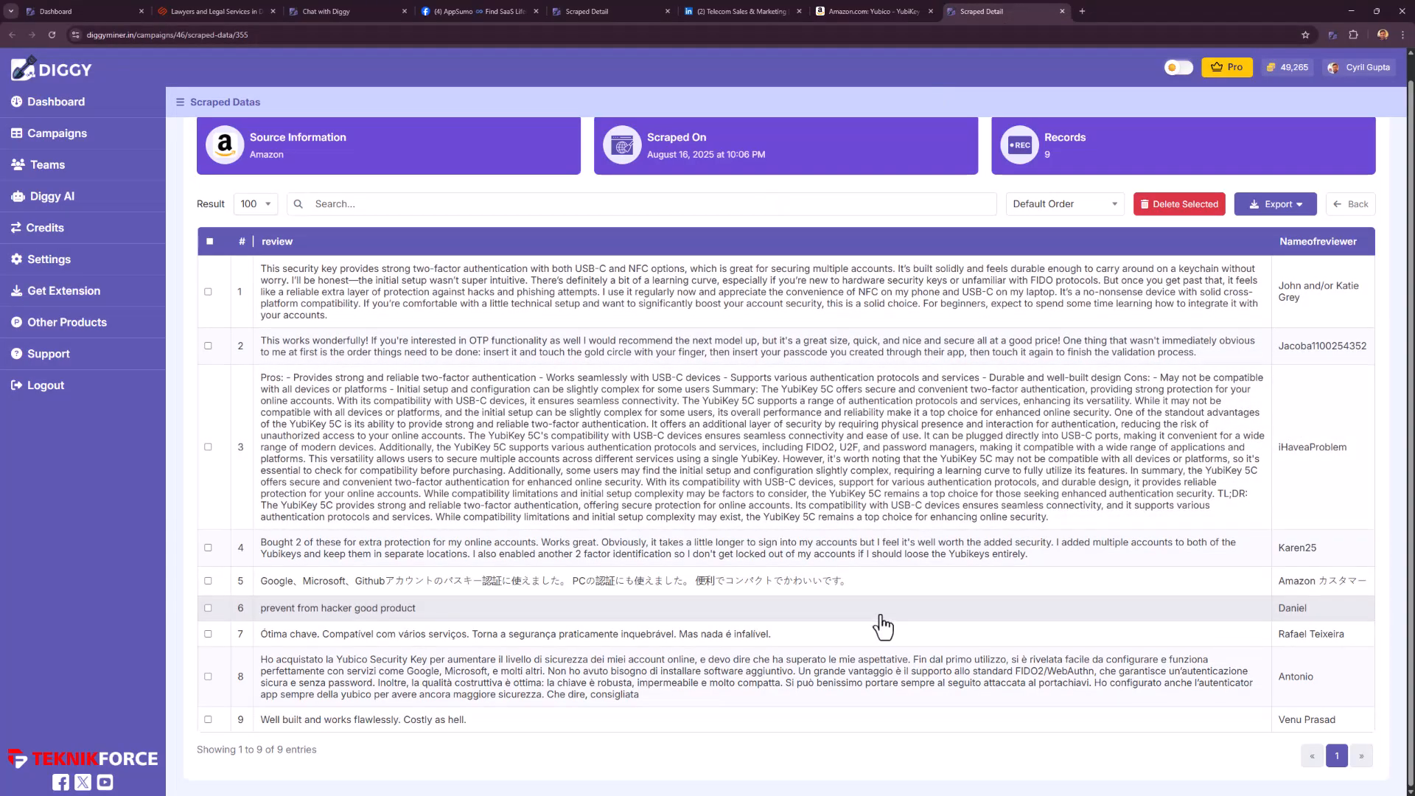
scroll(852, 581, up, 1)
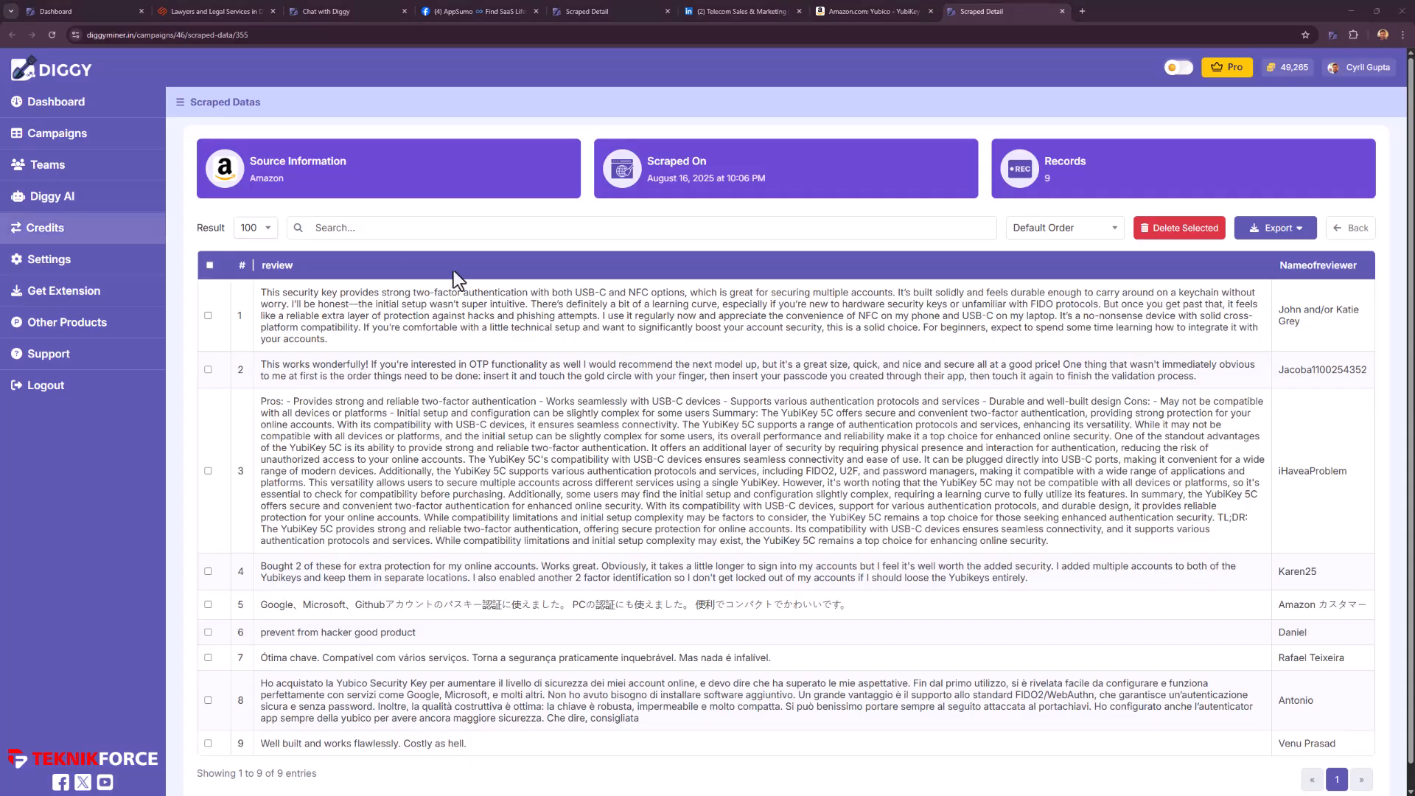
Start a new Diggy AI chat based on the data scraped from Amazon.
click(22, 201)
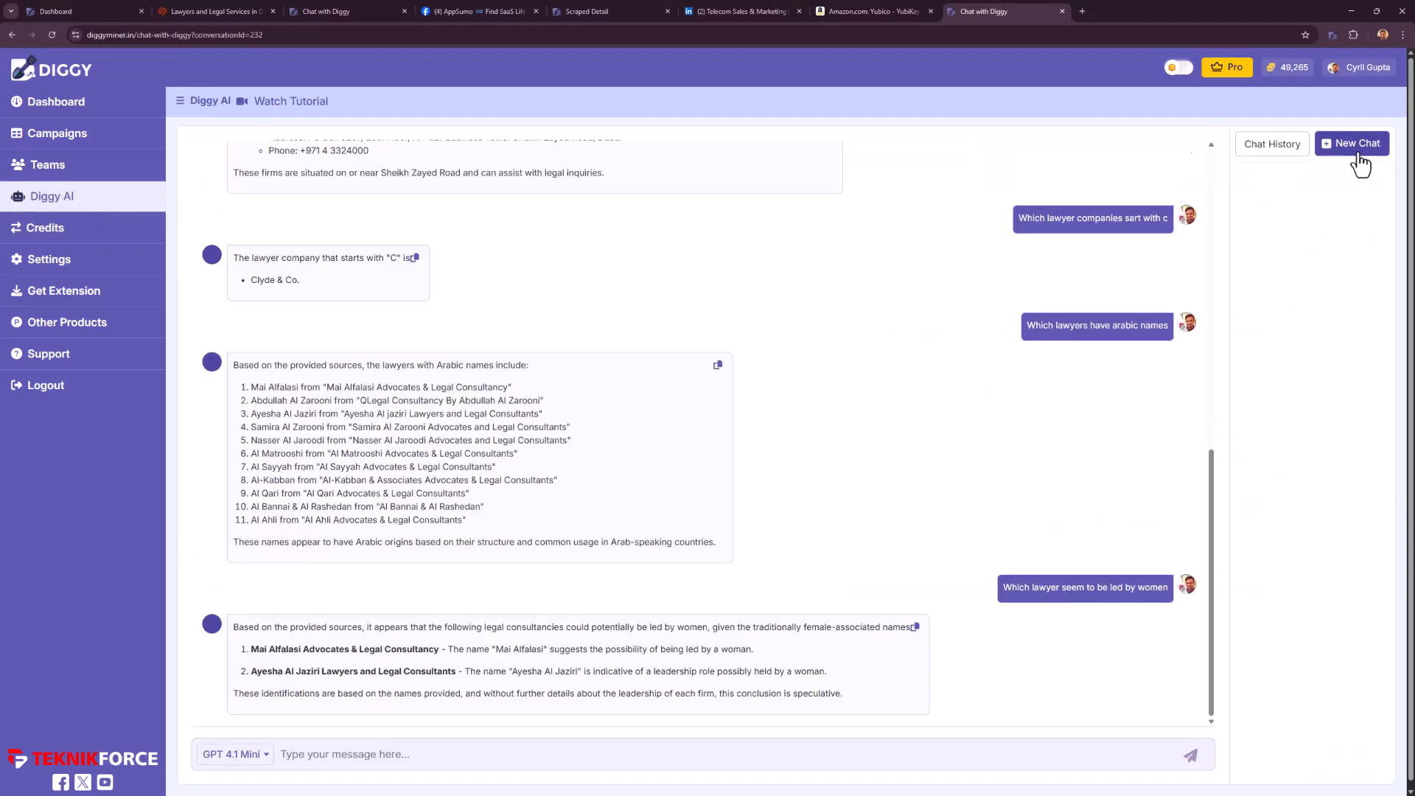
click(1358, 150)
click(593, 335)
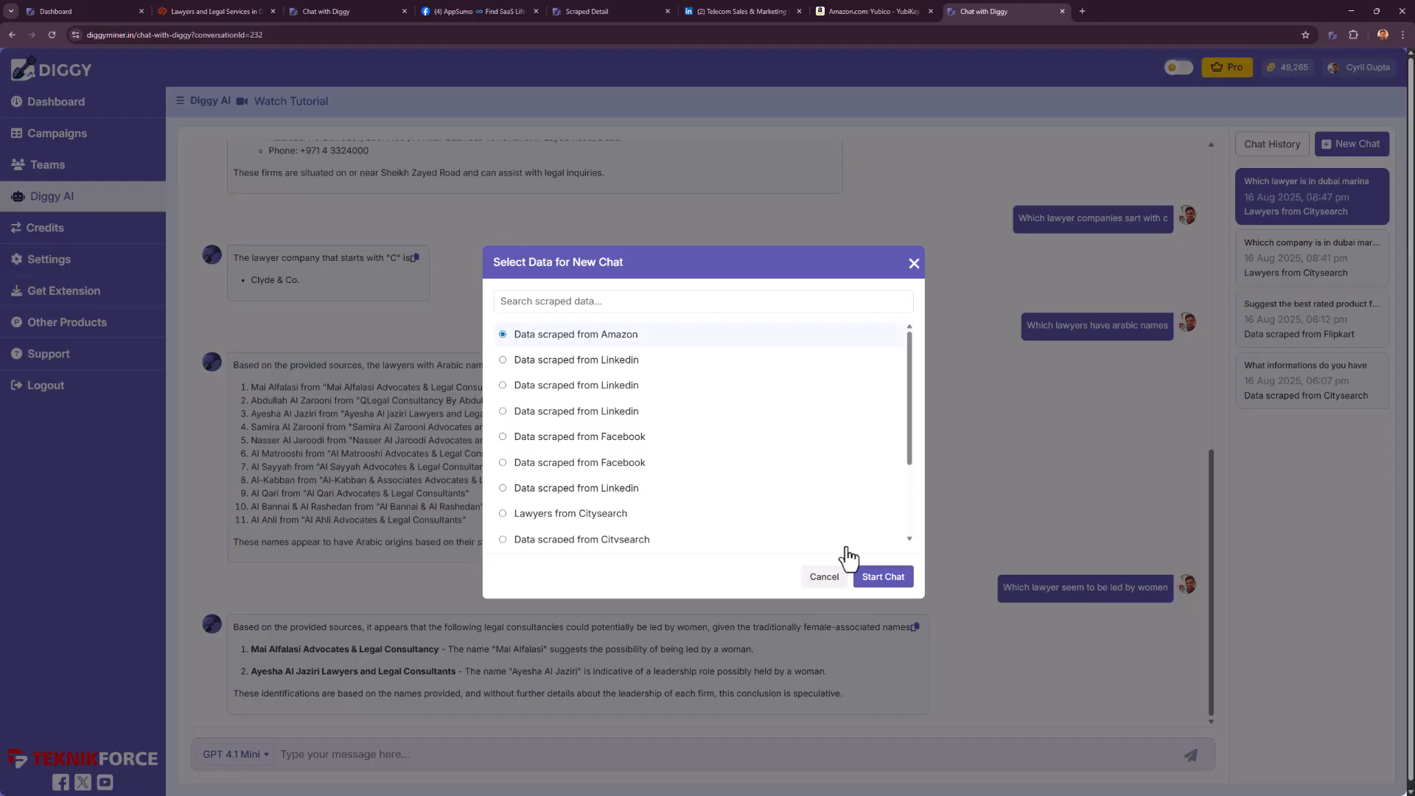
click(884, 579)
Ask the chat 'Can you tell me waht was the thing that people disliked most about this product'.
click(654, 755)
text(Can you tell me waht was the thing that people disliked most about this)
text( product)
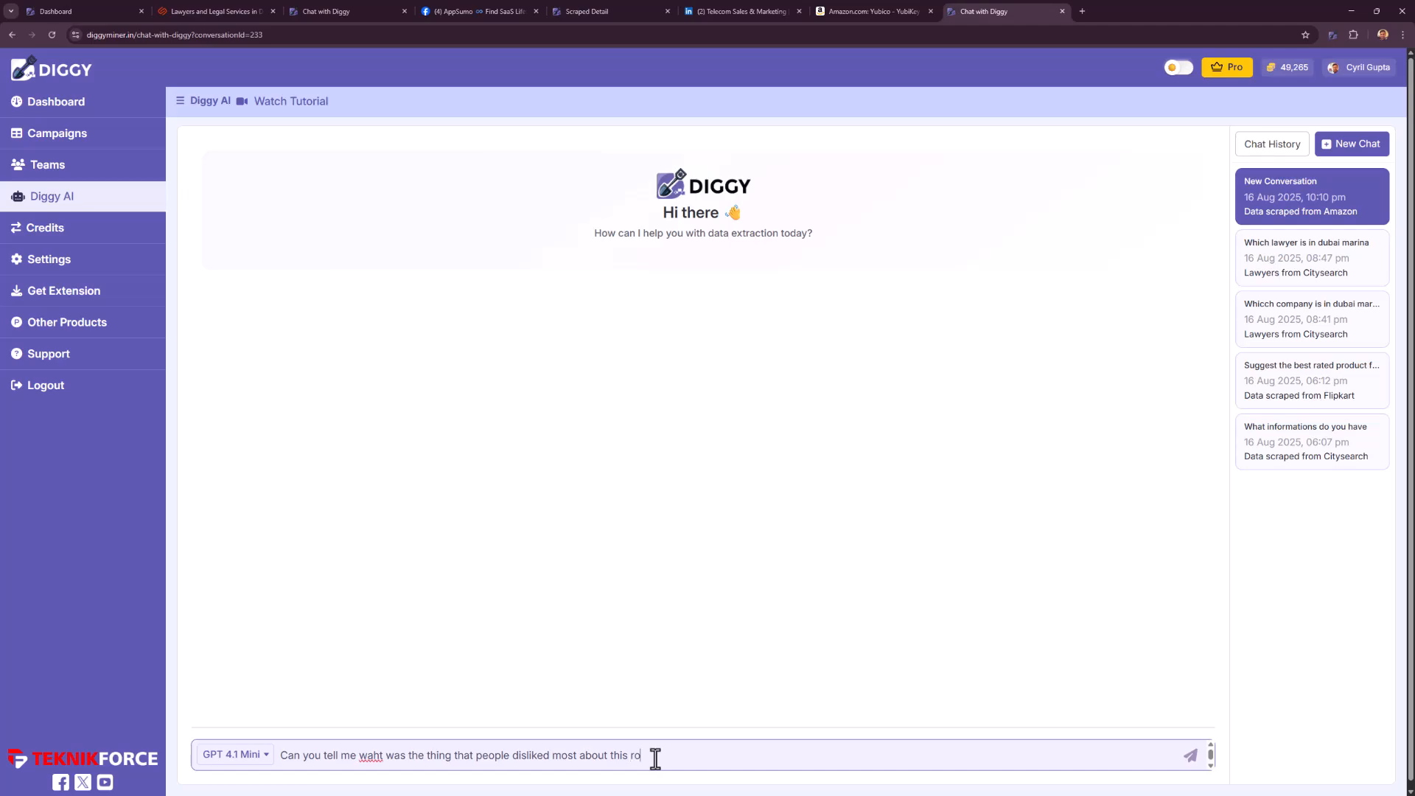
key(Return)
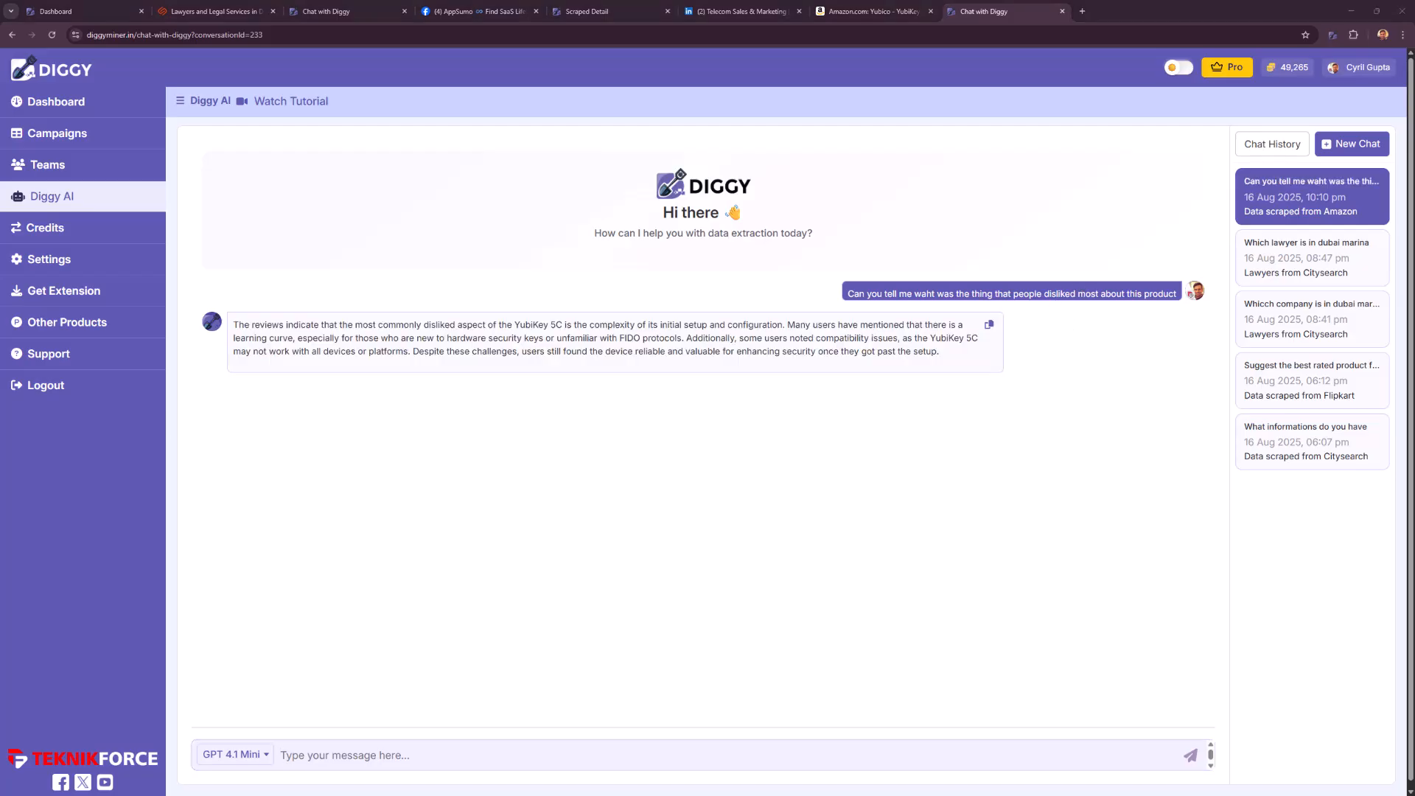
Examine the chat's answer about what reviewers disliked and open the campaigns list.
drag(507, 324, 696, 370)
click(704, 368)
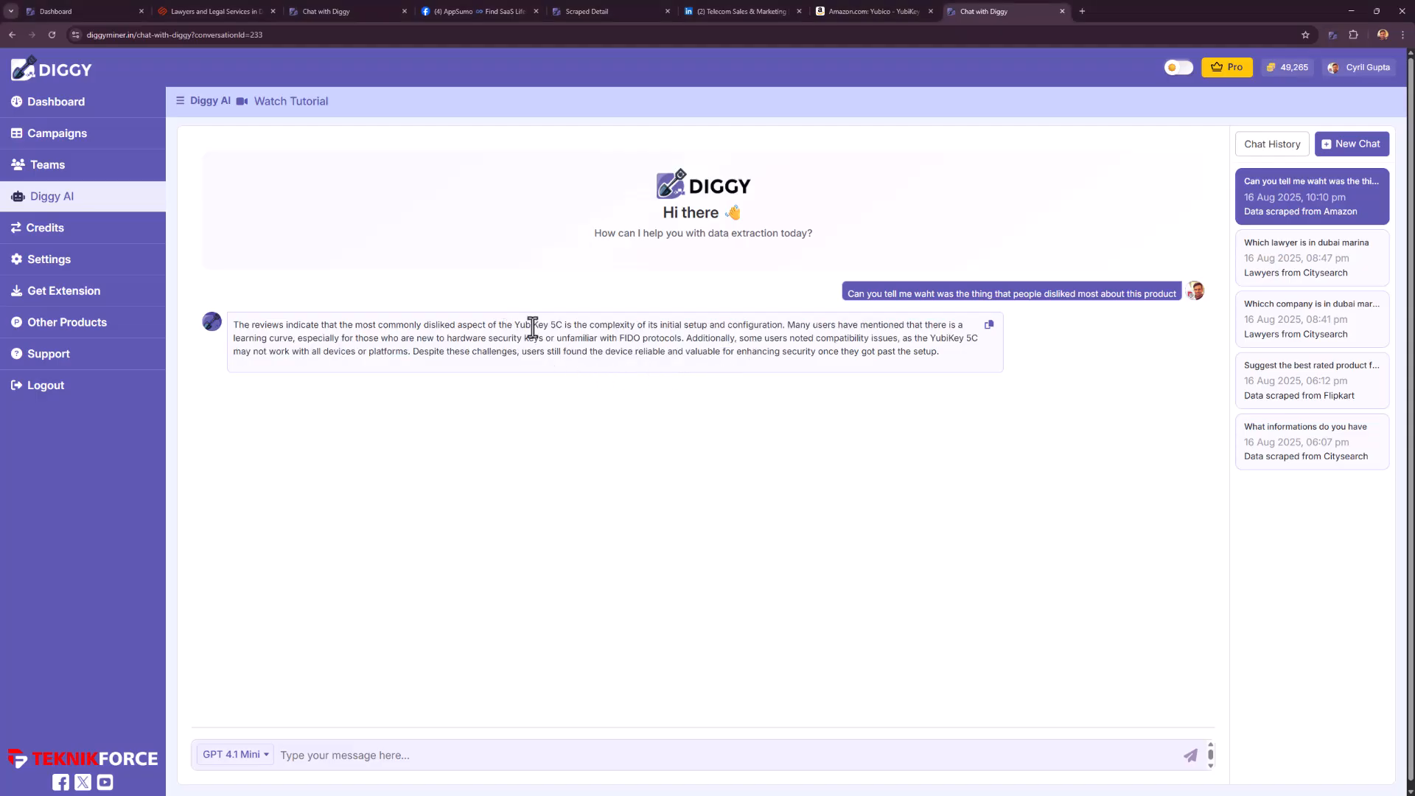
drag(607, 325, 739, 338)
click(820, 341)
click(109, 142)
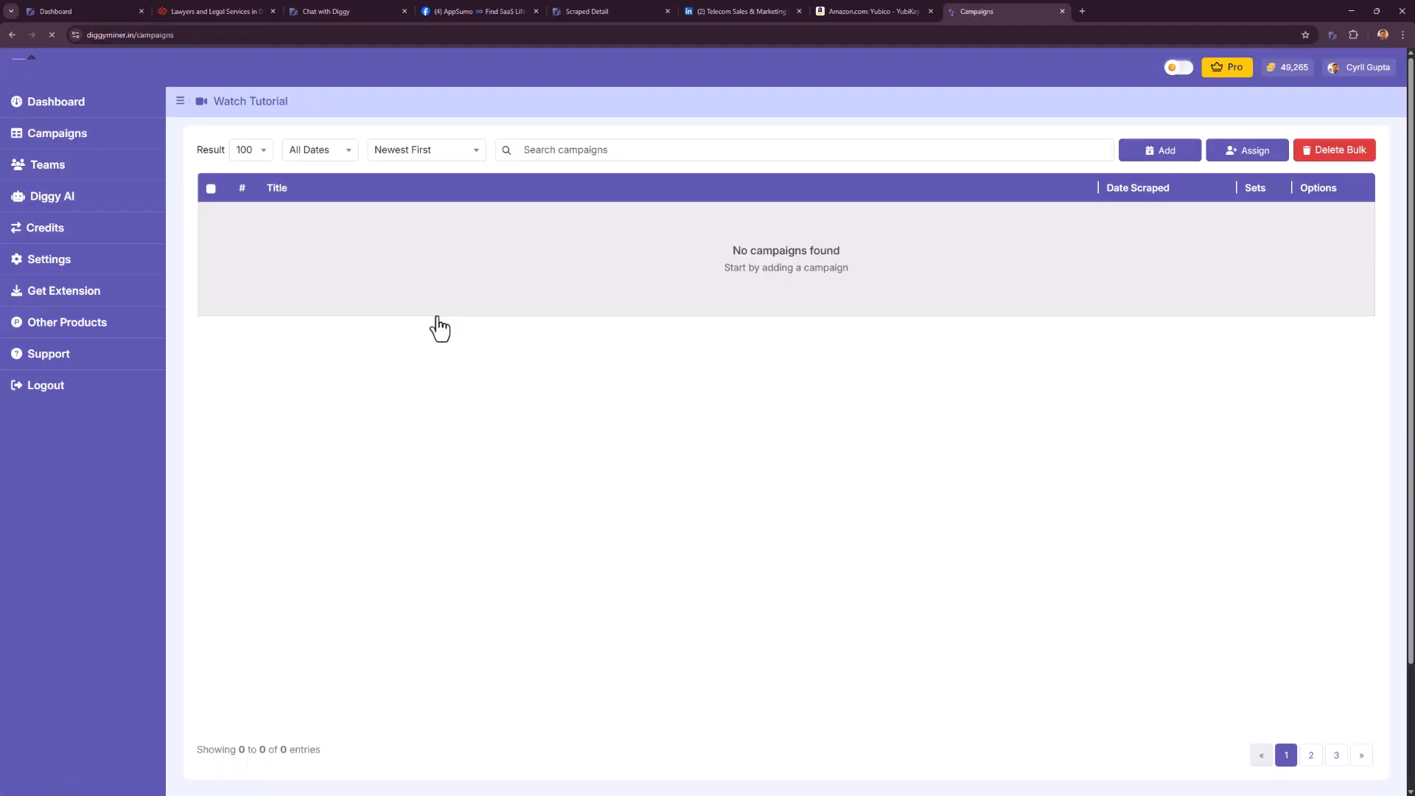